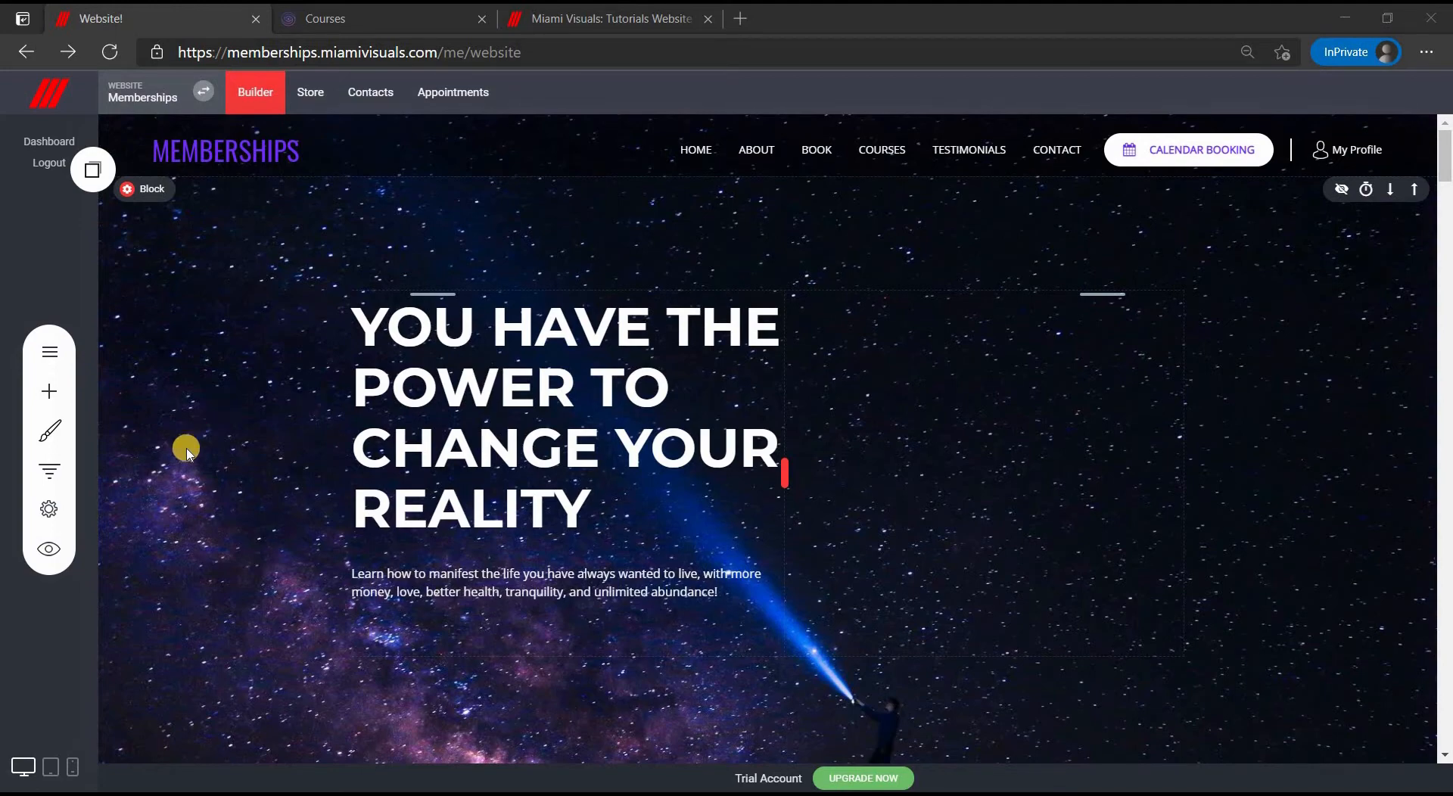
# Preview the website, open the Course 1 product from the course cards, and continue to its checkout form
pyautogui.click(50, 553)
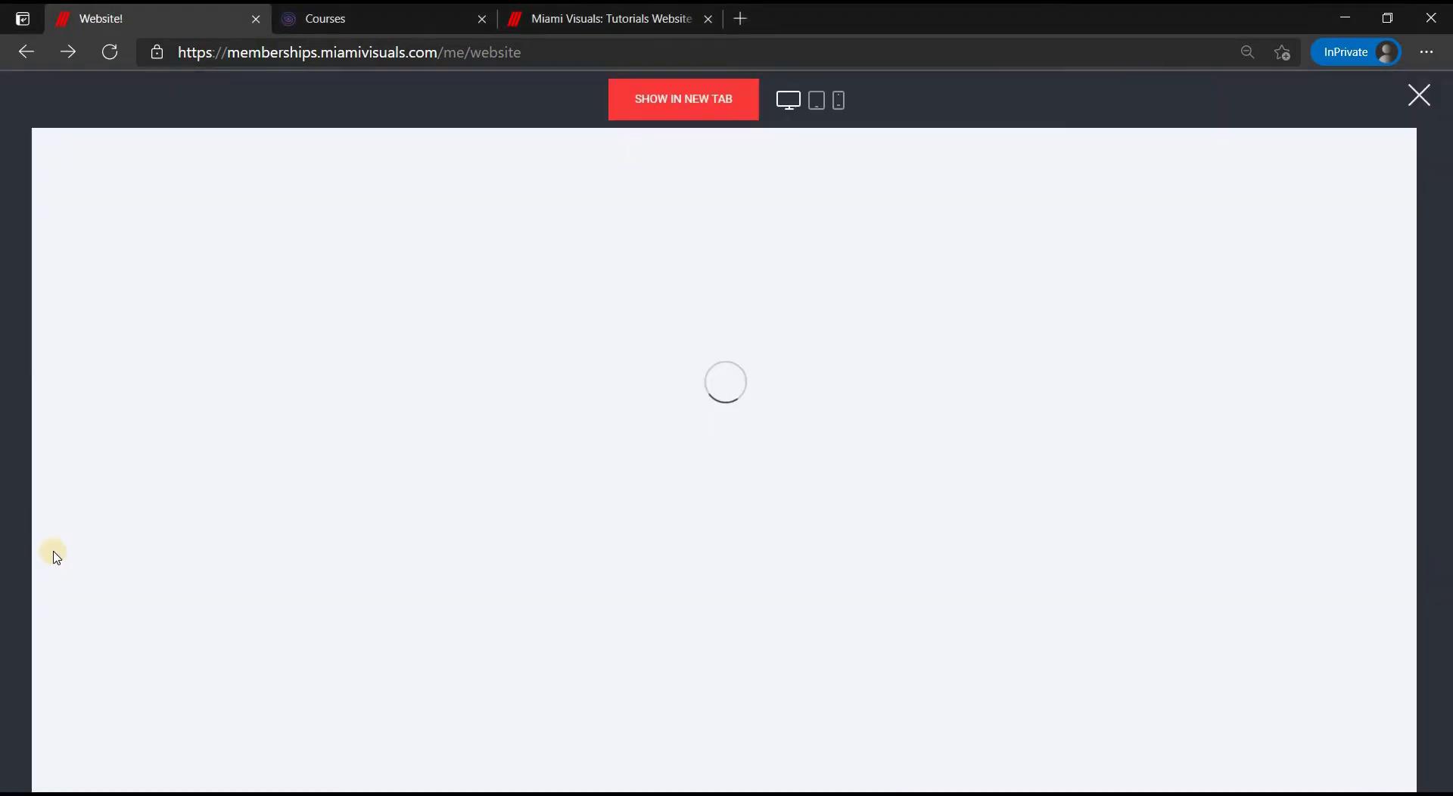
pyautogui.scroll(-15, 295, 505)
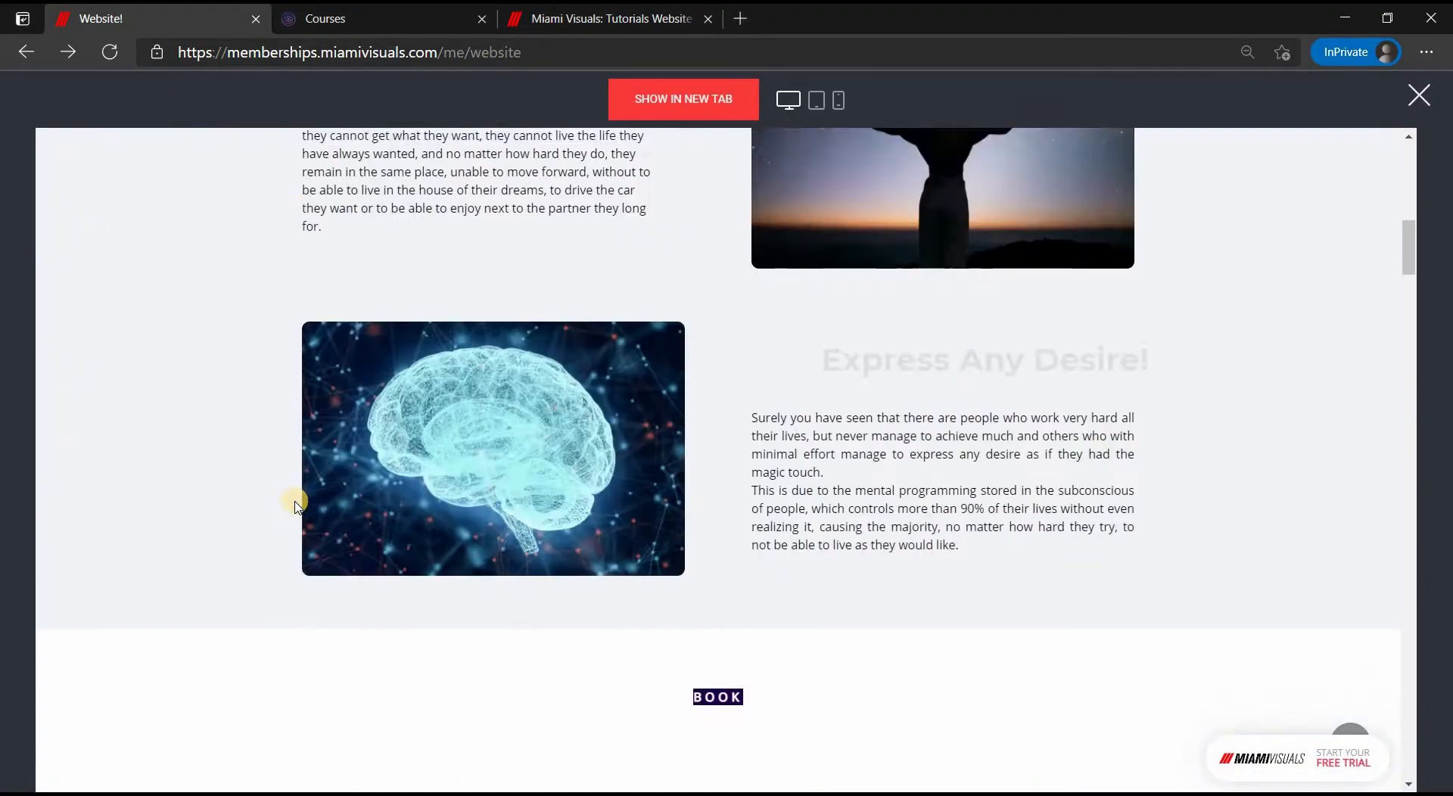
pyautogui.scroll(-6, 295, 506)
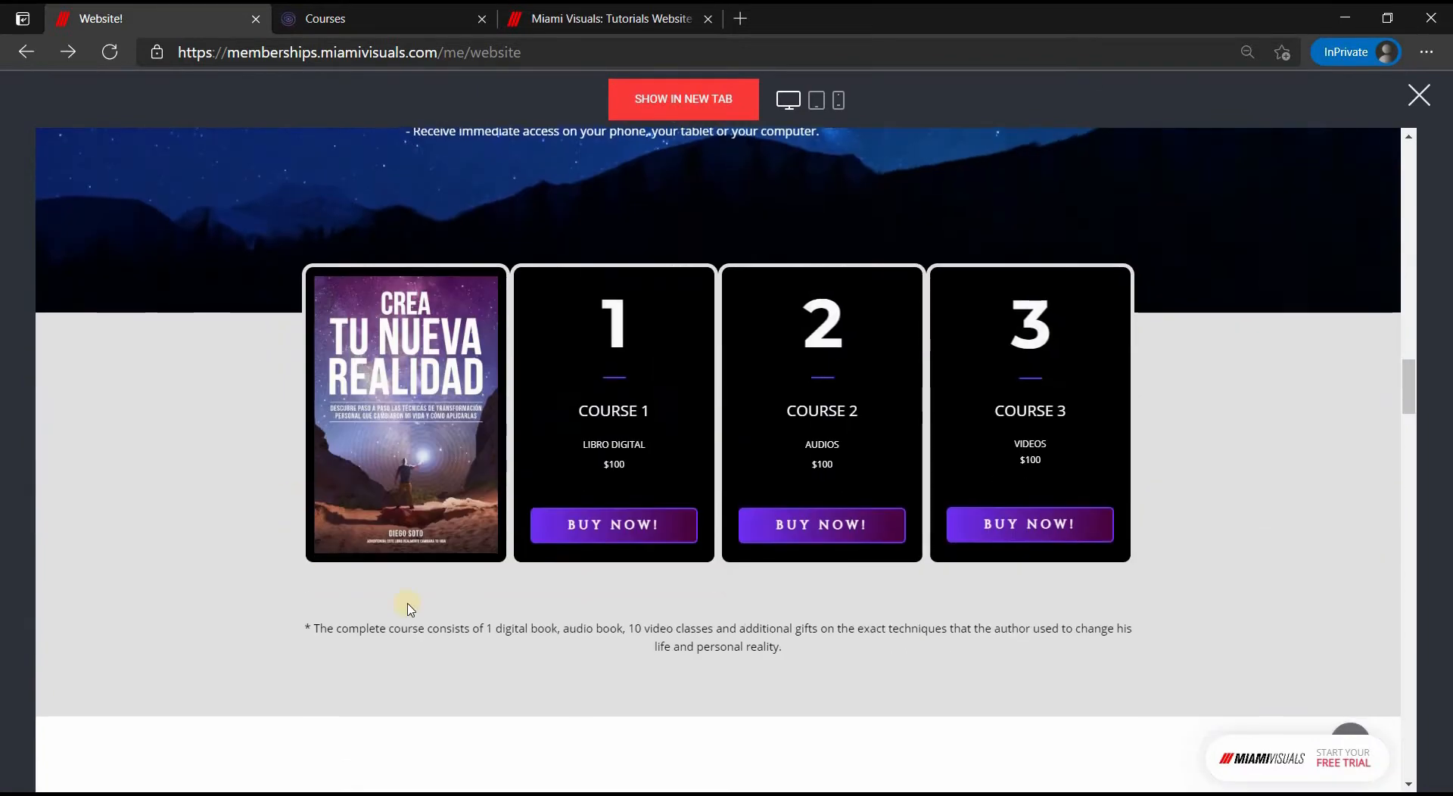
pyautogui.click(640, 527)
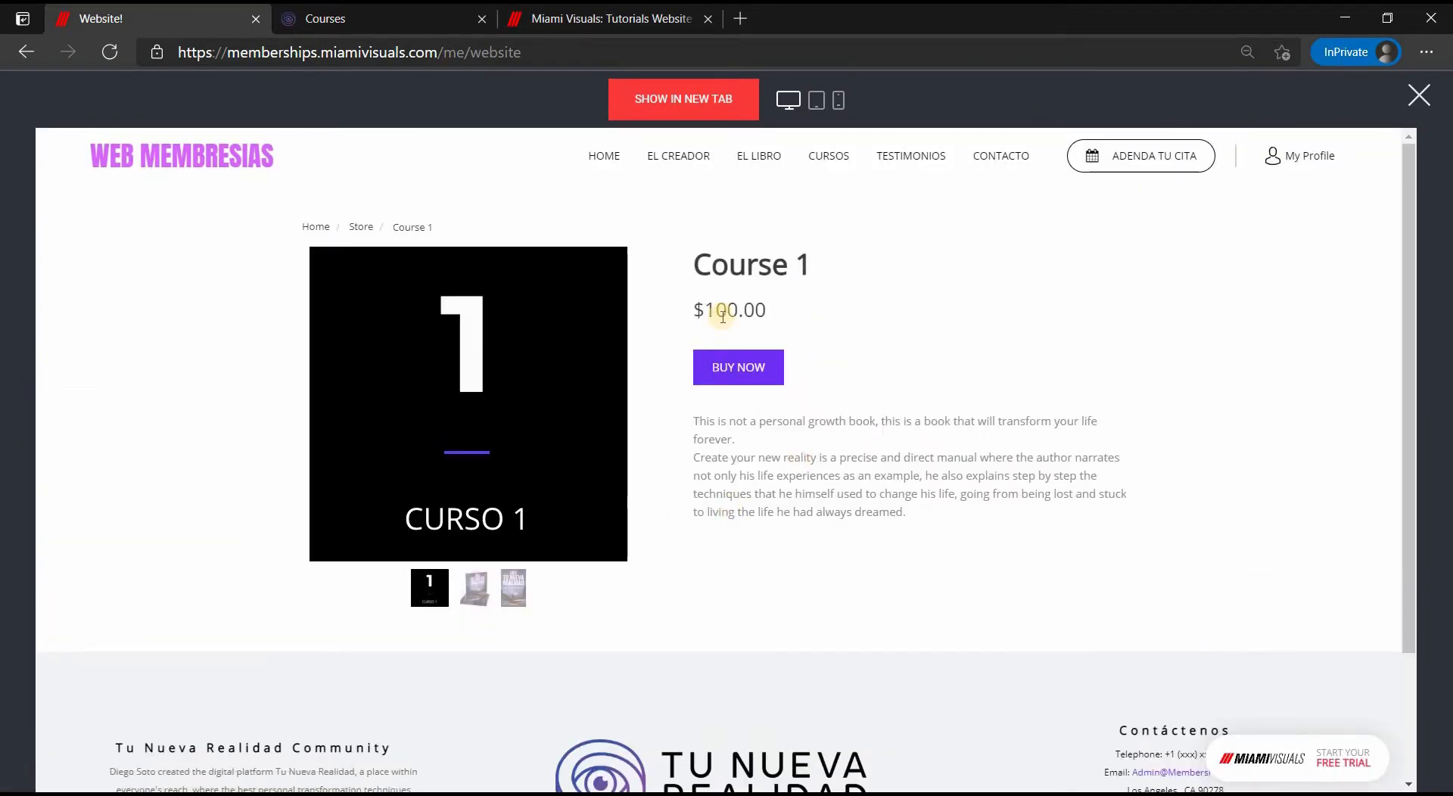
pyautogui.click(766, 373)
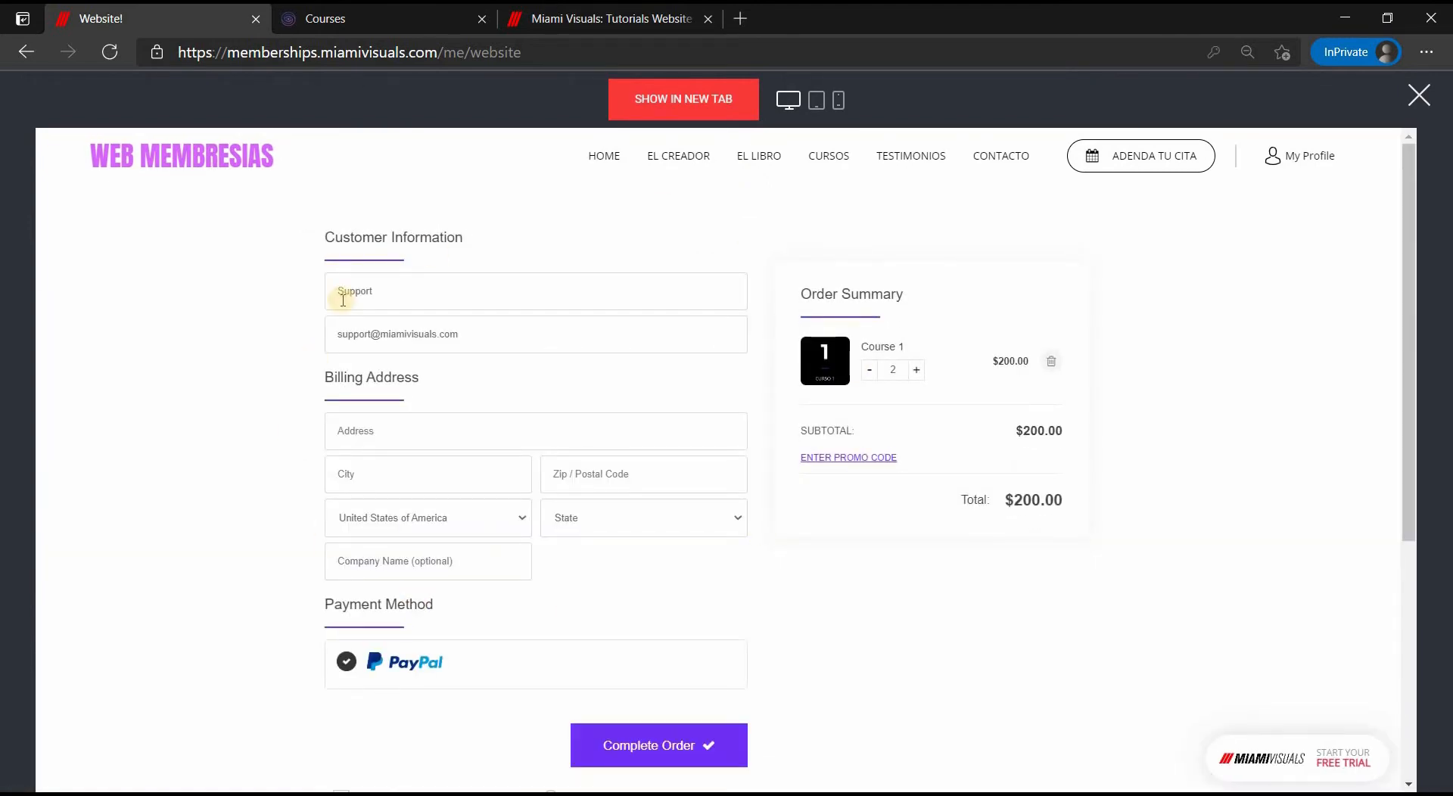
# Review the live Course 1 page's image and text content, and open the Course 2 and Course 3 pages
pyautogui.click(354, 9)
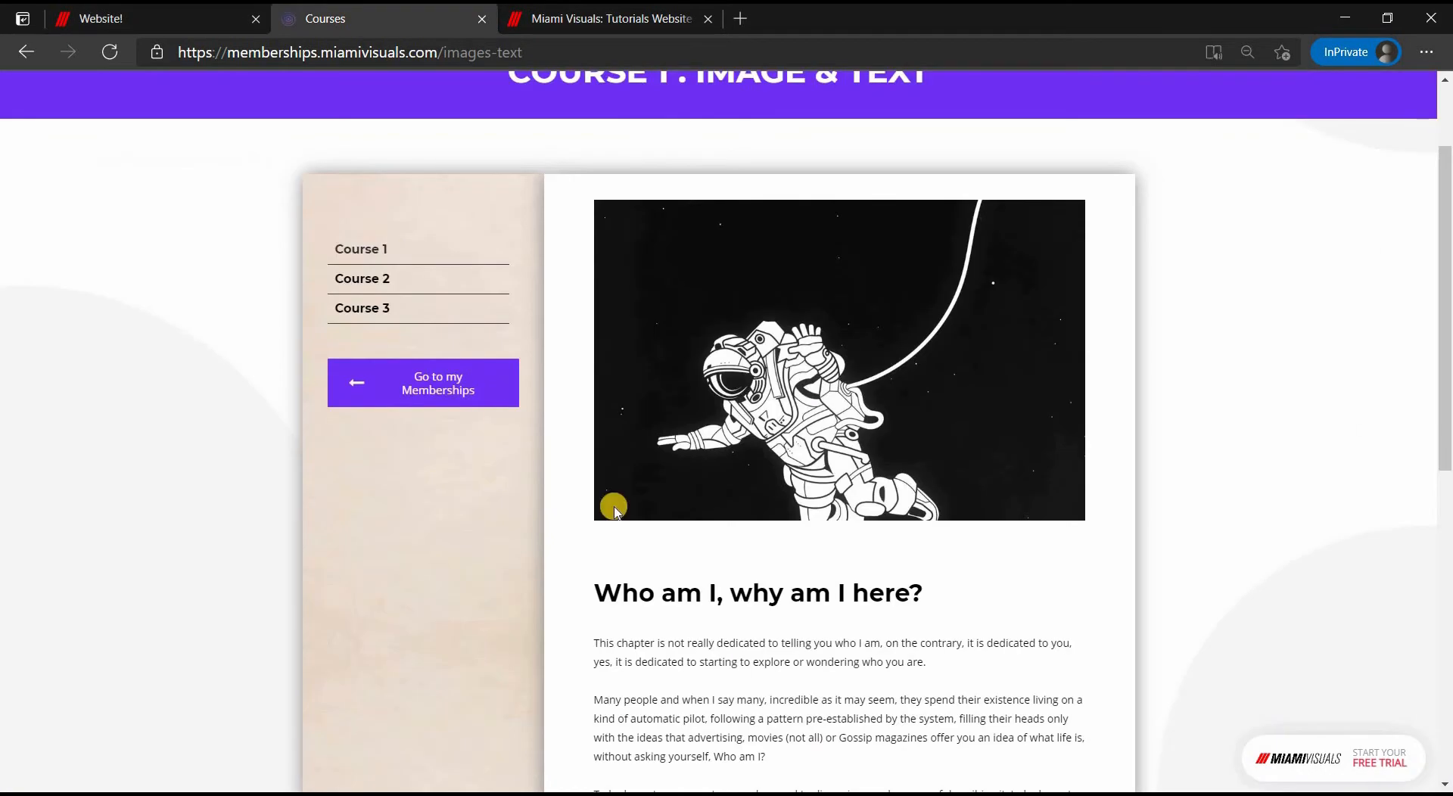
pyautogui.scroll(-1, 675, 534)
pyautogui.scroll(-5, 675, 534)
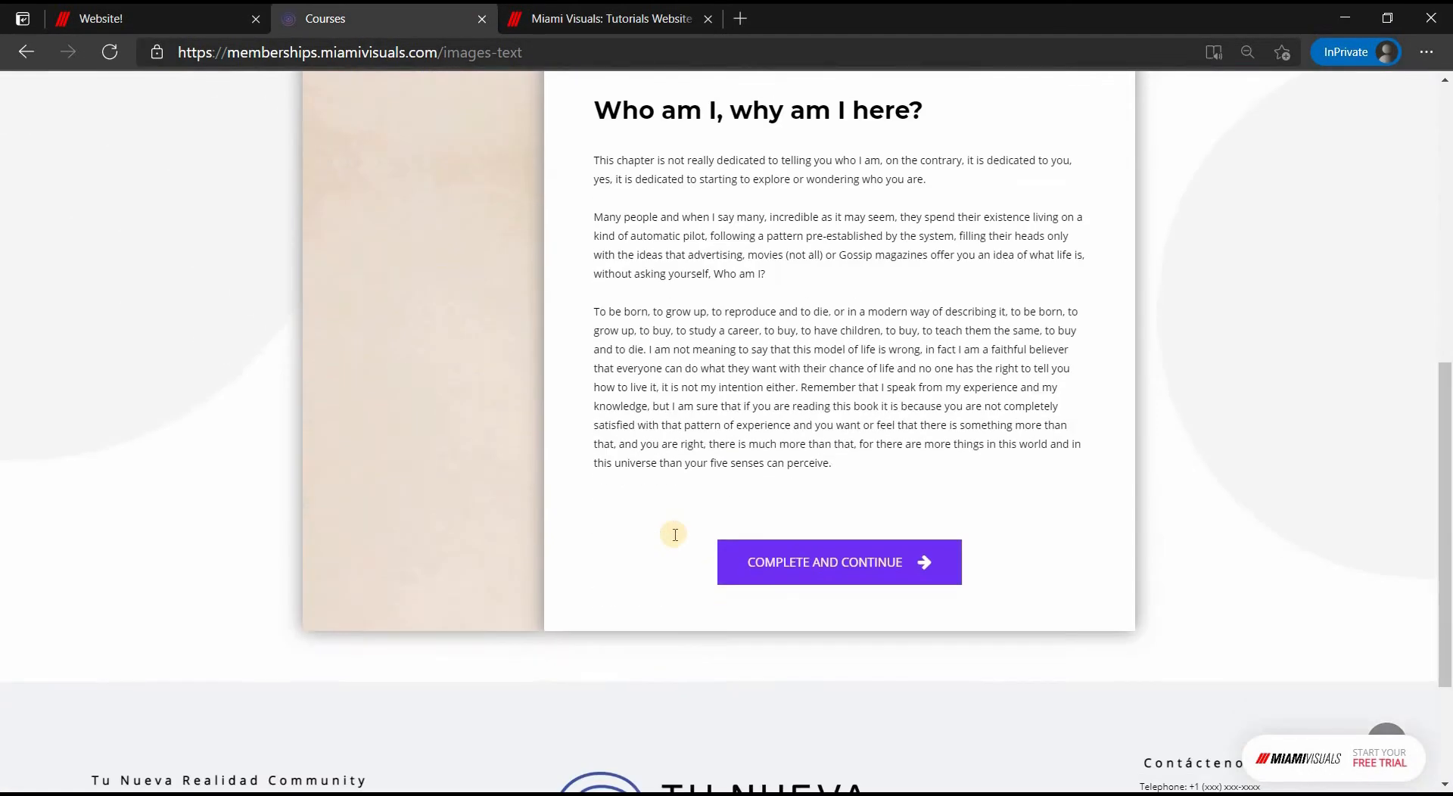
pyautogui.scroll(6, 671, 623)
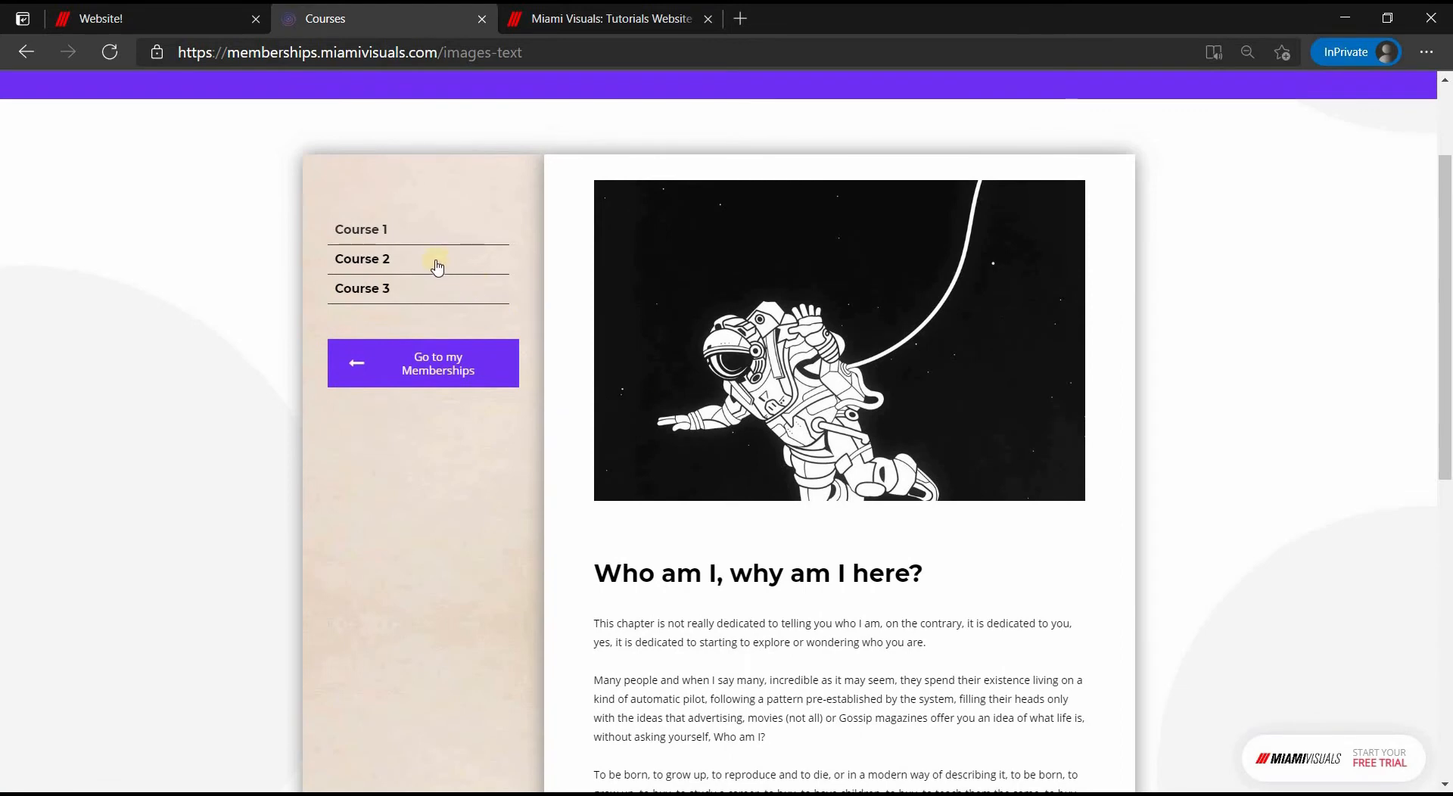
pyautogui.click(435, 261)
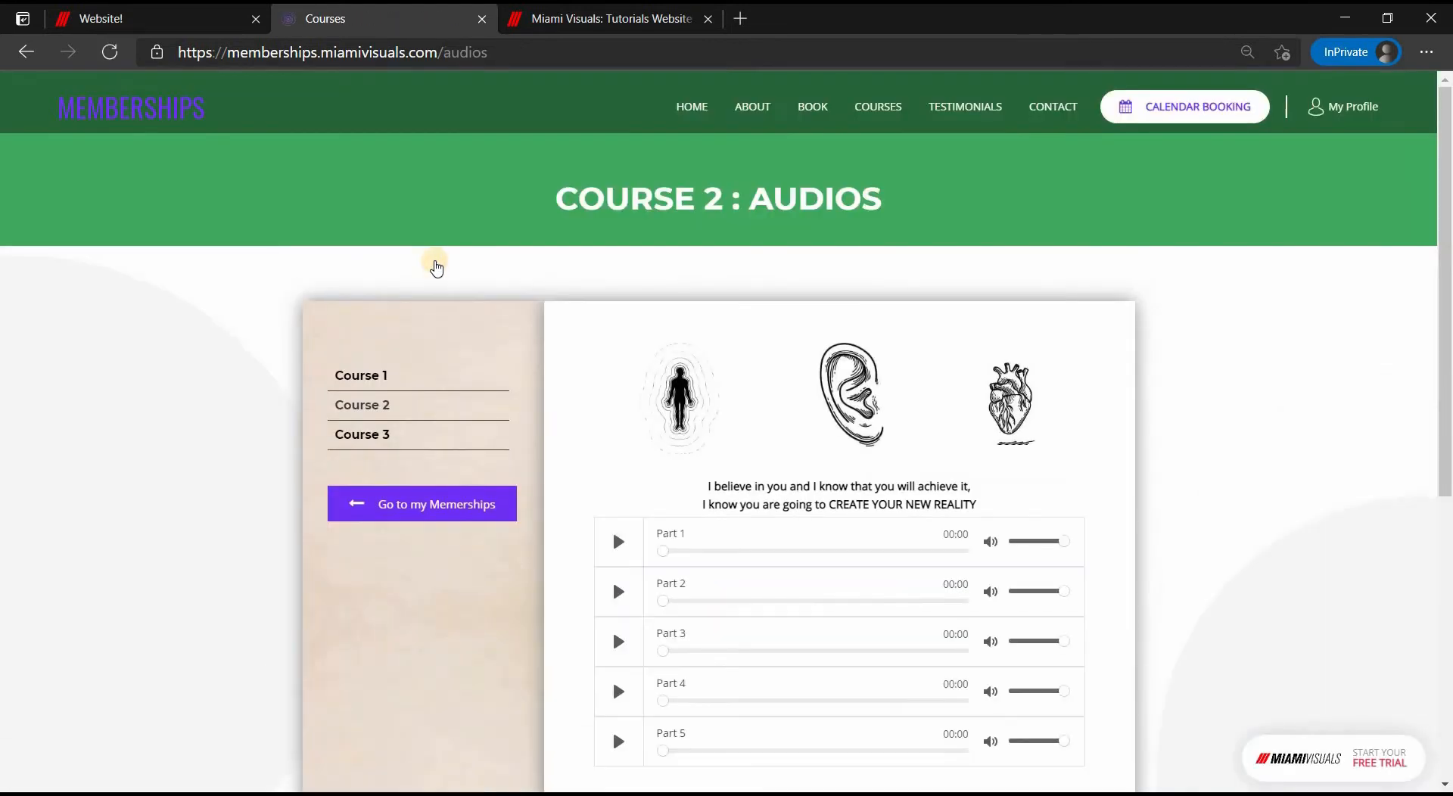
pyautogui.click(414, 437)
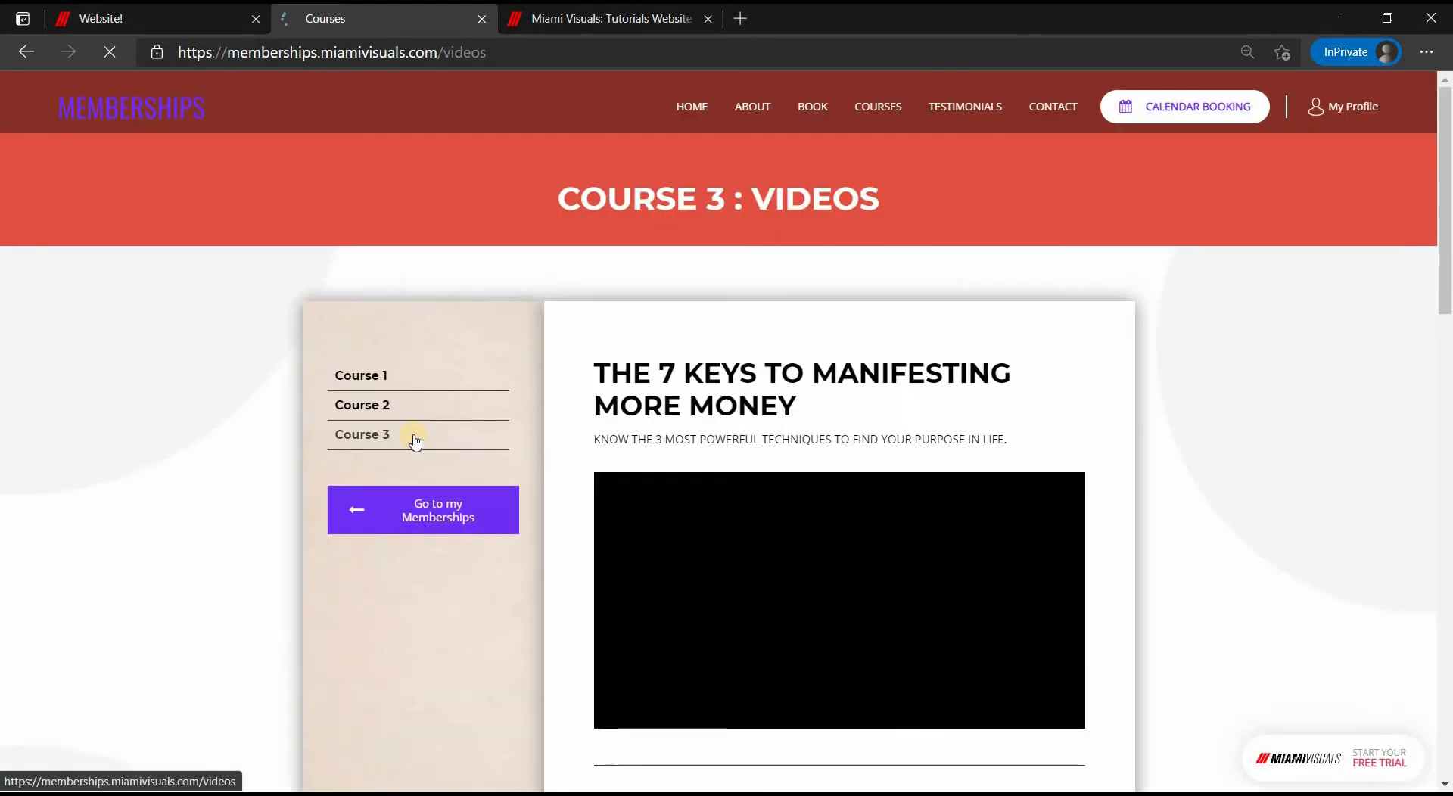
# Return to the website builder and delete the My Profile widget from the header
pyautogui.click(179, 15)
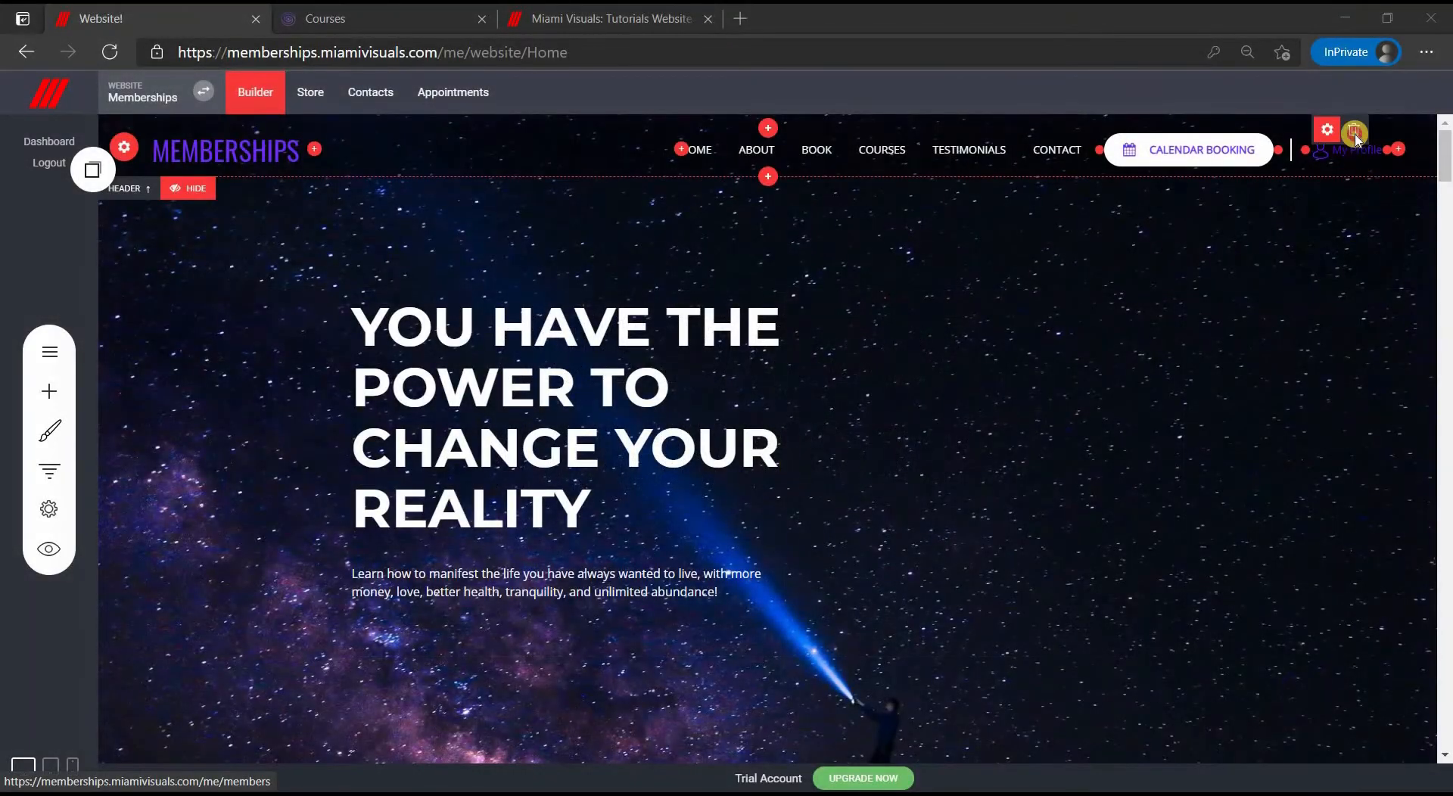
pyautogui.click(1354, 134)
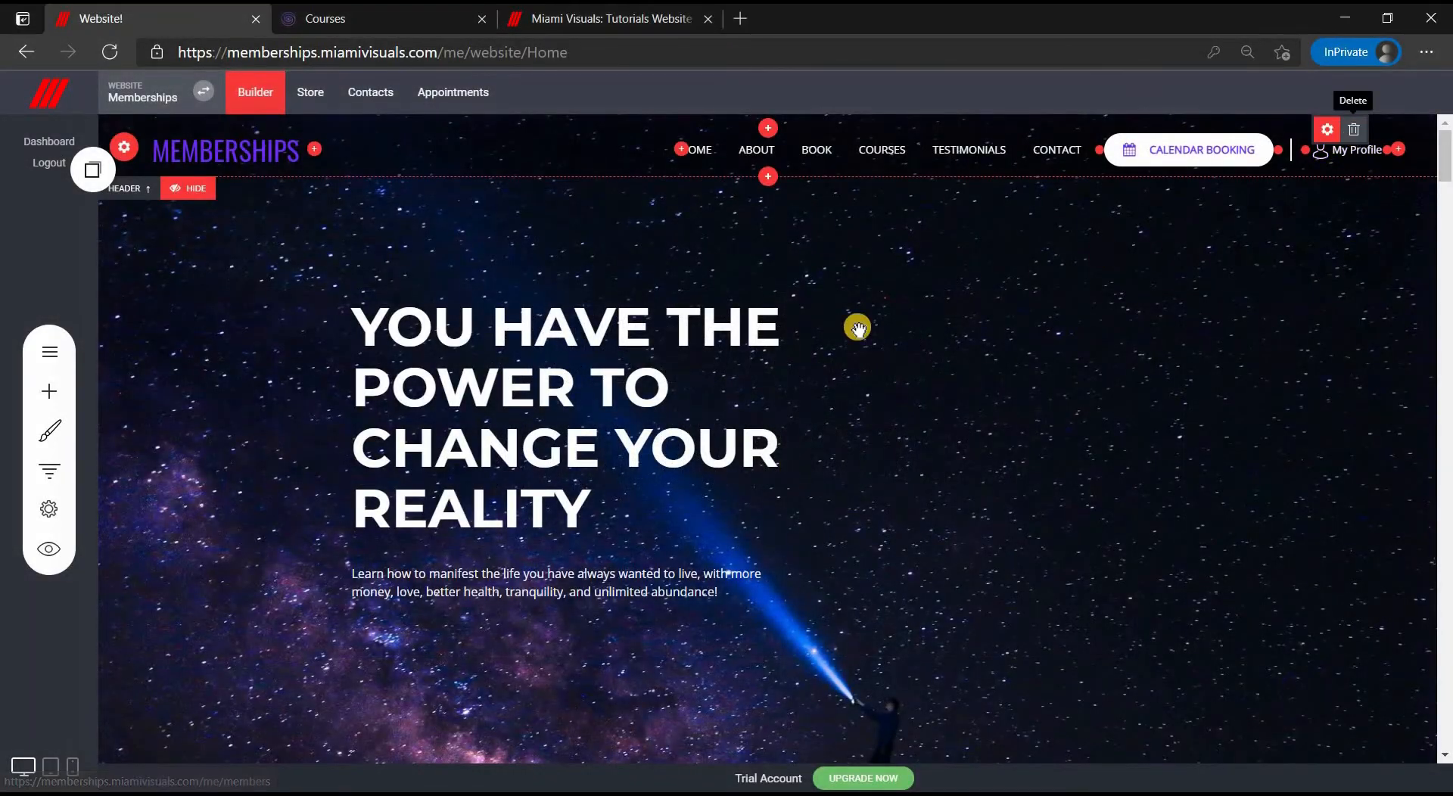
pyautogui.click(755, 411)
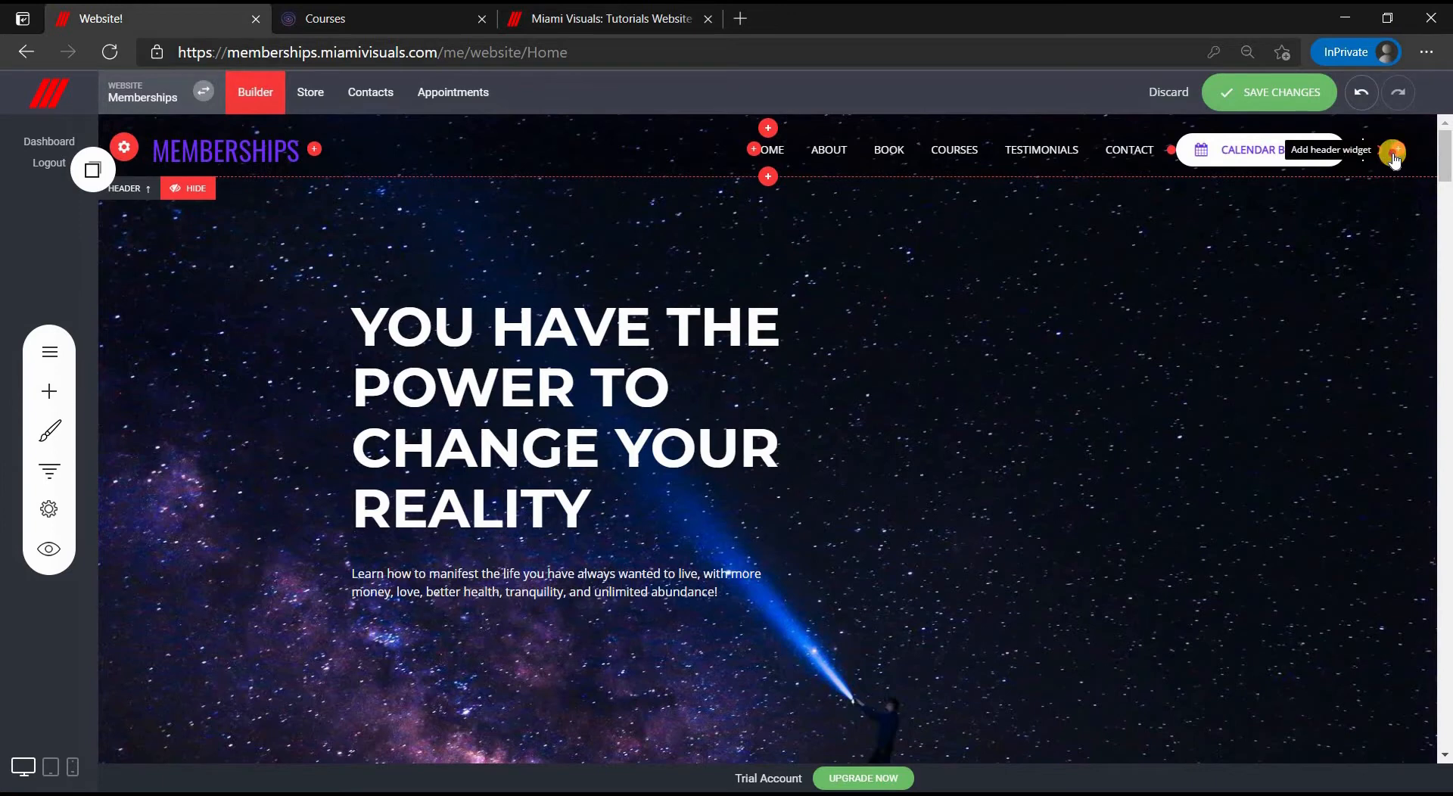
# Add a Login / Profile widget to the header's end, styled as Icon And Text in white, and save the changes
pyautogui.click(1393, 155)
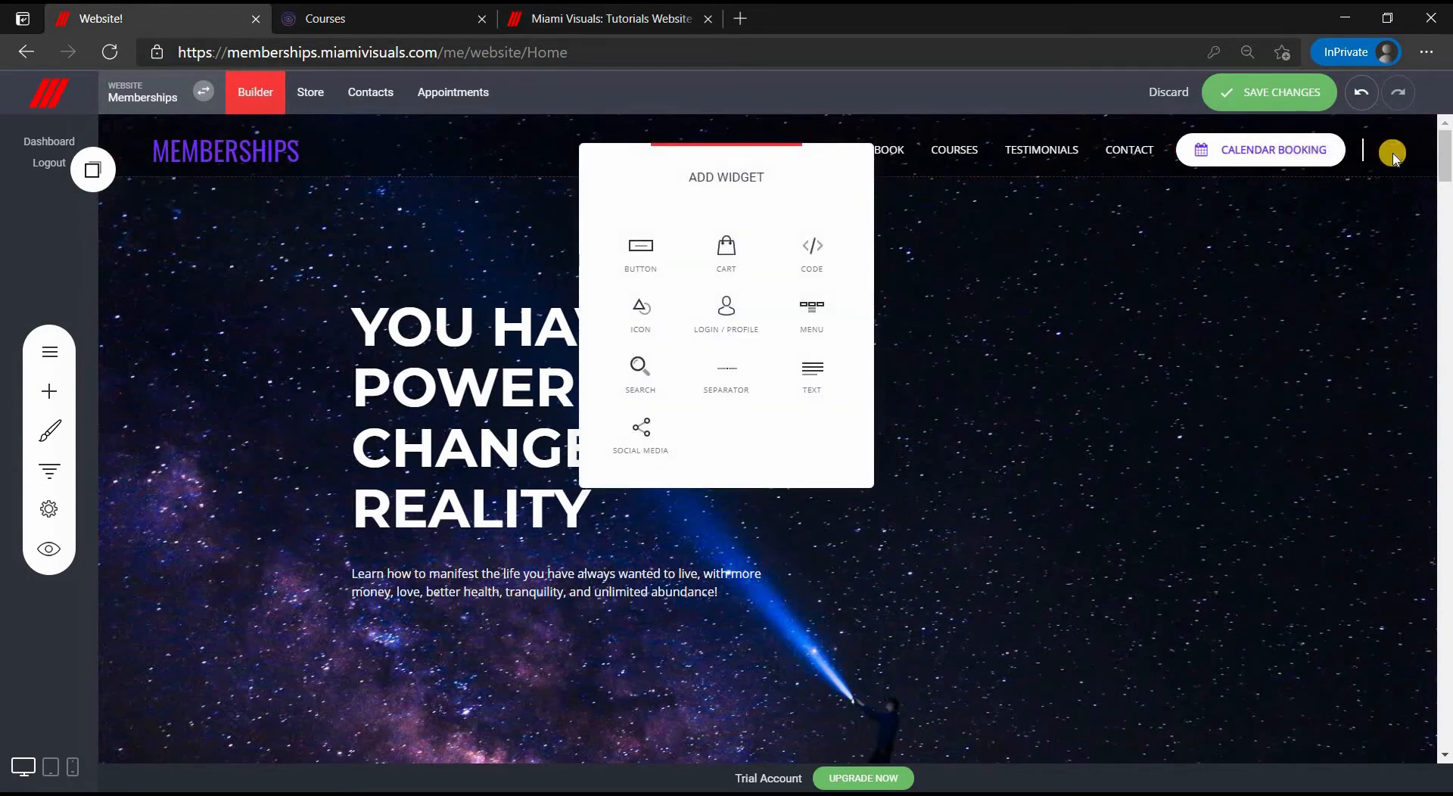
pyautogui.click(727, 310)
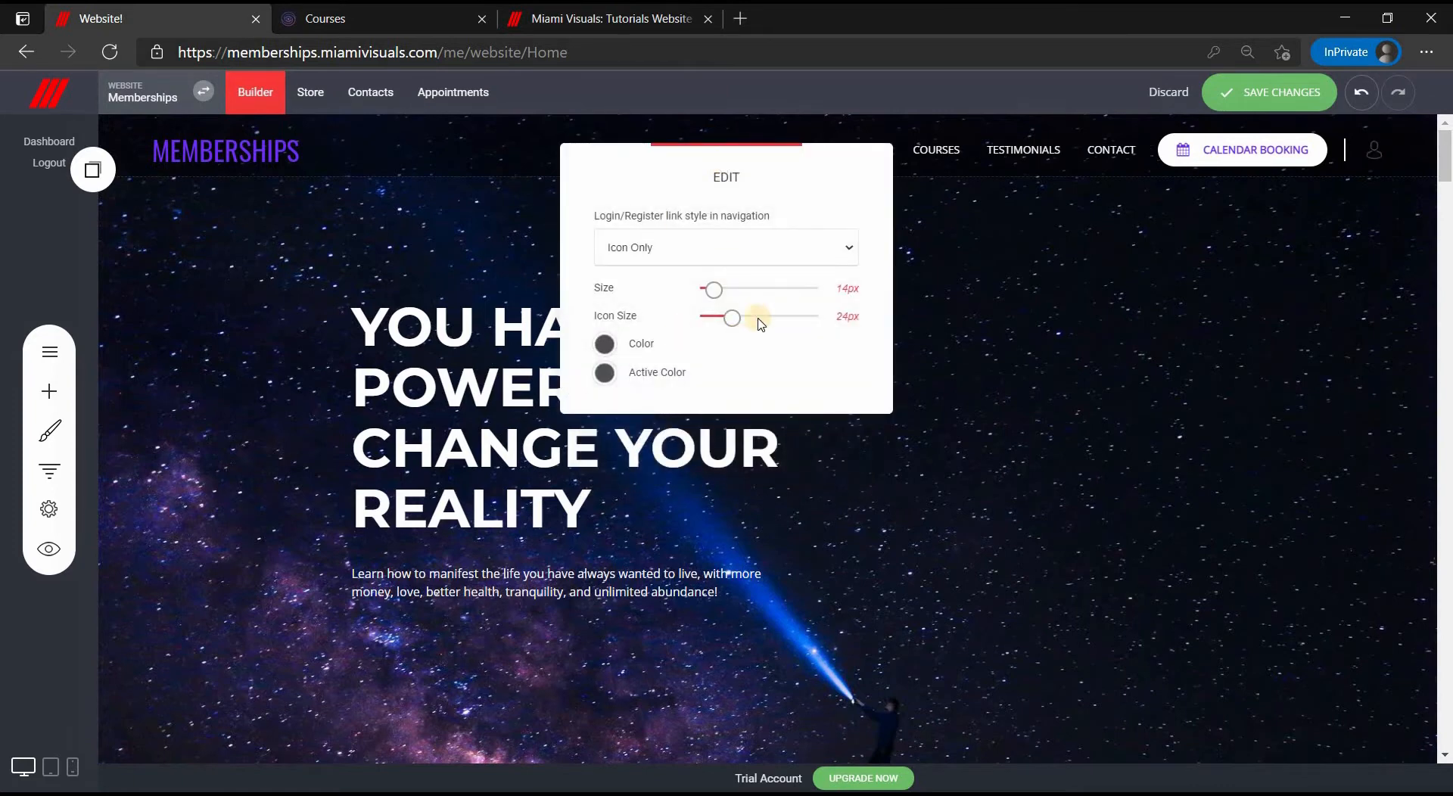
pyautogui.click(771, 248)
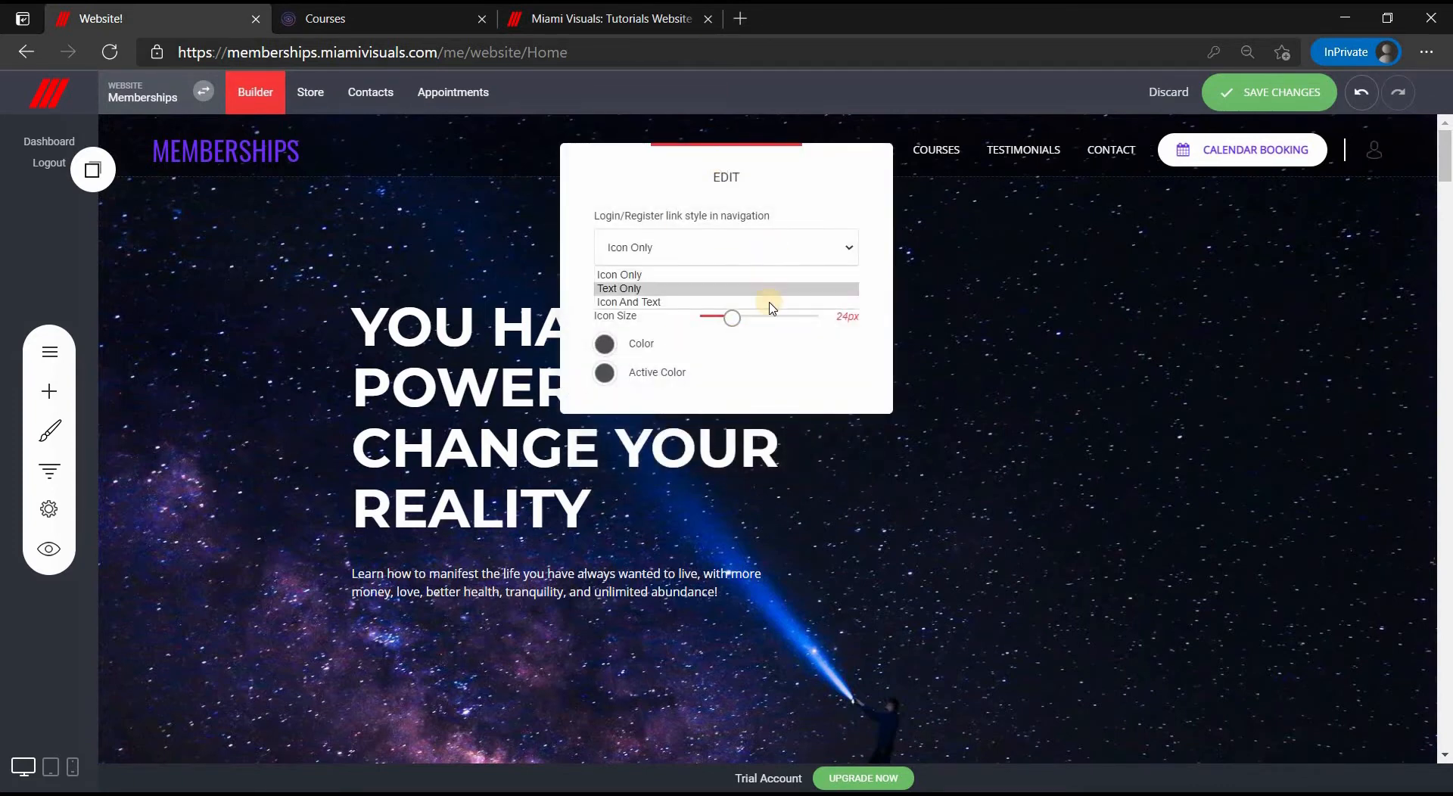
pyautogui.click(769, 298)
pyautogui.click(605, 344)
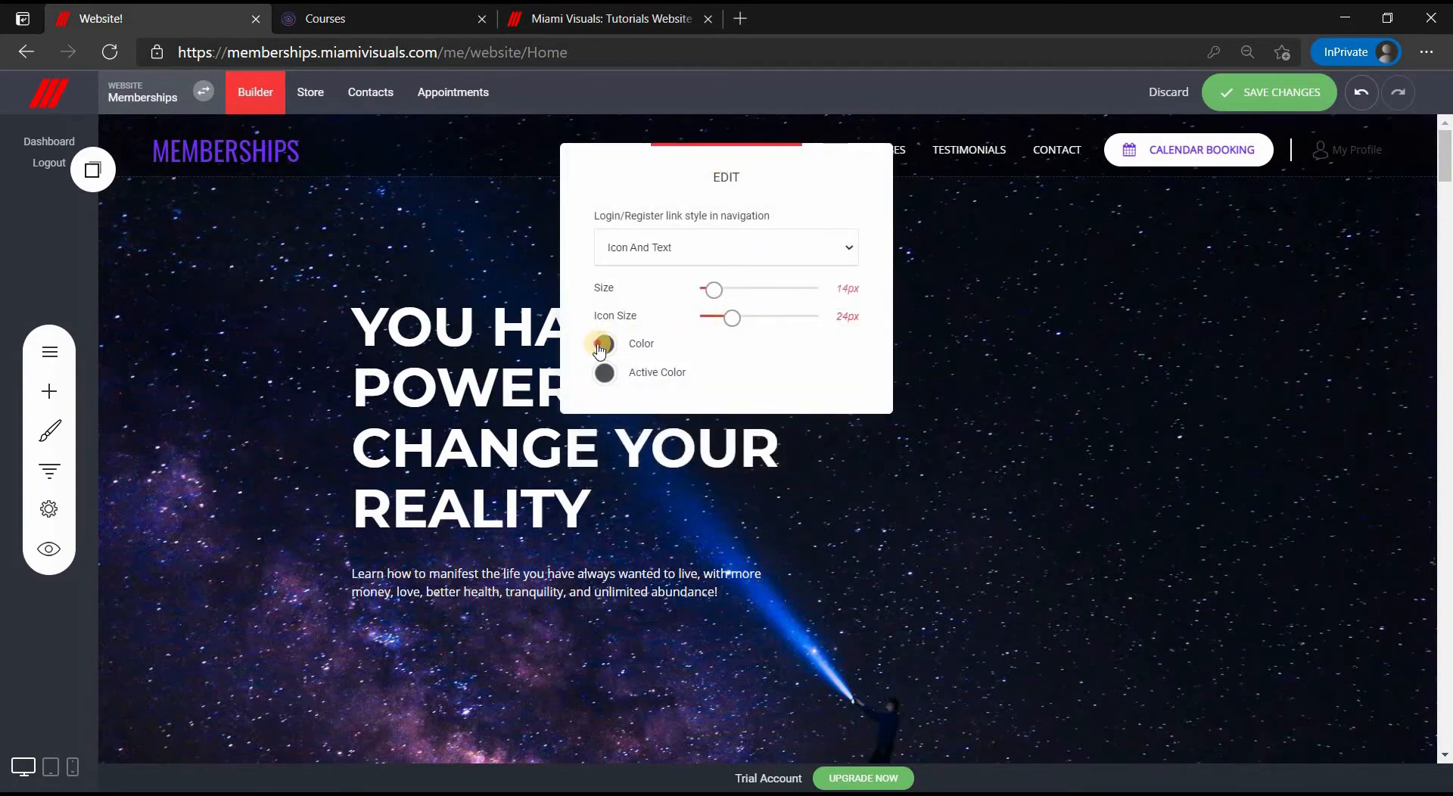
pyautogui.click(1050, 389)
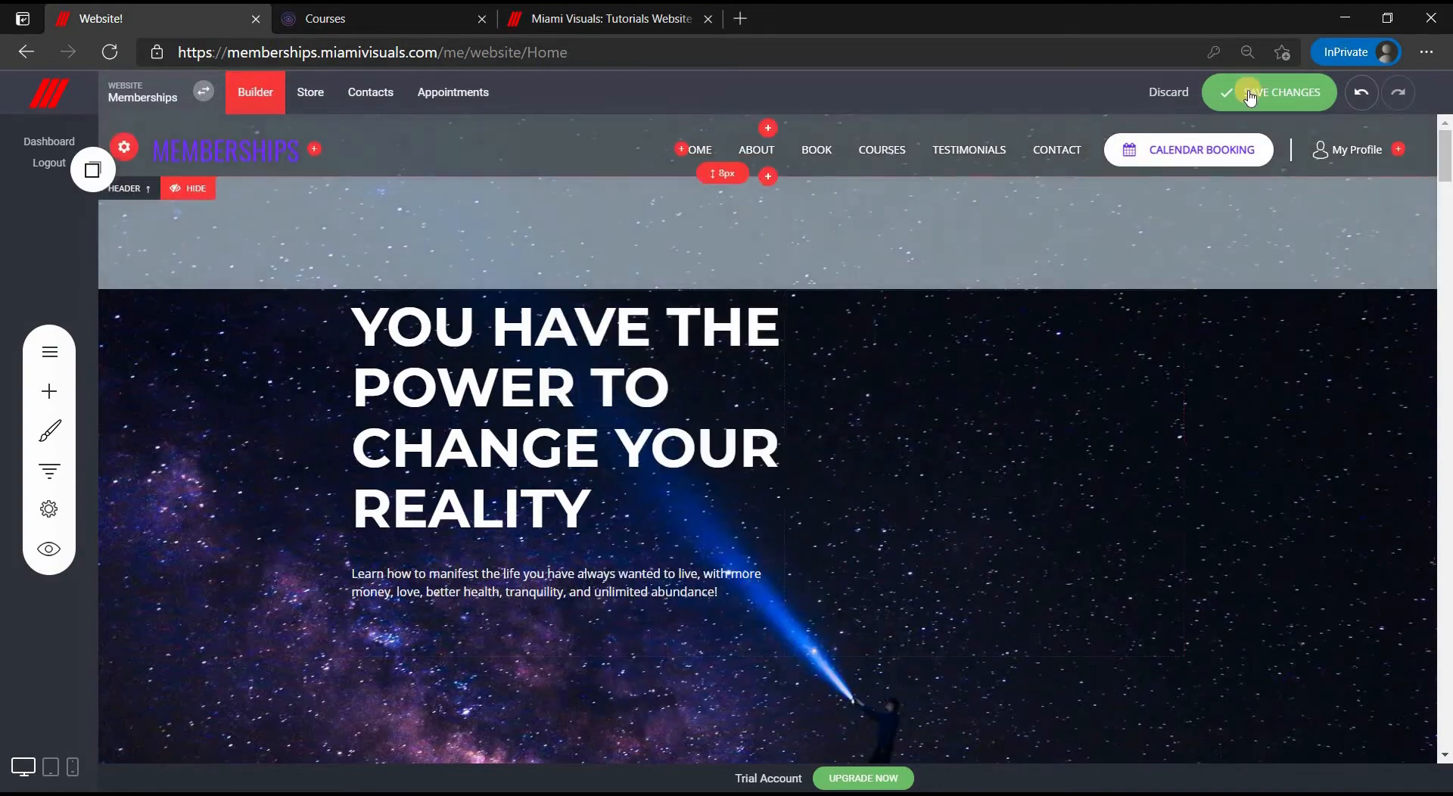
pyautogui.click(1256, 92)
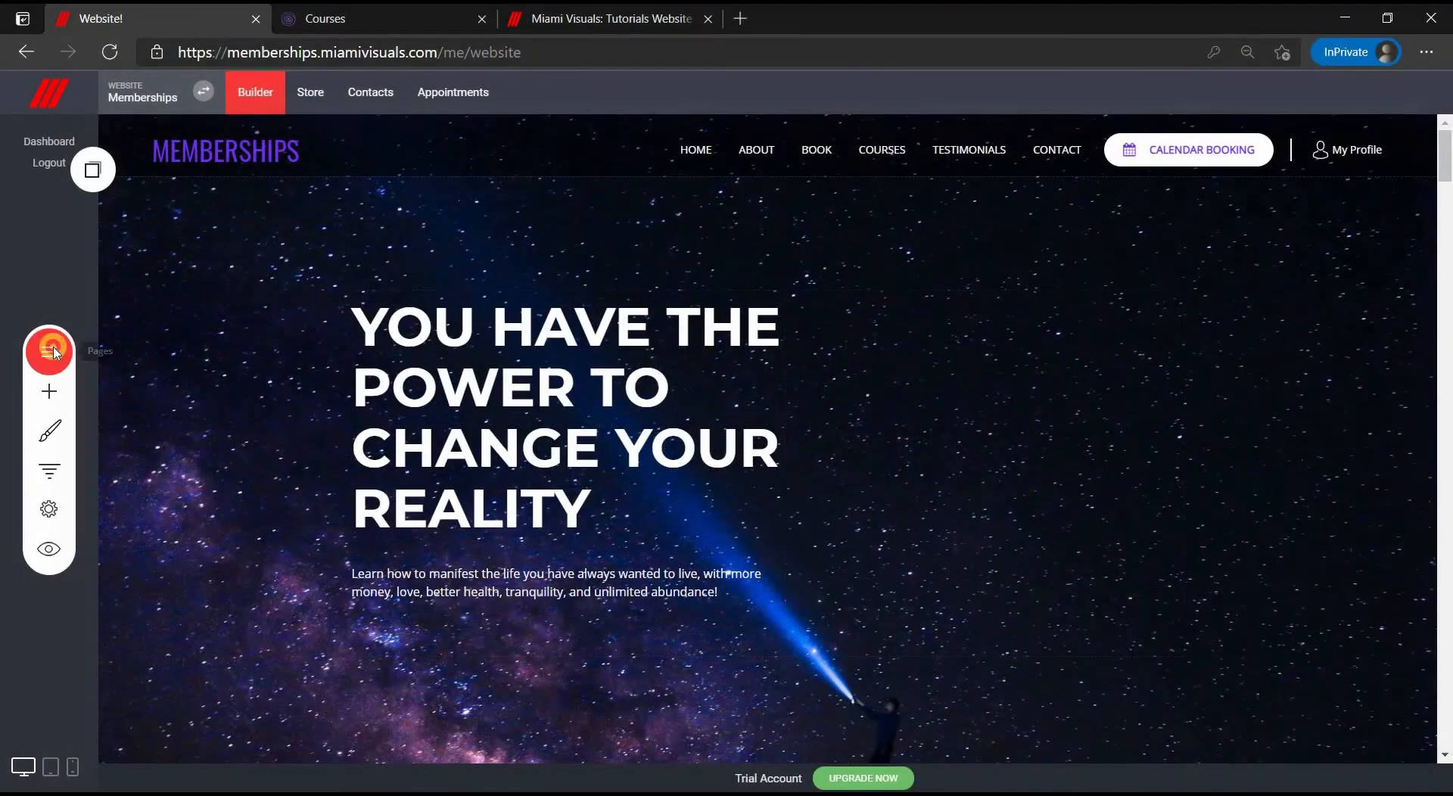
# Start adding a new page and preview the first Membership / Course template
pyautogui.click(55, 352)
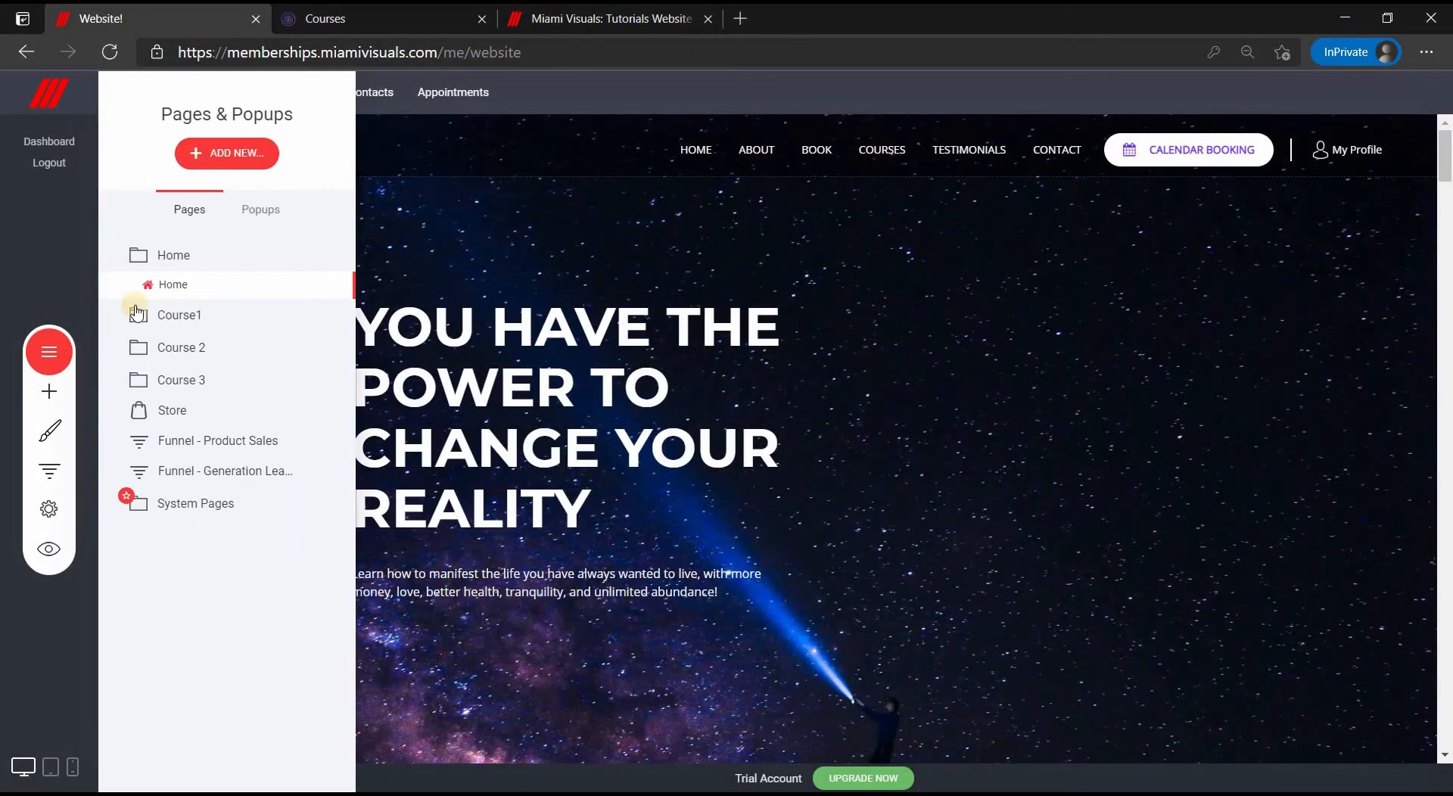
pyautogui.click(234, 154)
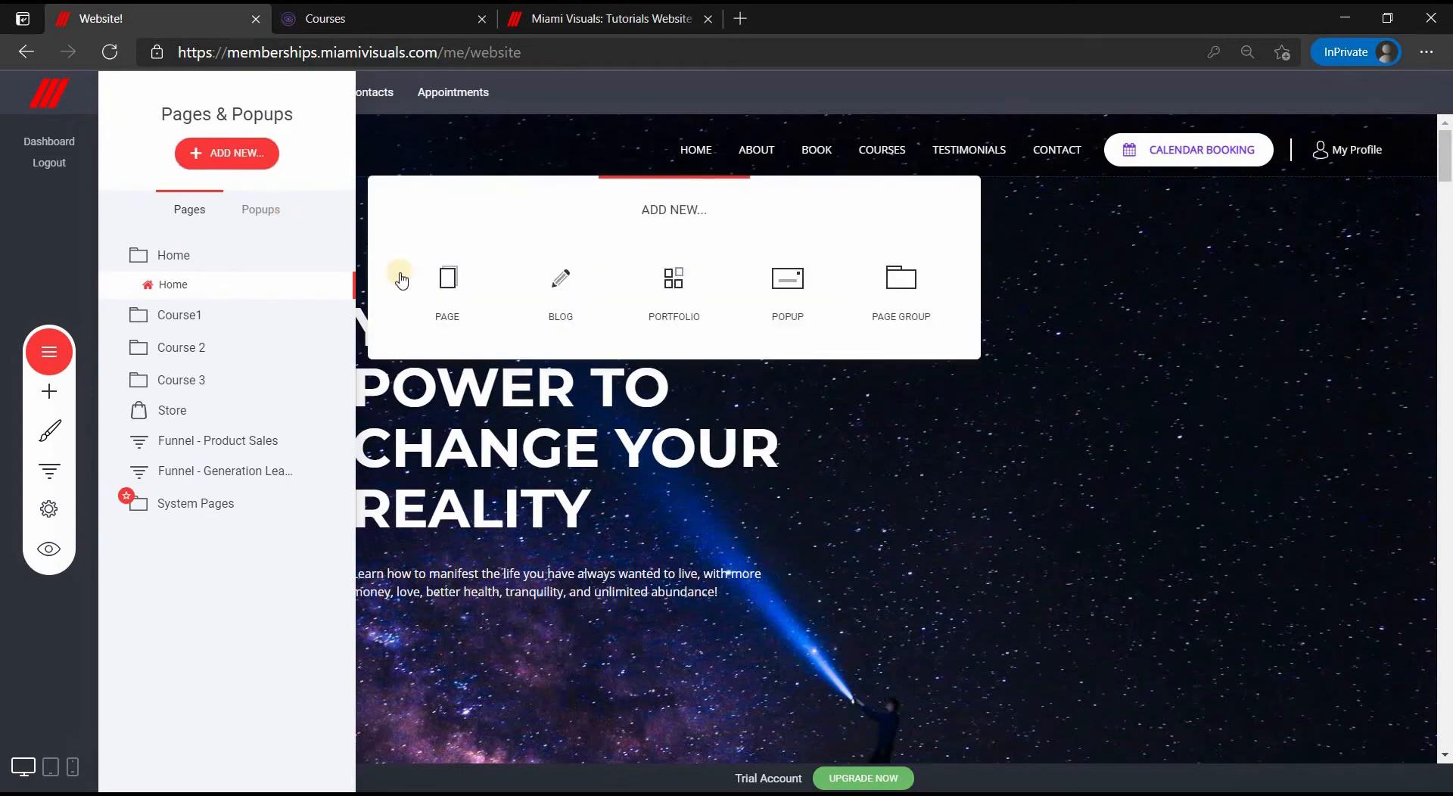
pyautogui.click(443, 291)
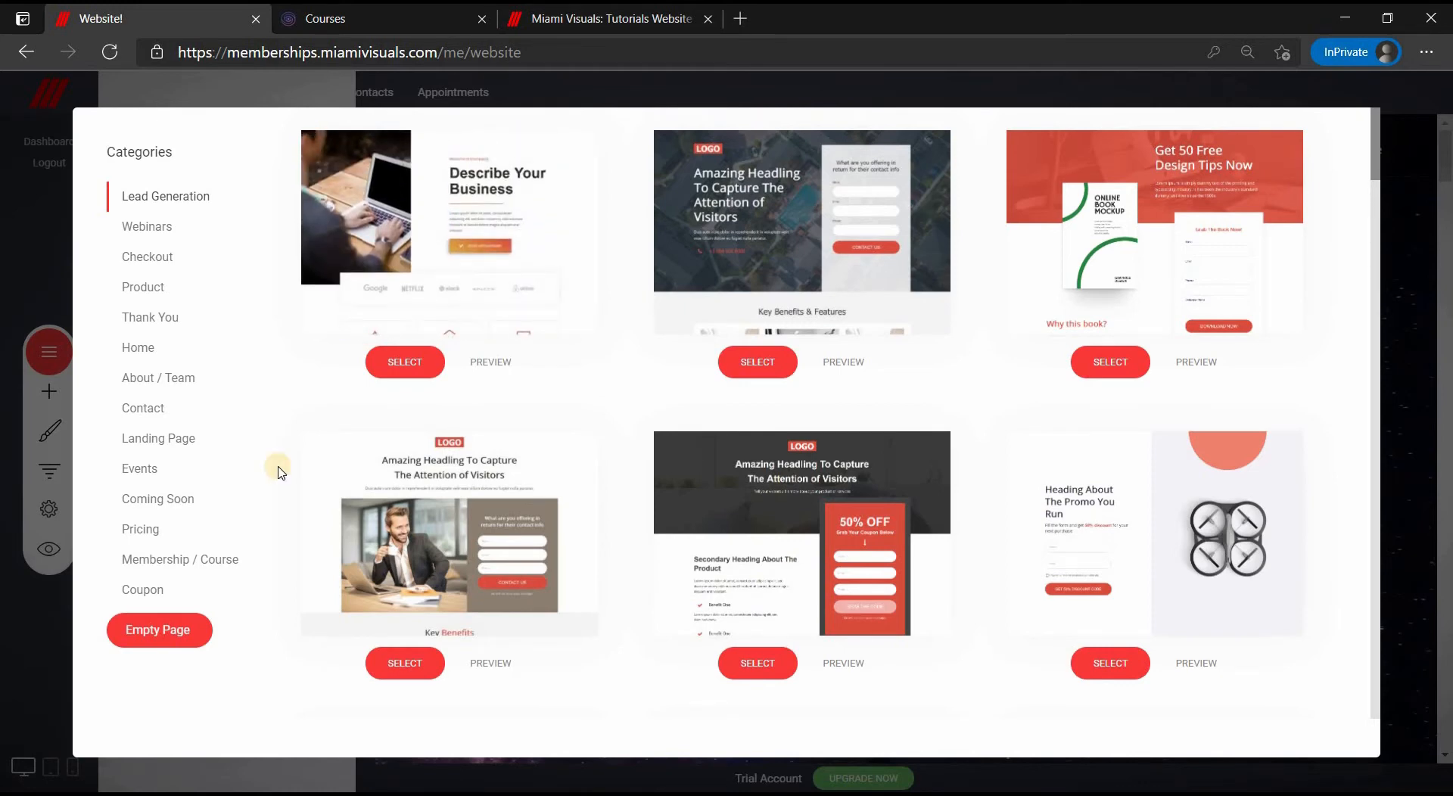
pyautogui.click(224, 564)
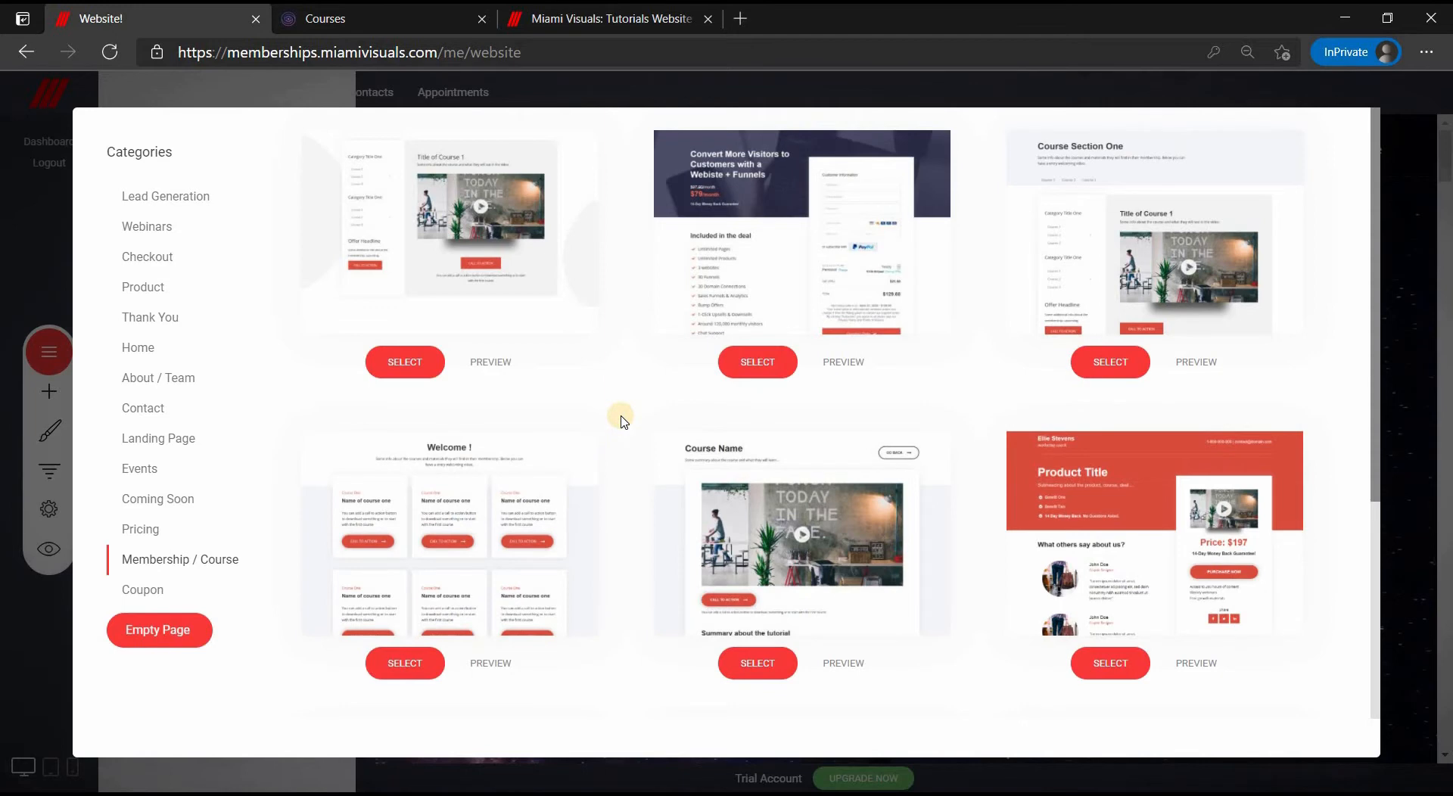
pyautogui.click(493, 363)
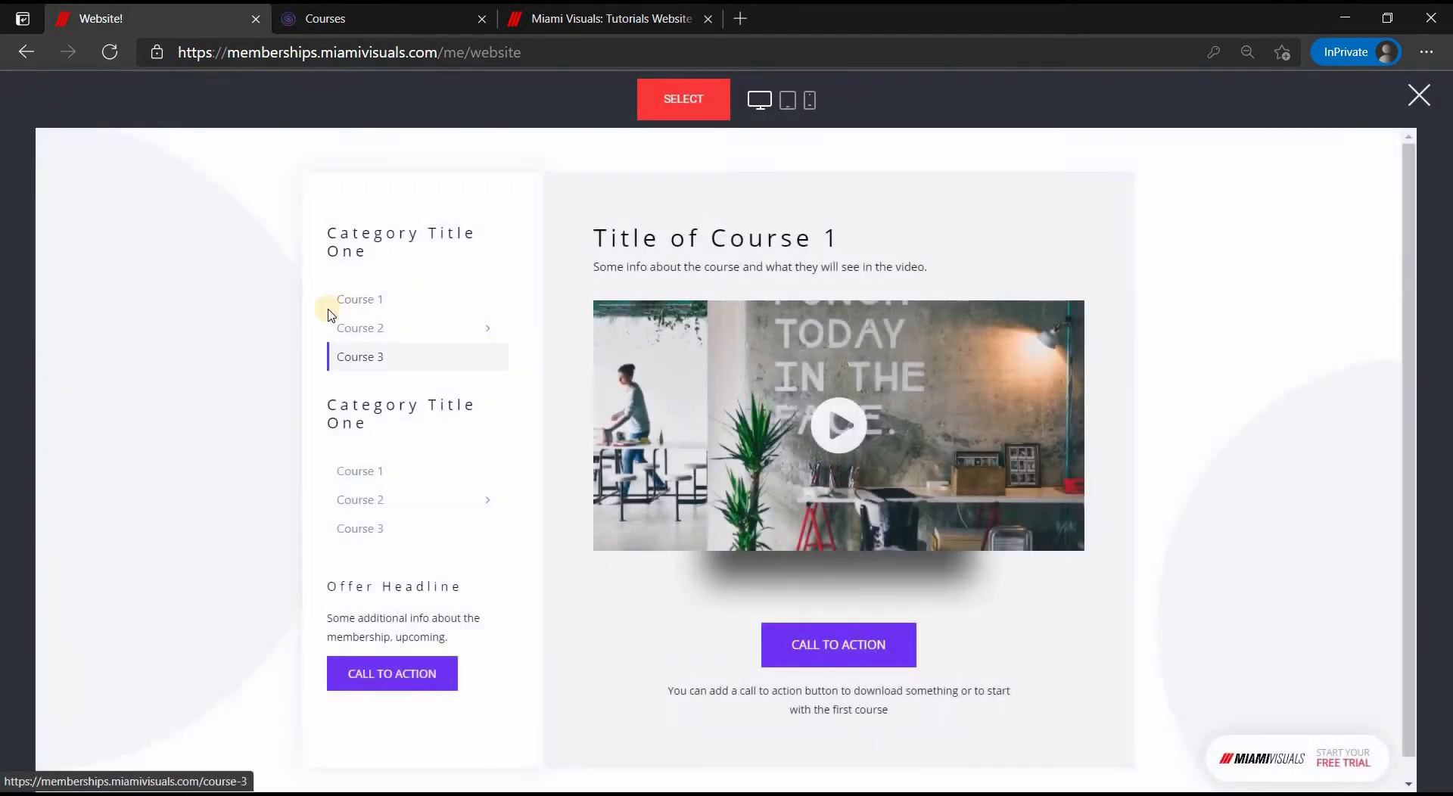
pyautogui.click(493, 331)
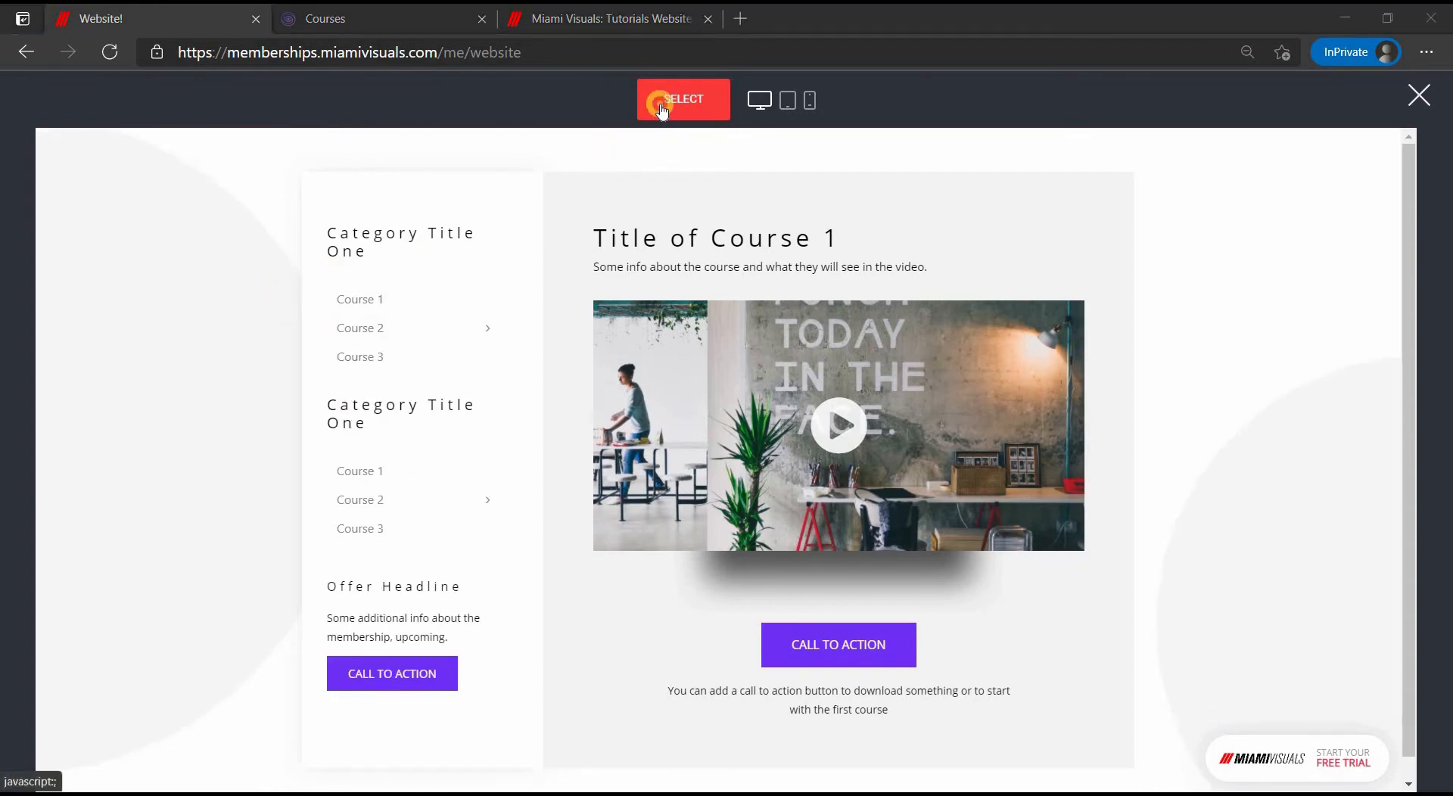
# Select the previewed course template and add the page with the name Test Course 1
pyautogui.click(661, 109)
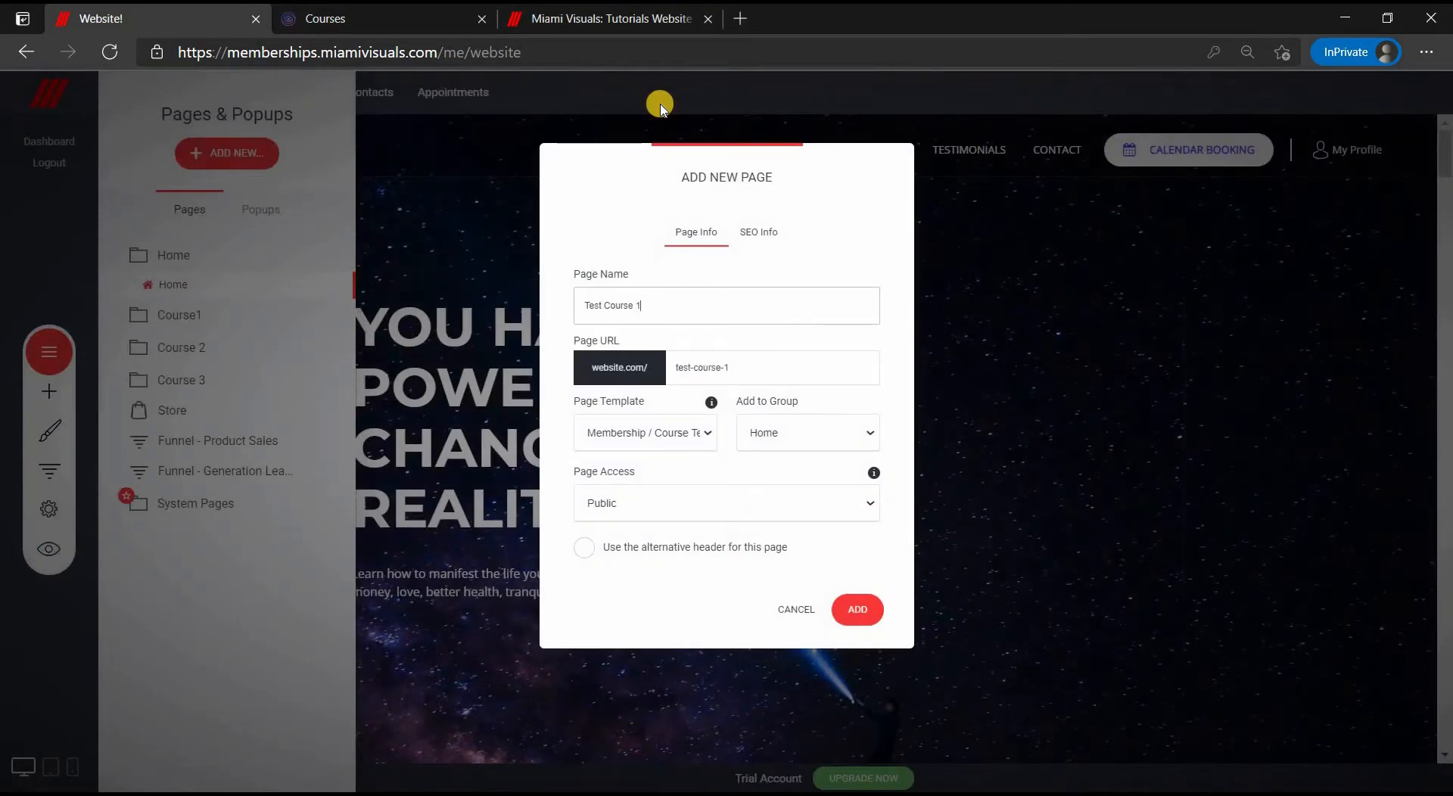
pyautogui.click(861, 611)
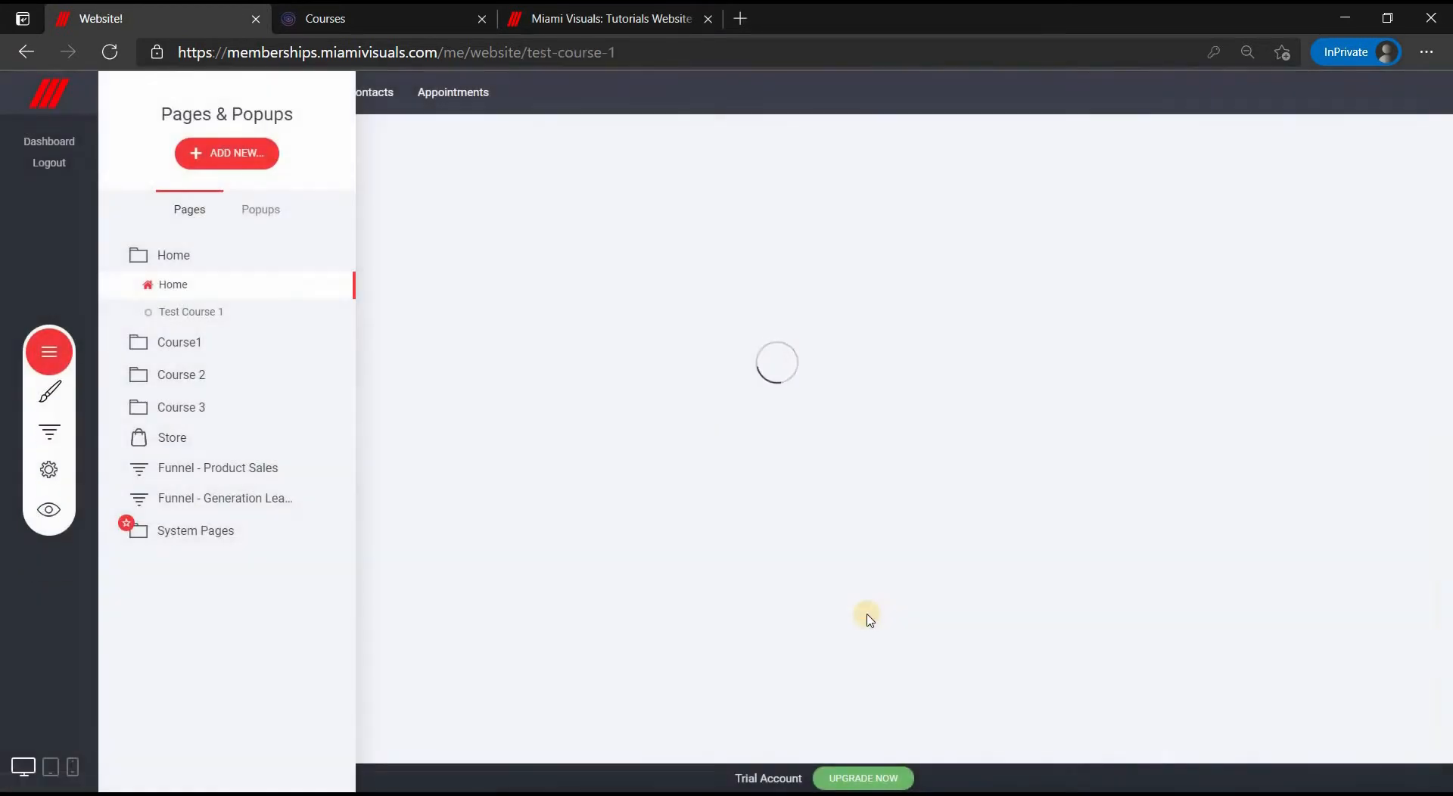
pyautogui.click(874, 601)
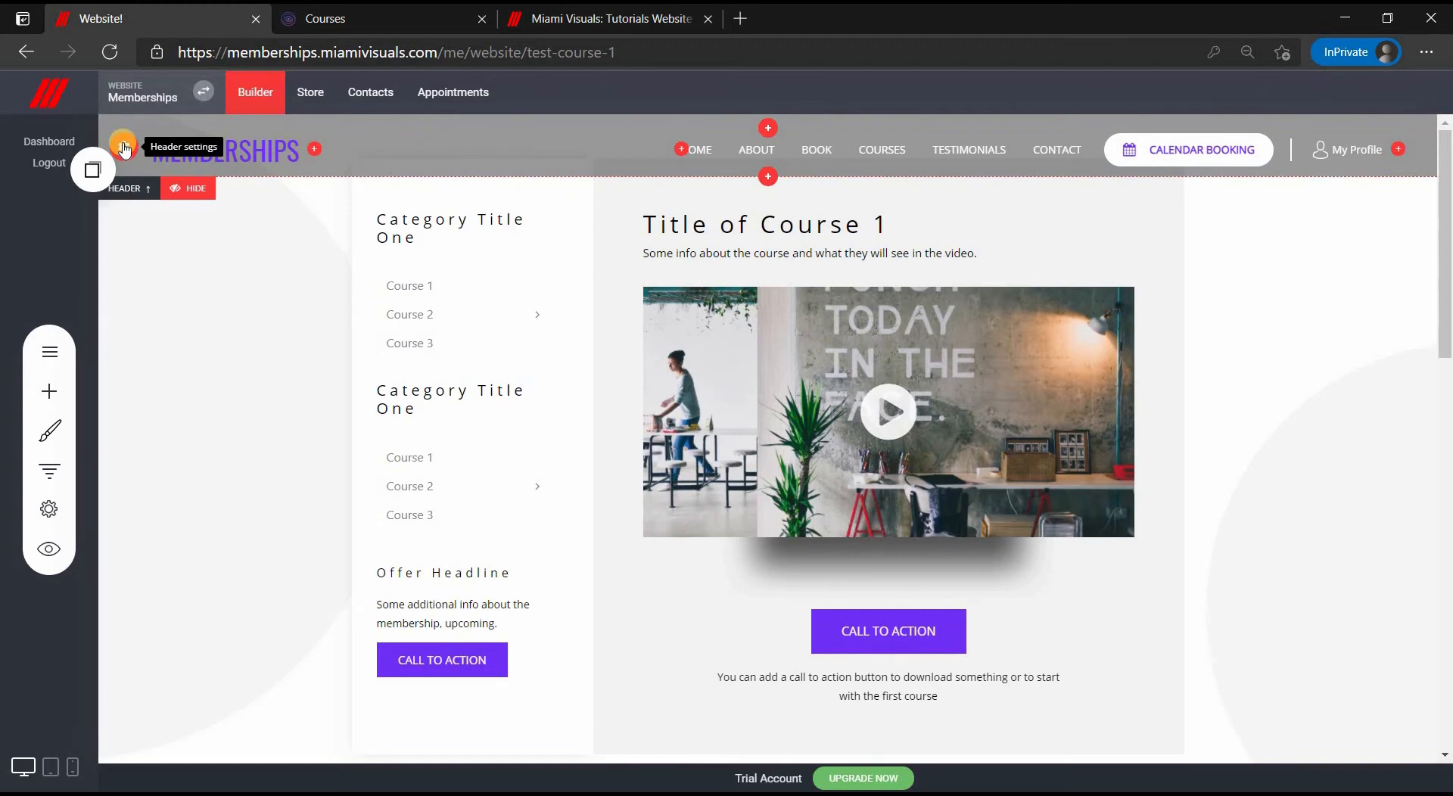
# Turn off placing the header on top of the content and increase the course block's top spacing to about 131 px
pyautogui.click(125, 148)
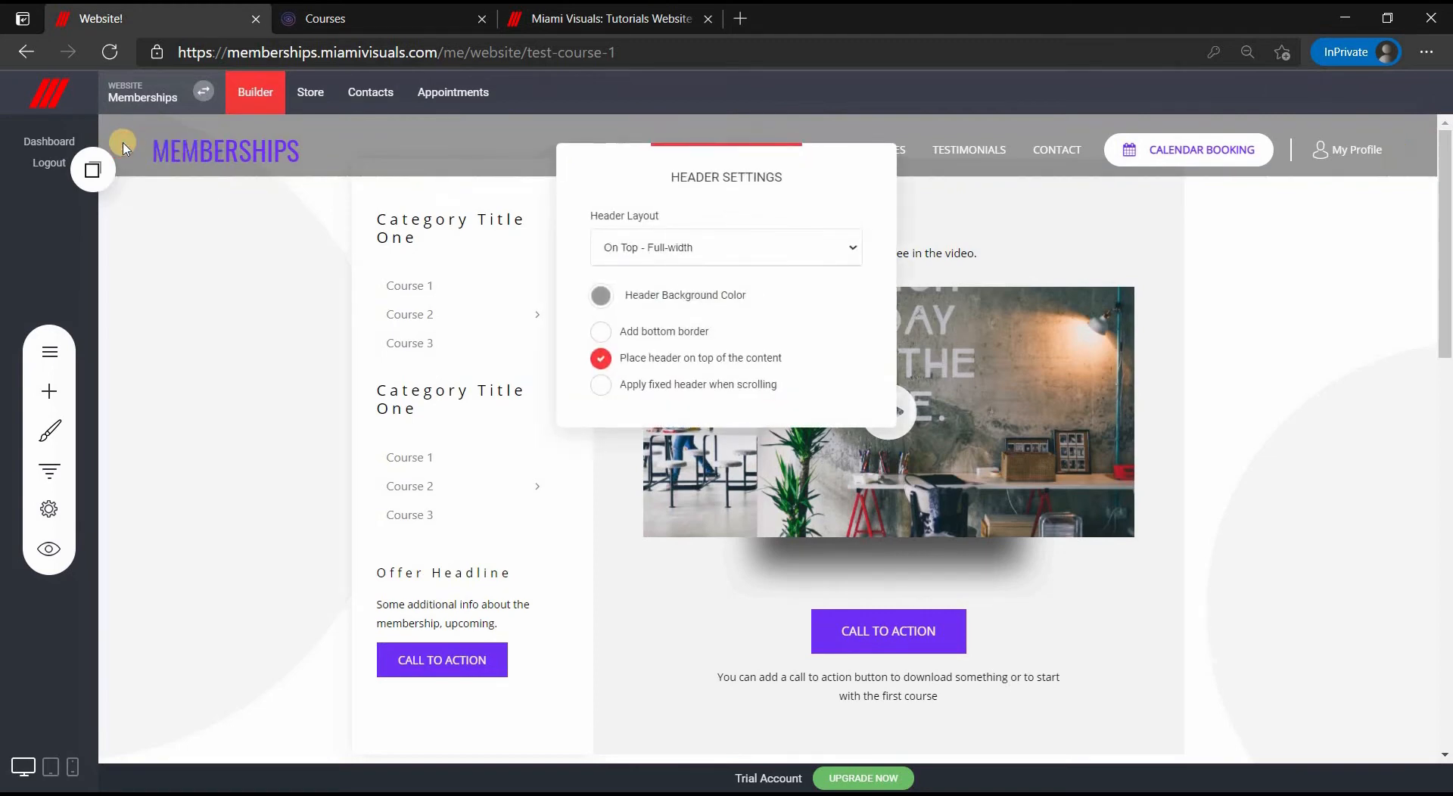
pyautogui.click(602, 361)
pyautogui.click(601, 360)
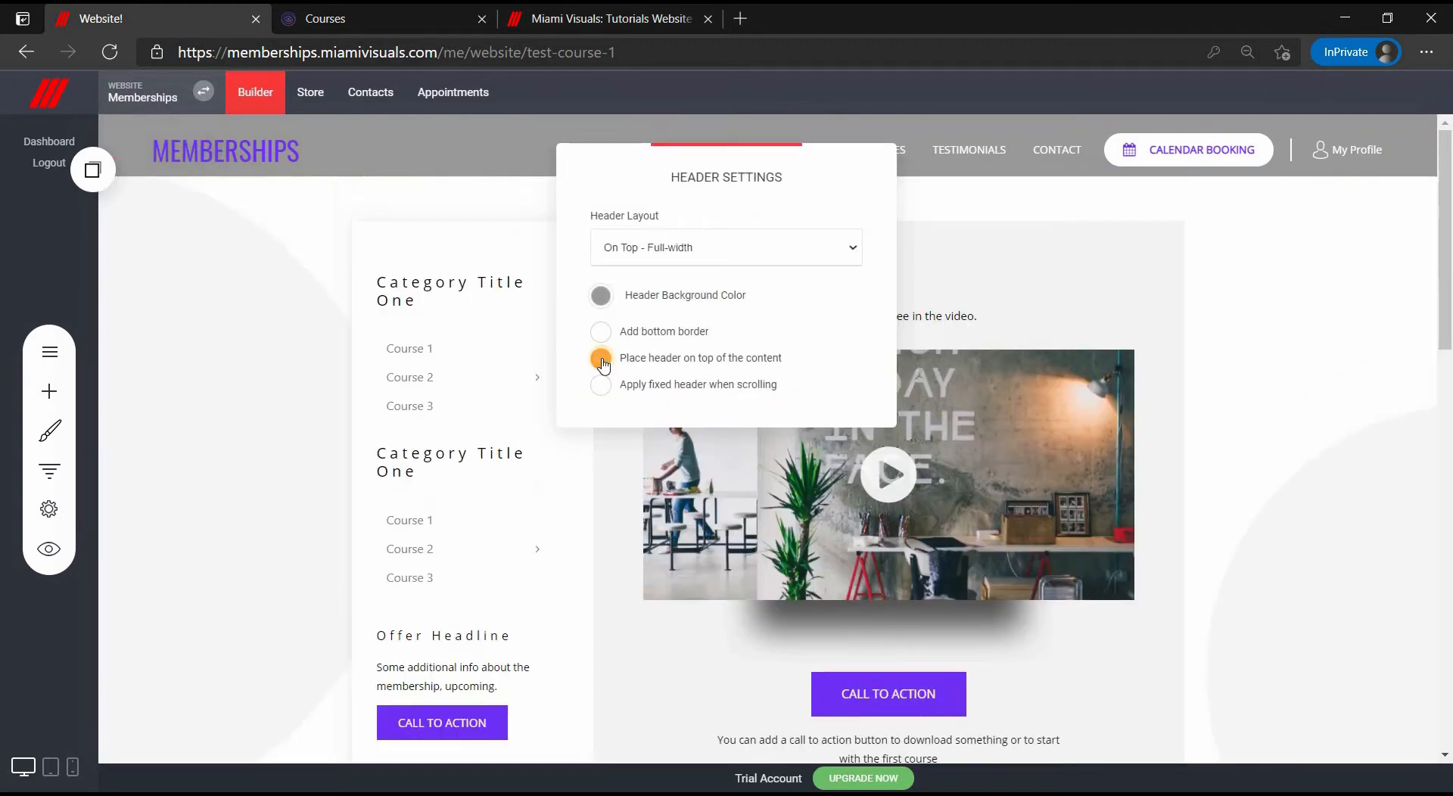
pyautogui.click(969, 254)
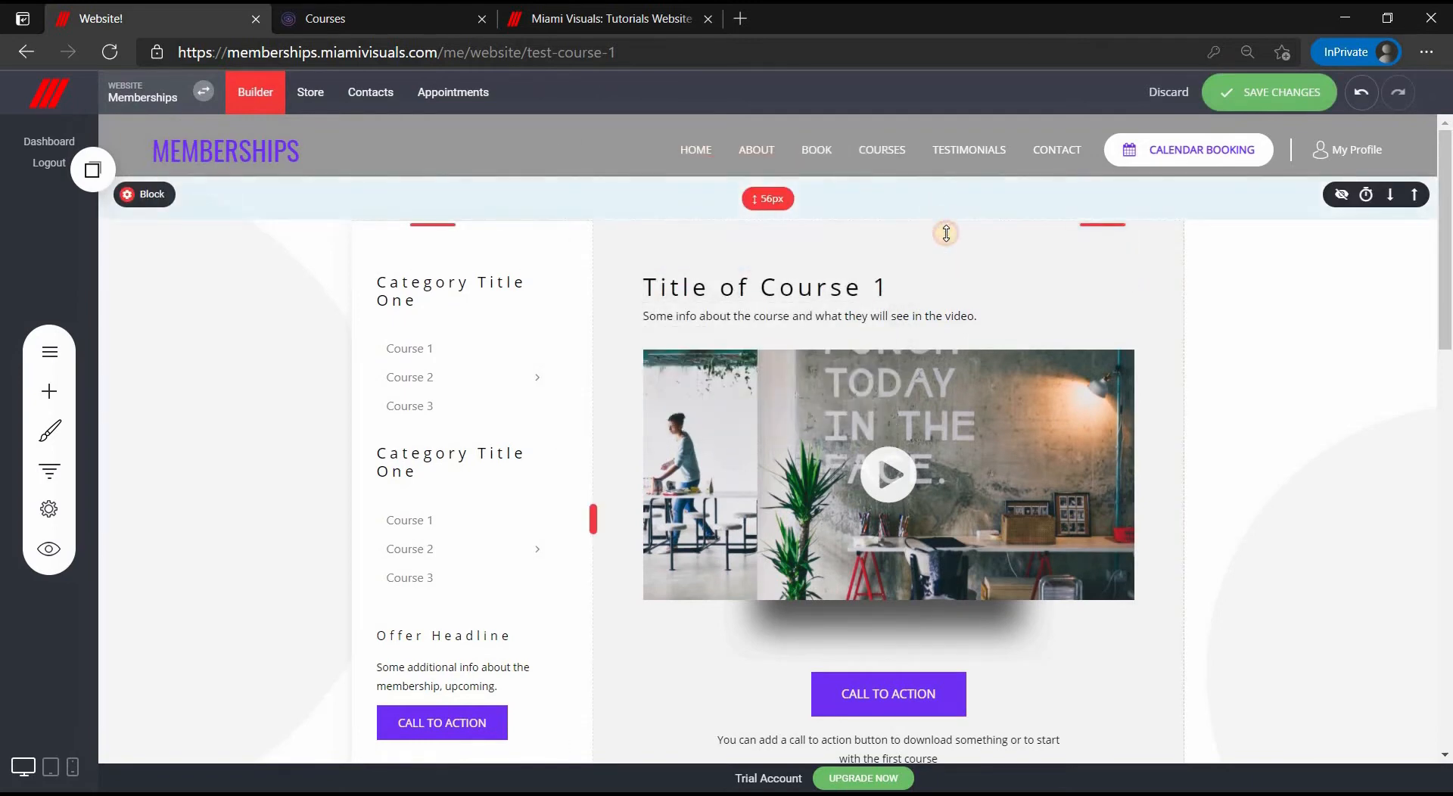
pyautogui.moveTo(946, 233); pyautogui.dragTo(953, 257)
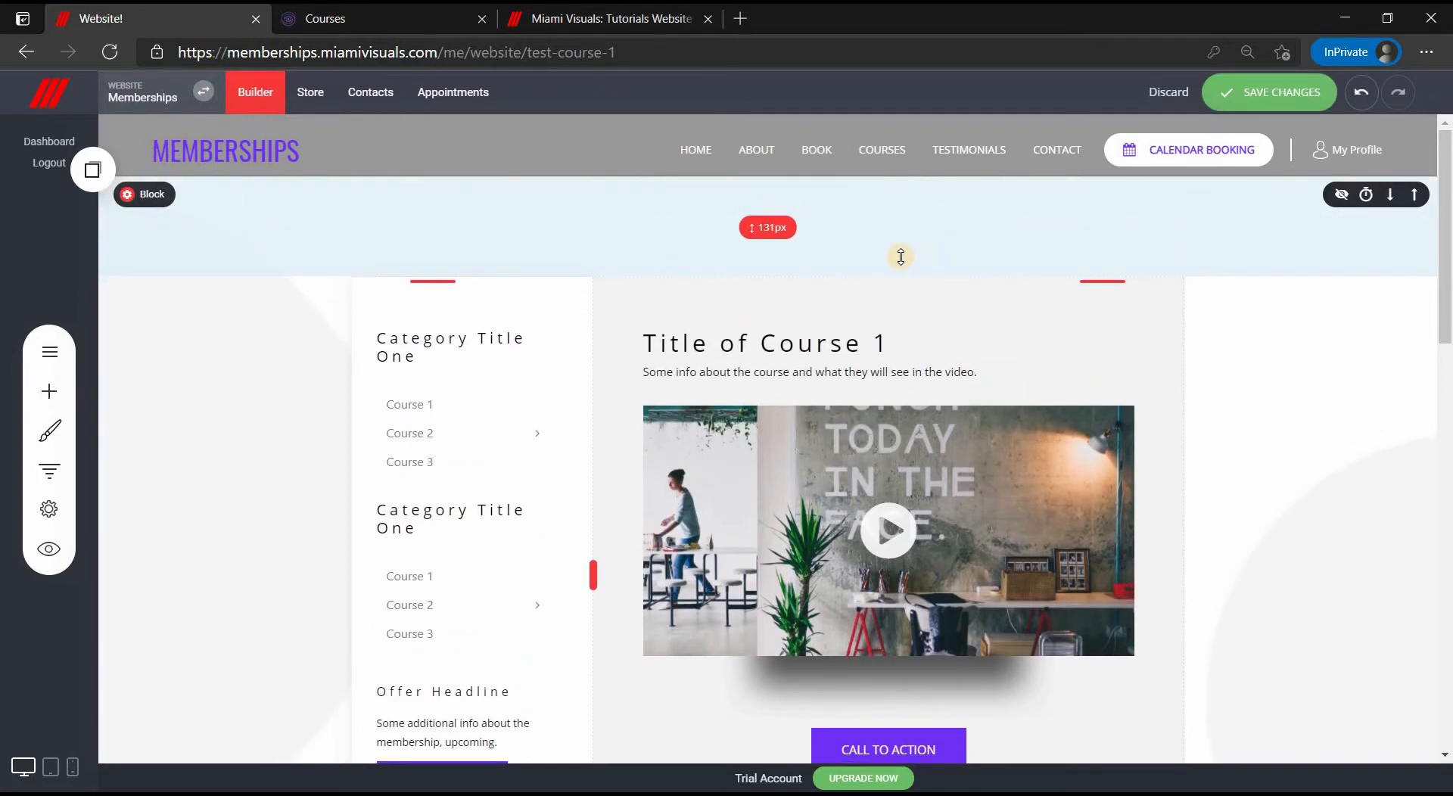
# Turn placing the header on top of the content back on and save the page changes
pyautogui.click(126, 148)
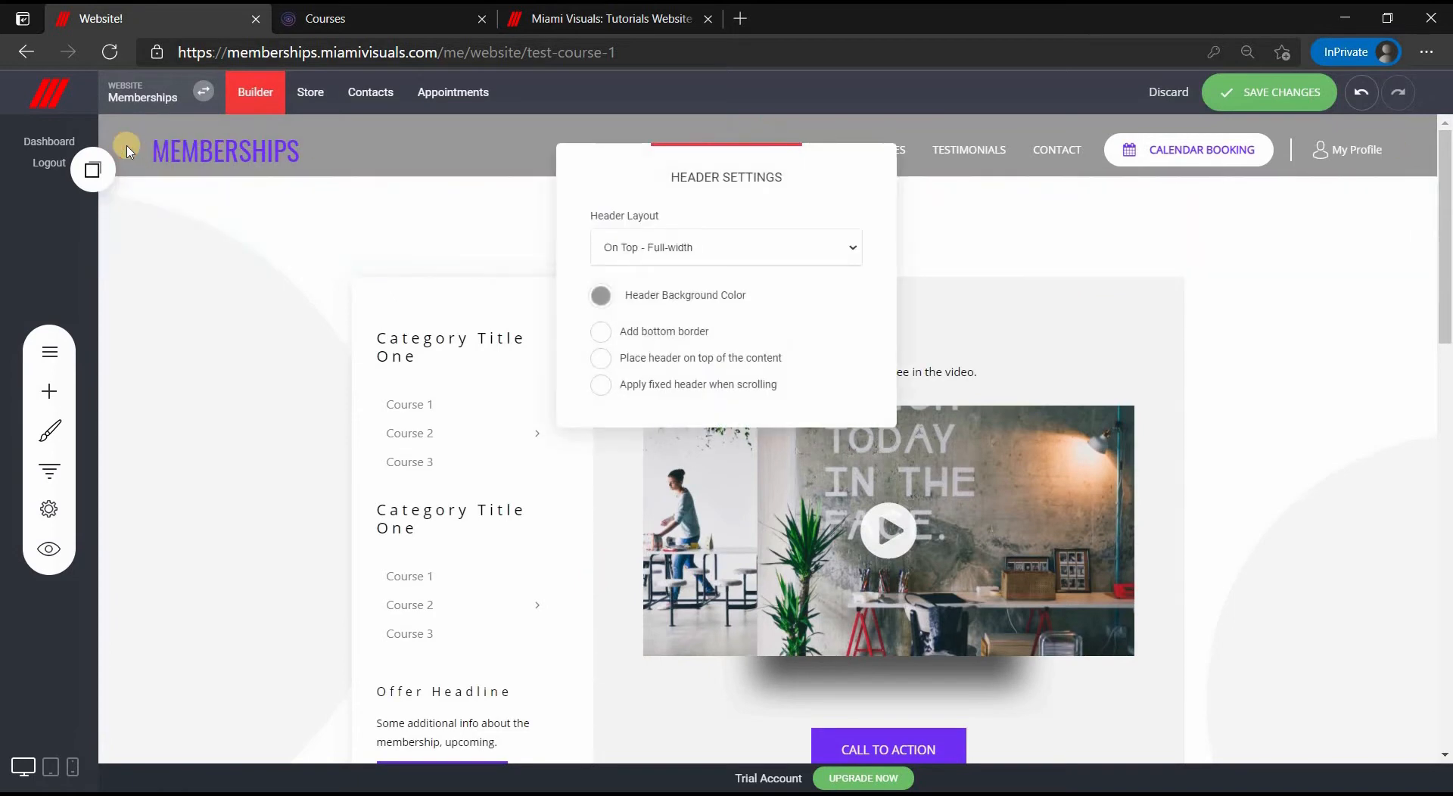
pyautogui.click(600, 360)
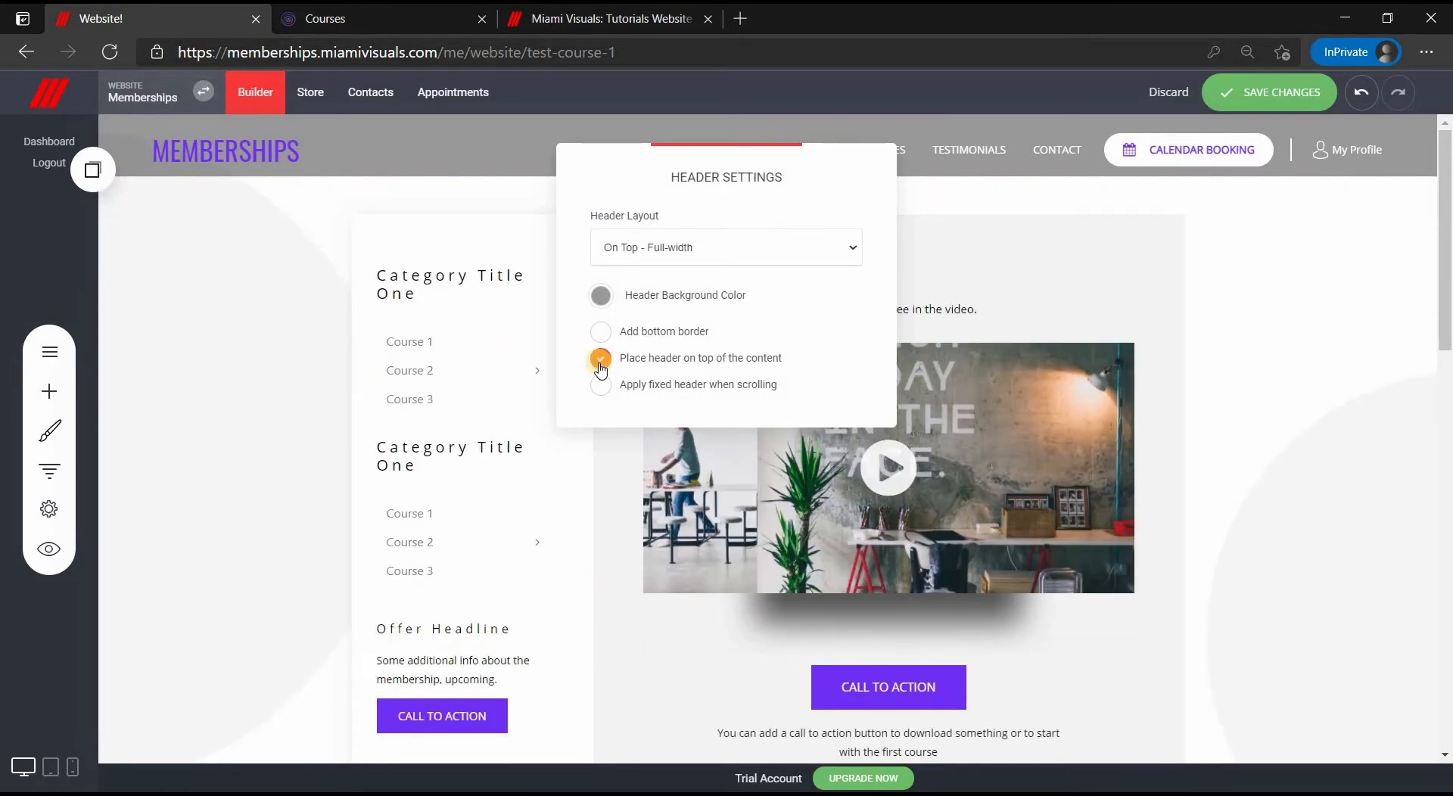
pyautogui.click(1041, 344)
pyautogui.click(1258, 92)
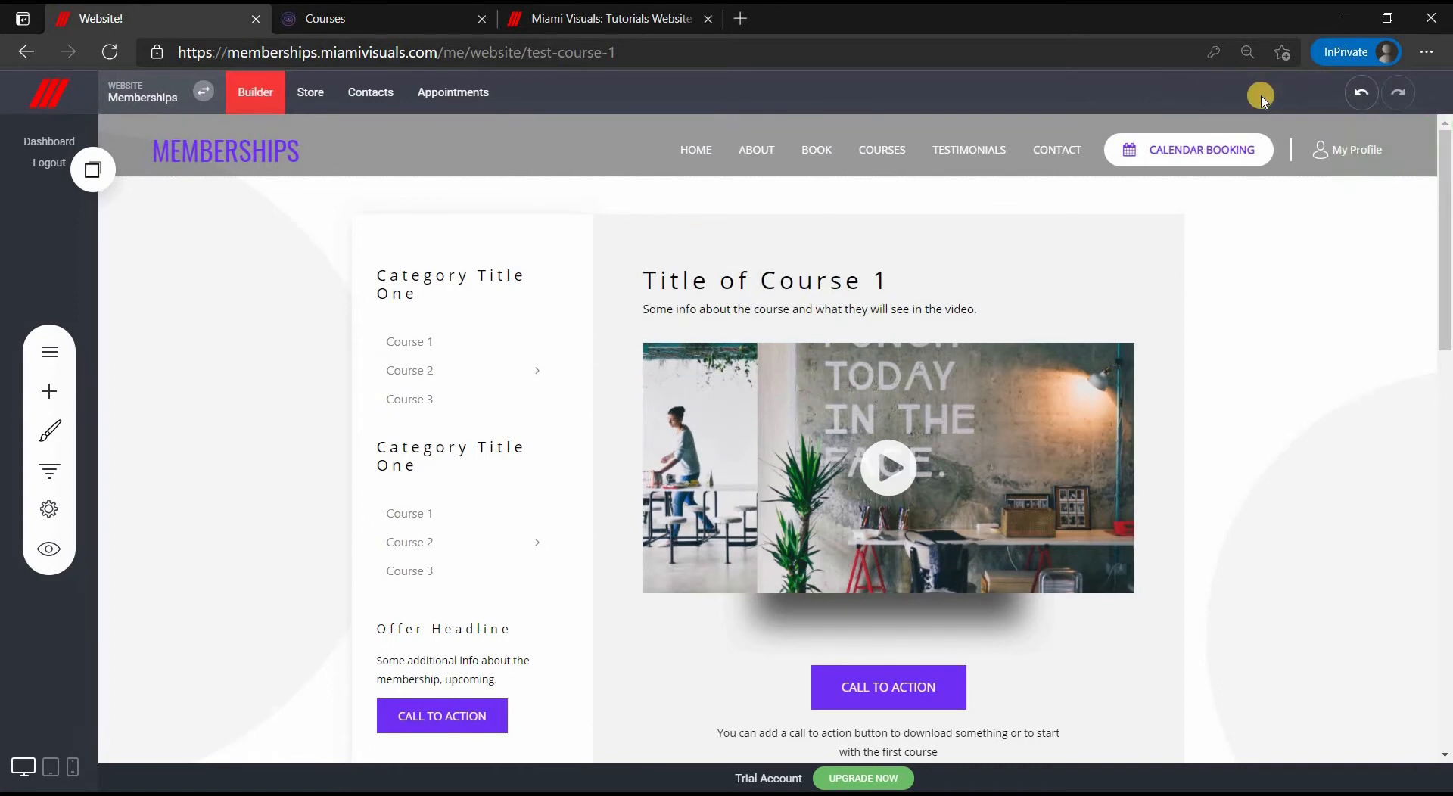
# Change the course page's main heading to Test Course 1
pyautogui.tripleClick(775, 292)
pyautogui.write('Test')
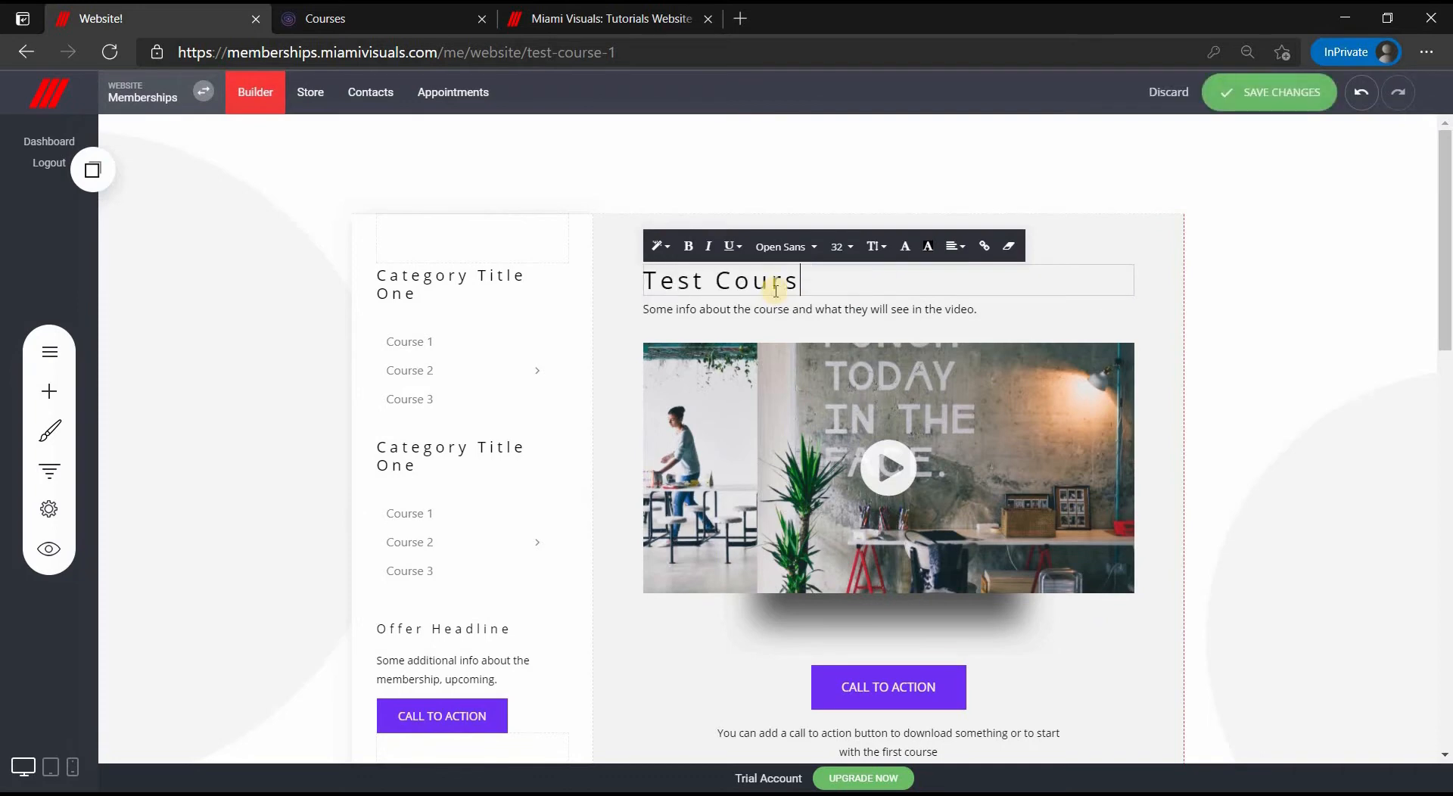
pyautogui.click(747, 477)
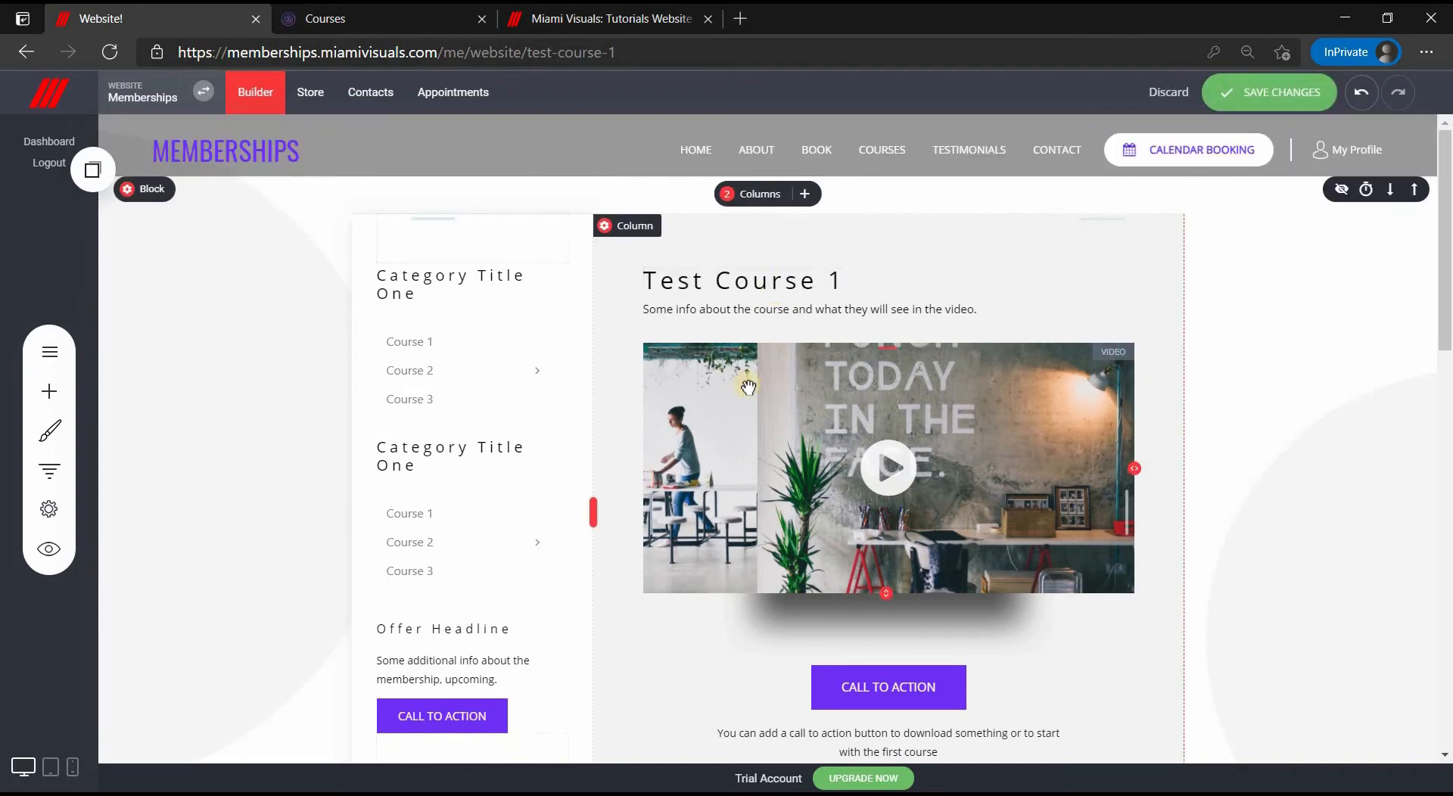
# Upload the Test1 image from the Membership folder and set it as the course video's custom thumbnail
pyautogui.click(741, 419)
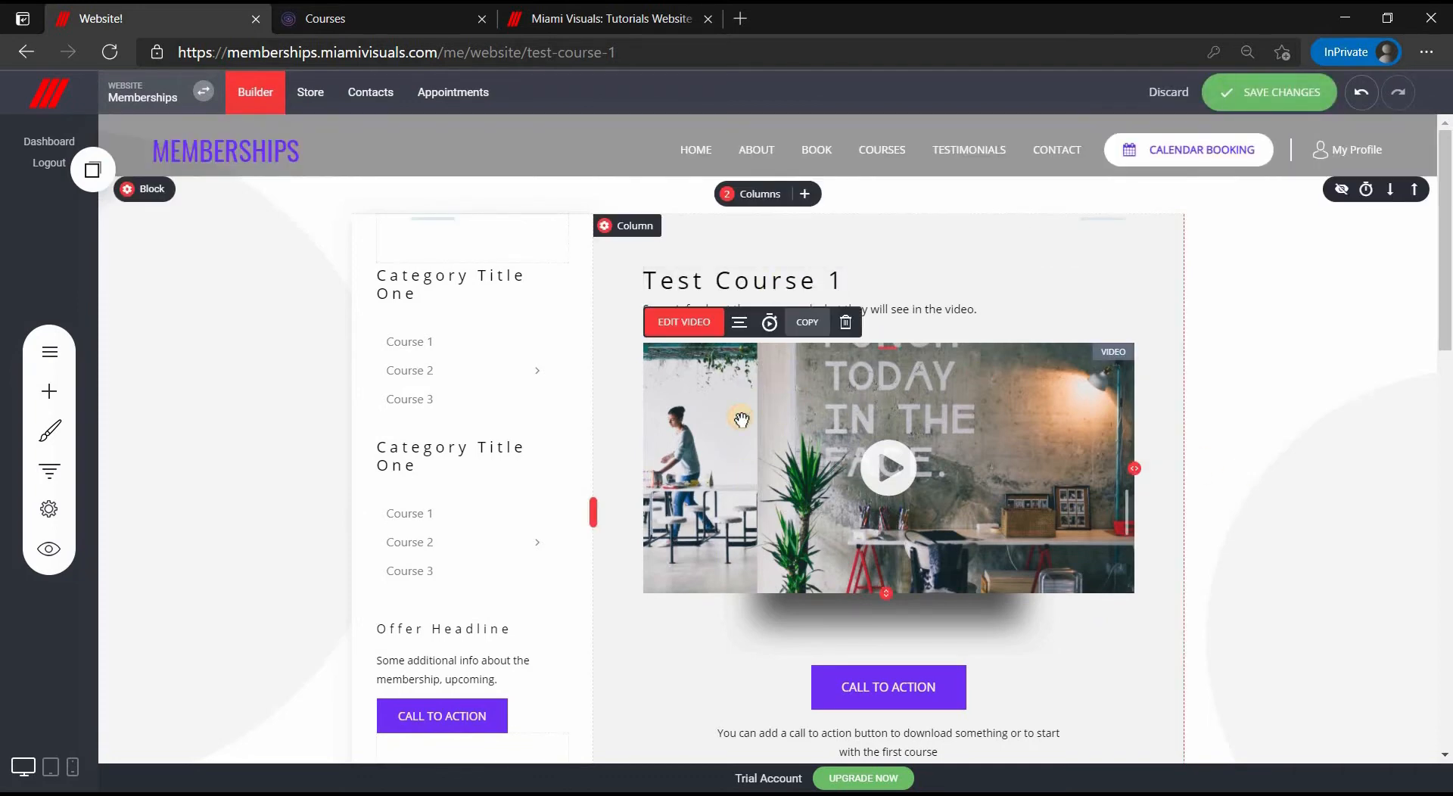
pyautogui.click(703, 324)
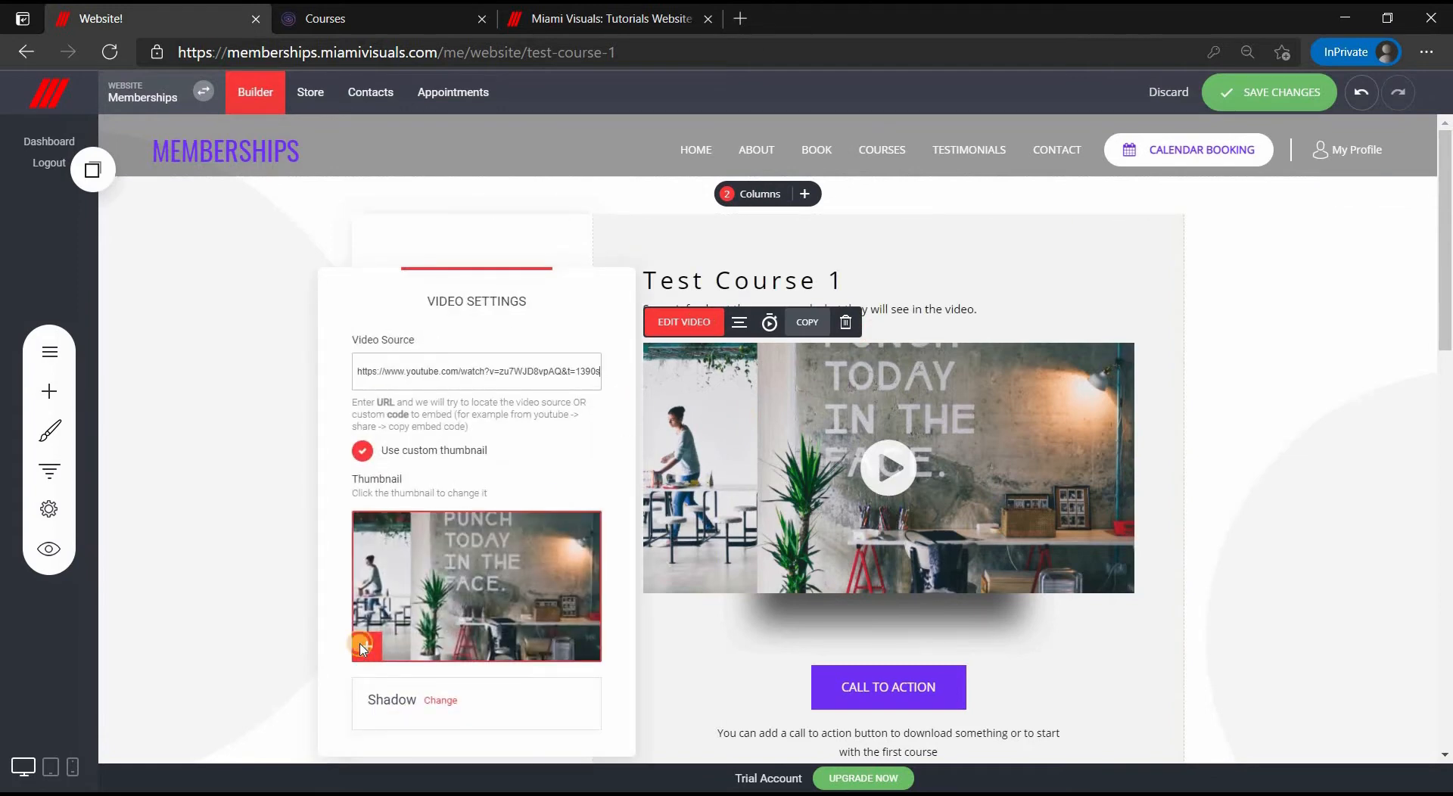
pyautogui.click(362, 648)
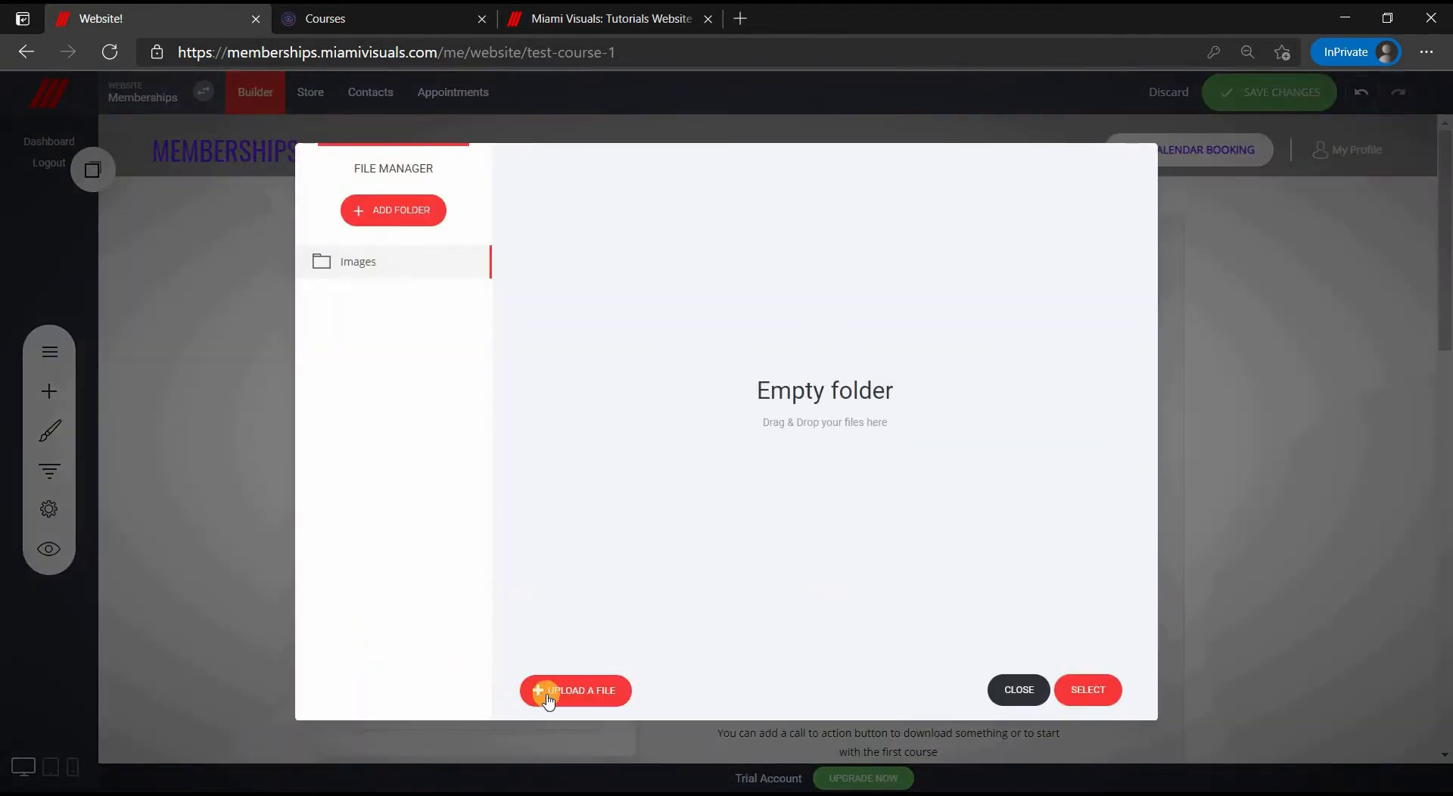
pyautogui.click(549, 691)
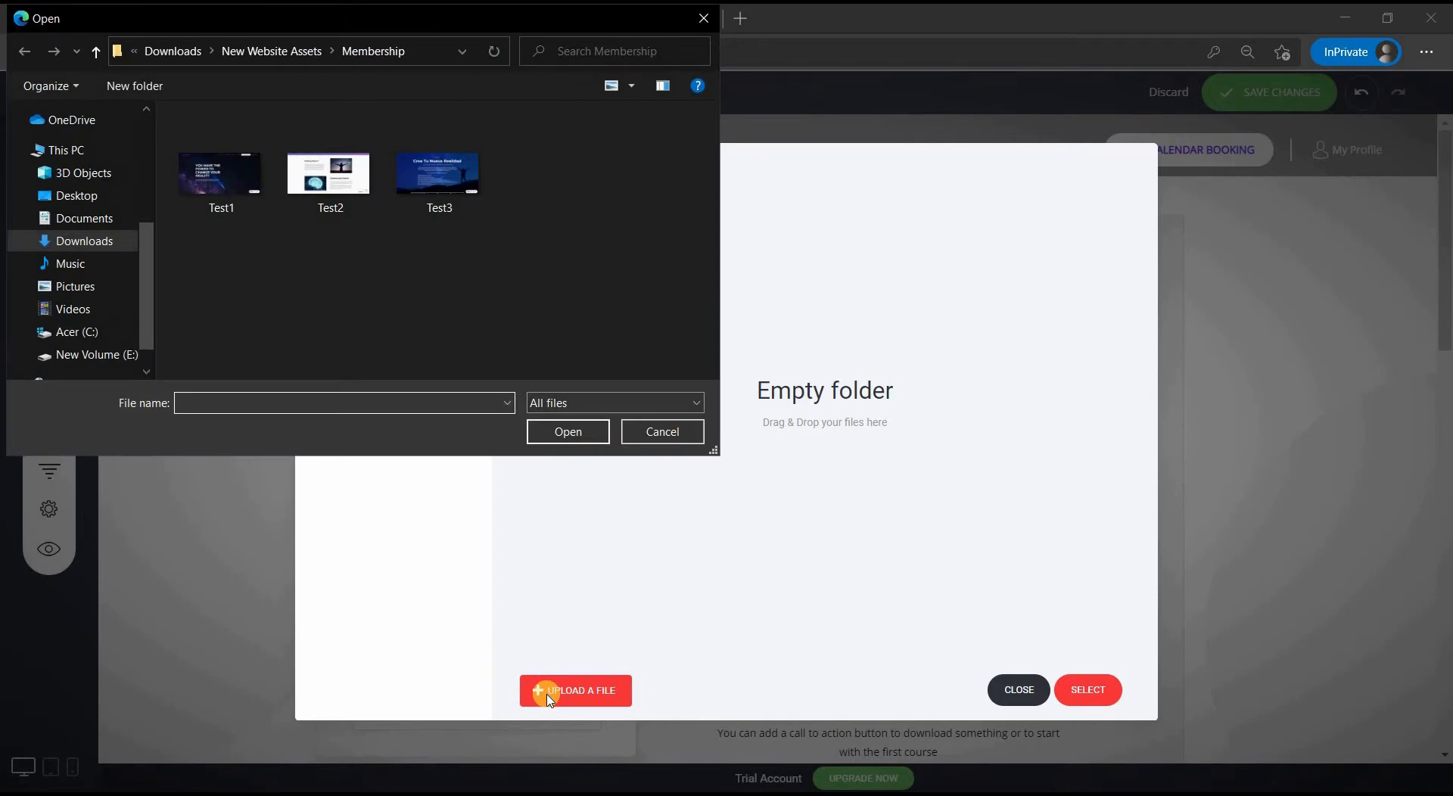
pyautogui.click(220, 189)
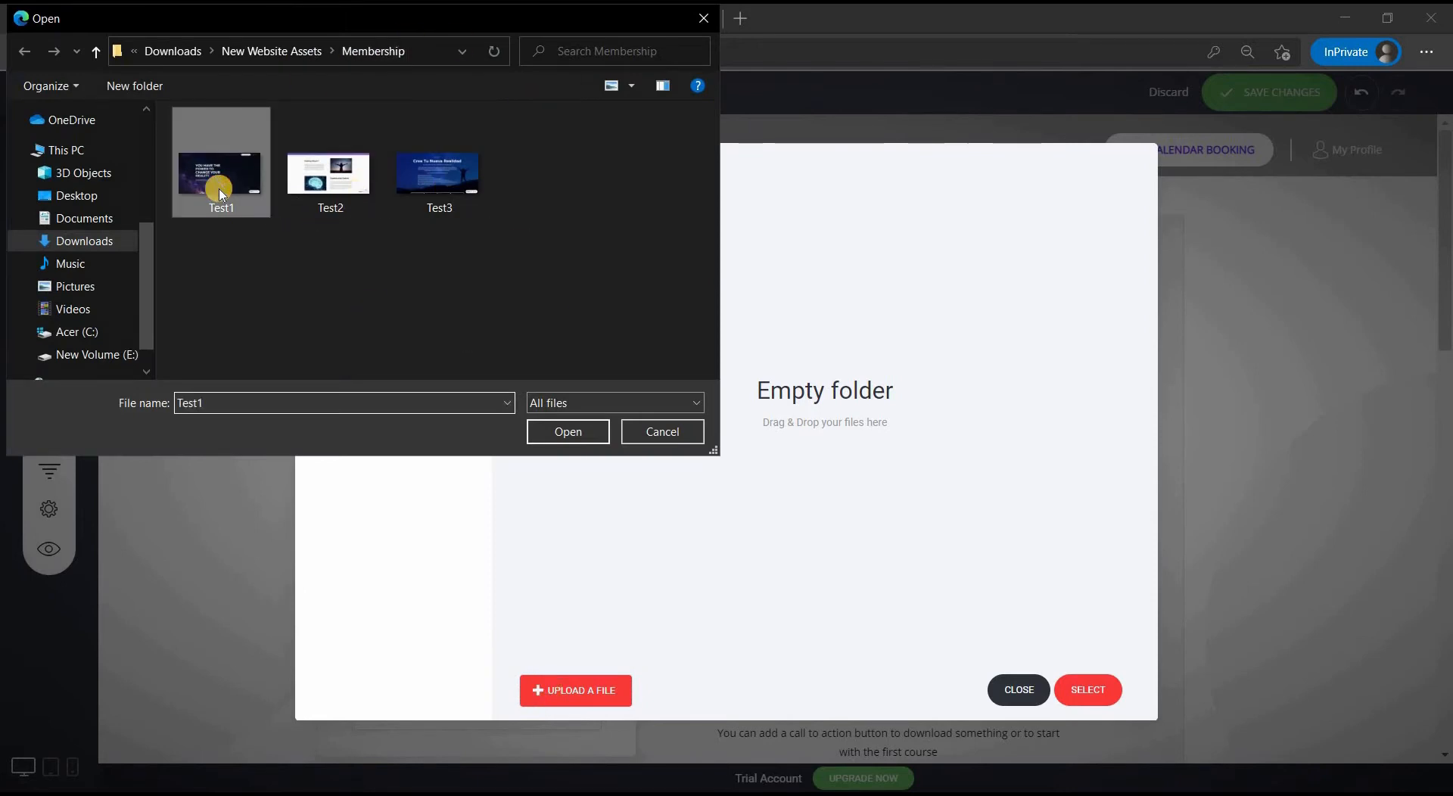
pyautogui.click(540, 434)
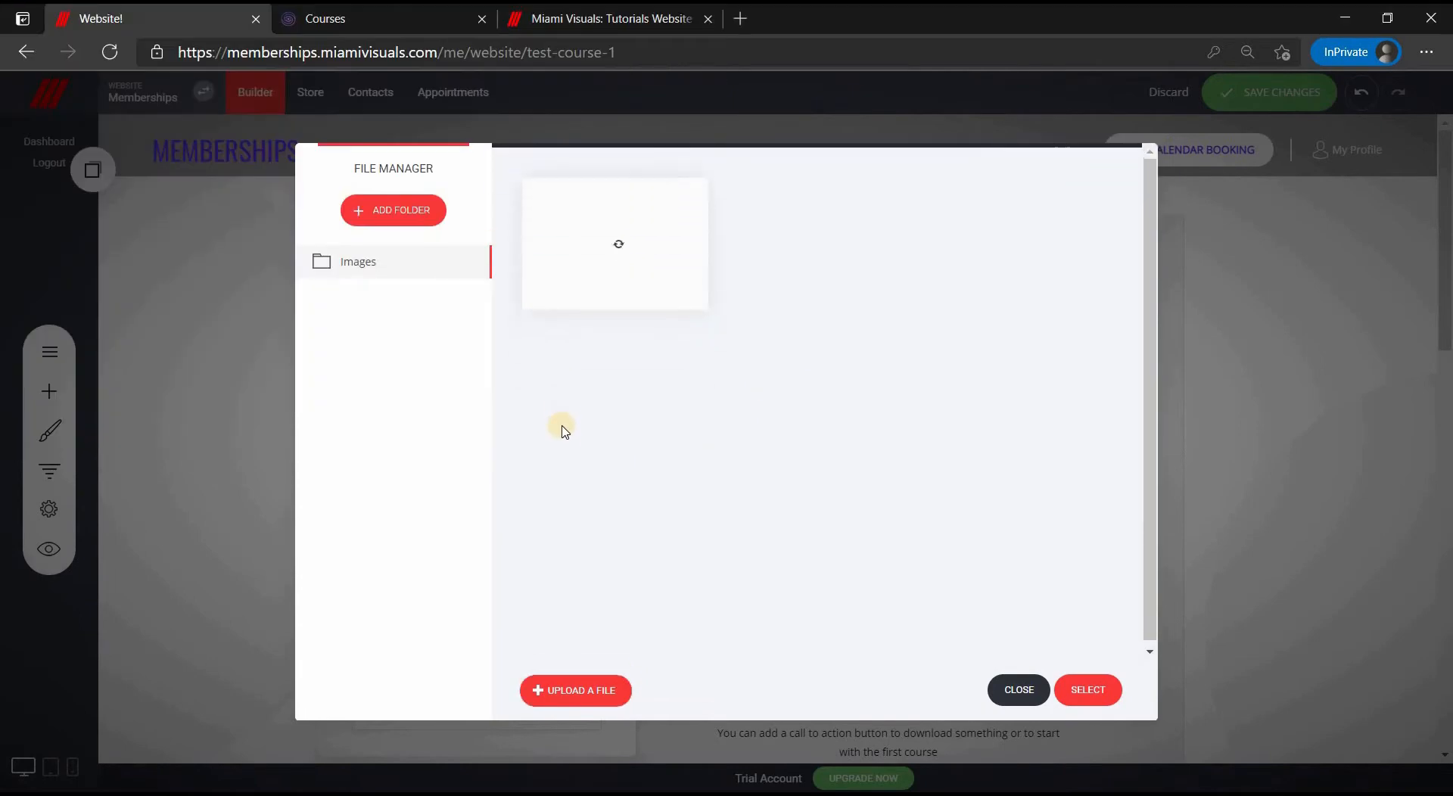
pyautogui.click(579, 254)
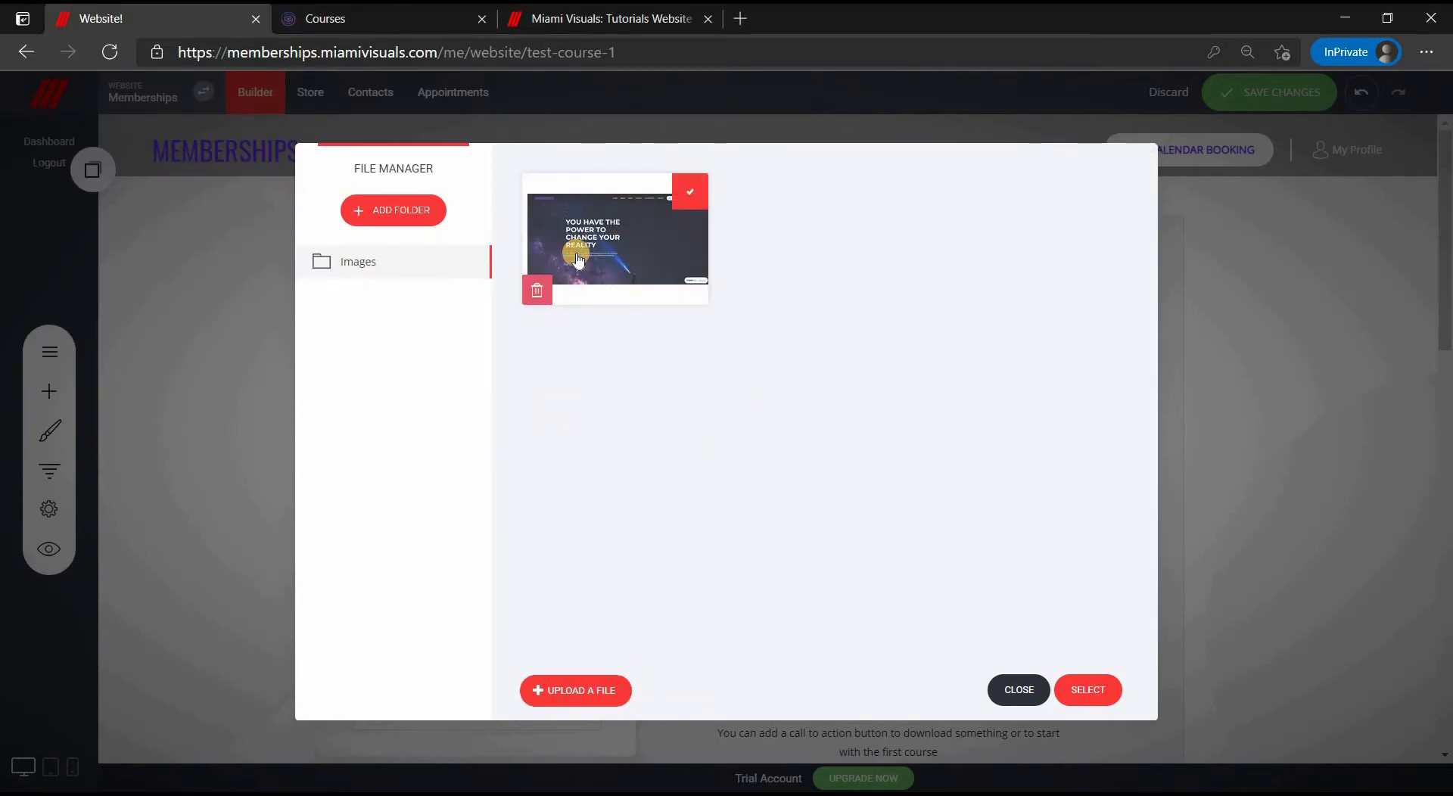
pyautogui.click(1097, 687)
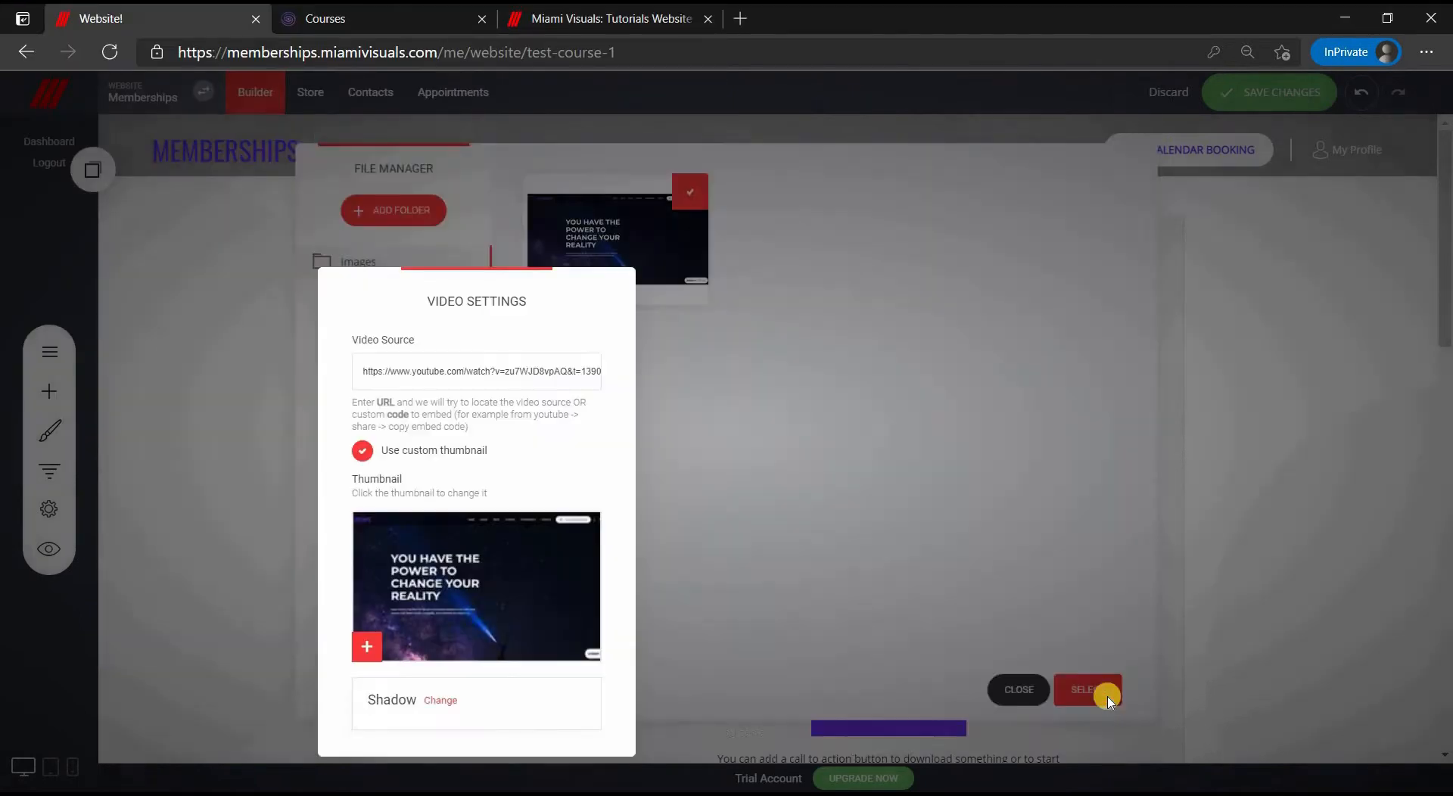
pyautogui.click(1126, 626)
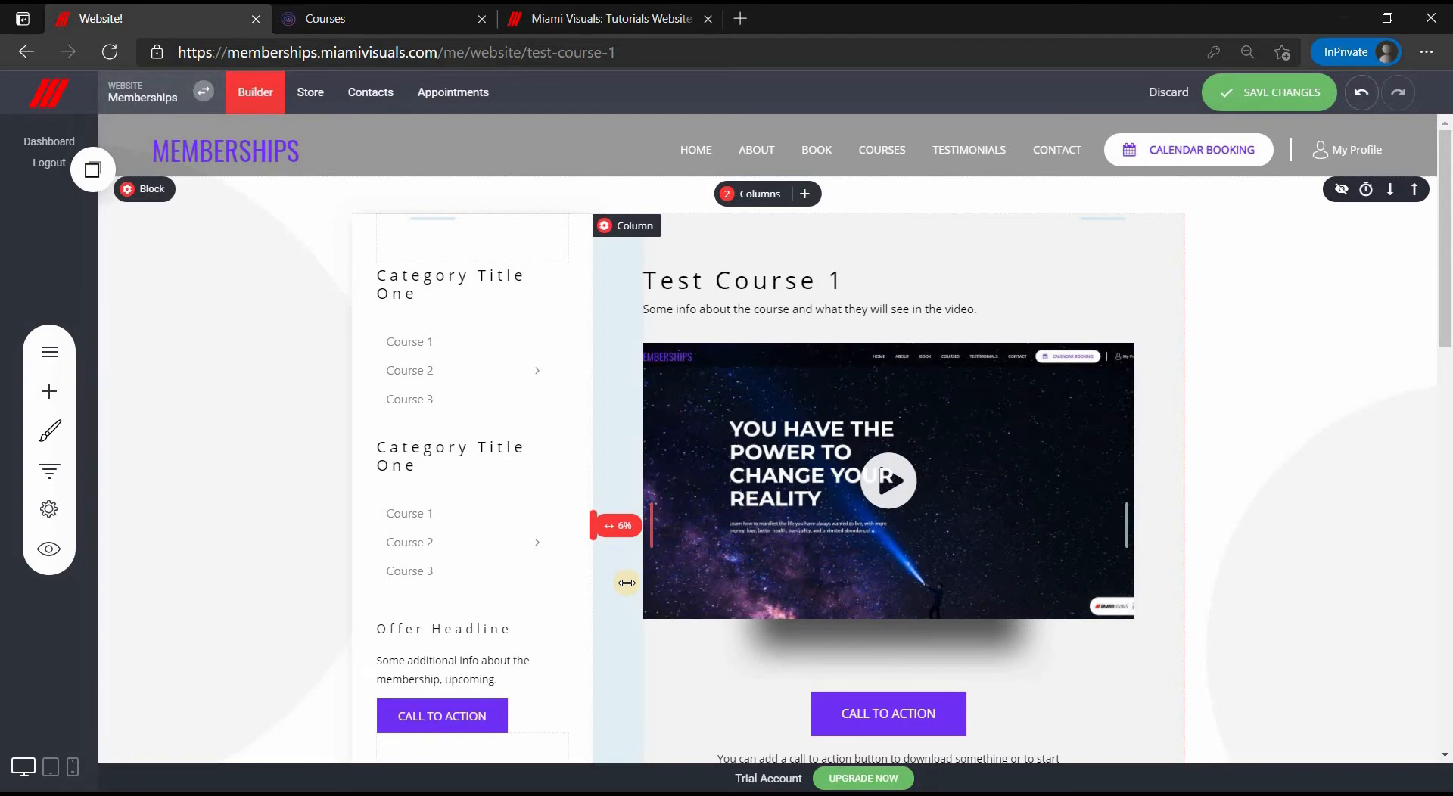
# Give the column containing the course video an outer shadow and save the page changes
pyautogui.click(633, 227)
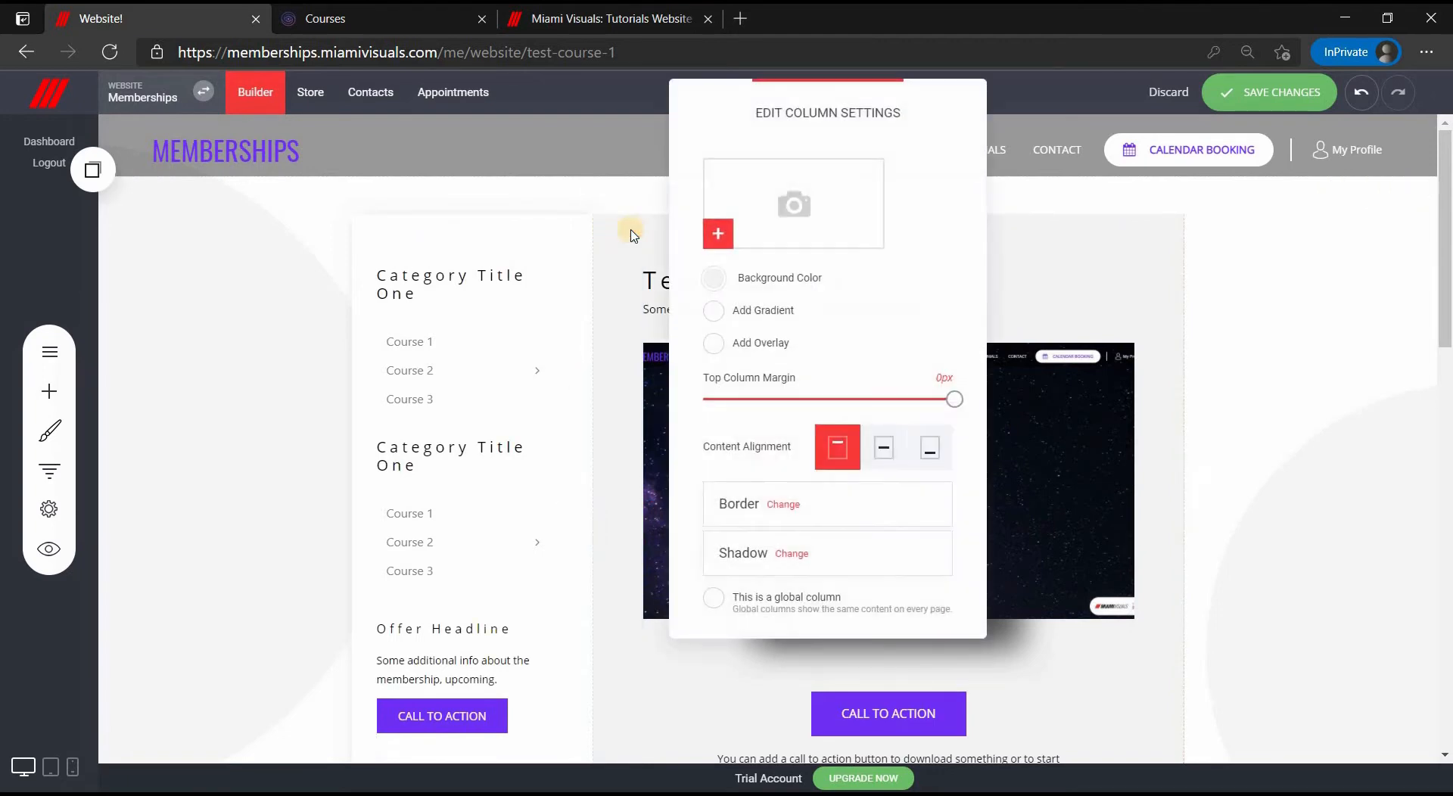
pyautogui.click(803, 557)
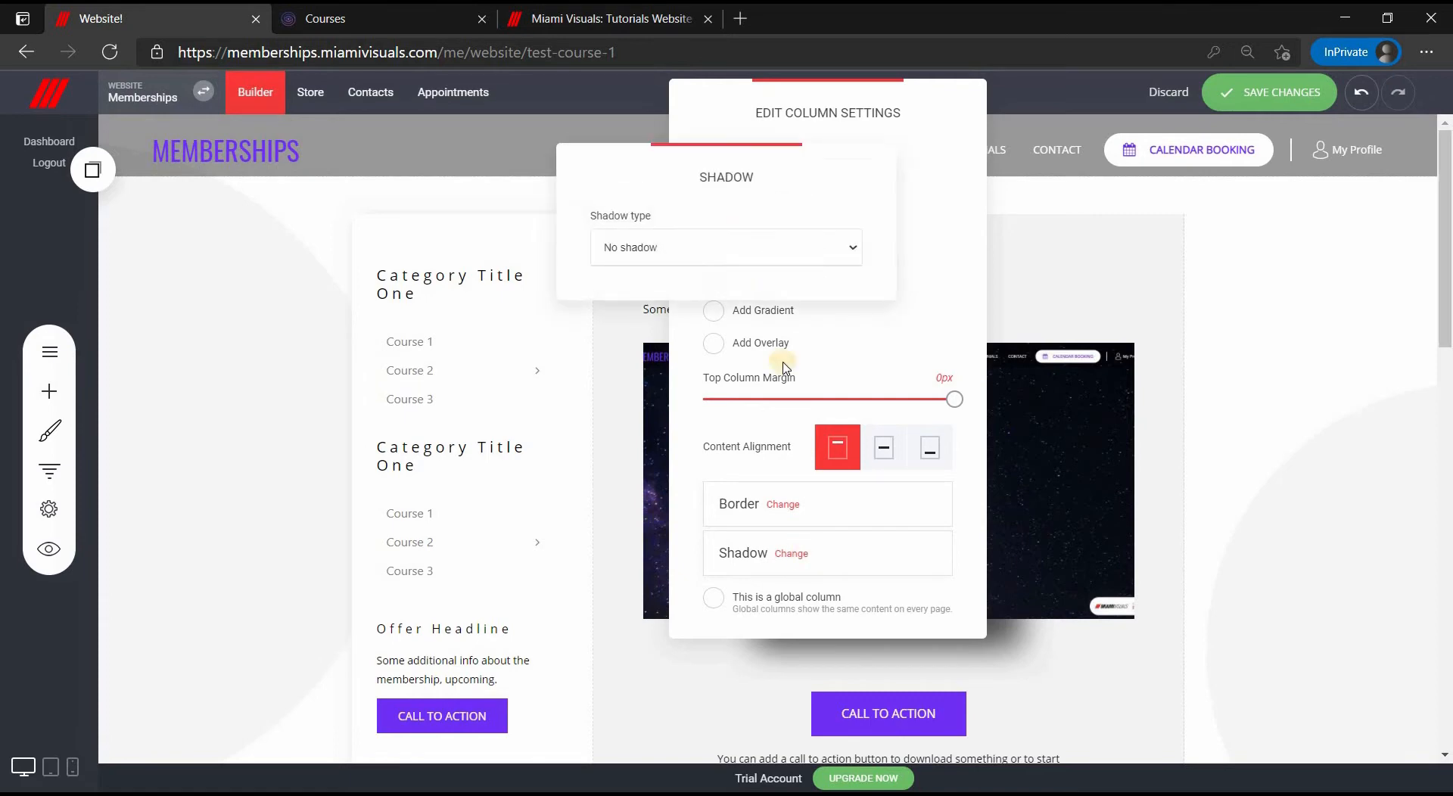
pyautogui.click(738, 248)
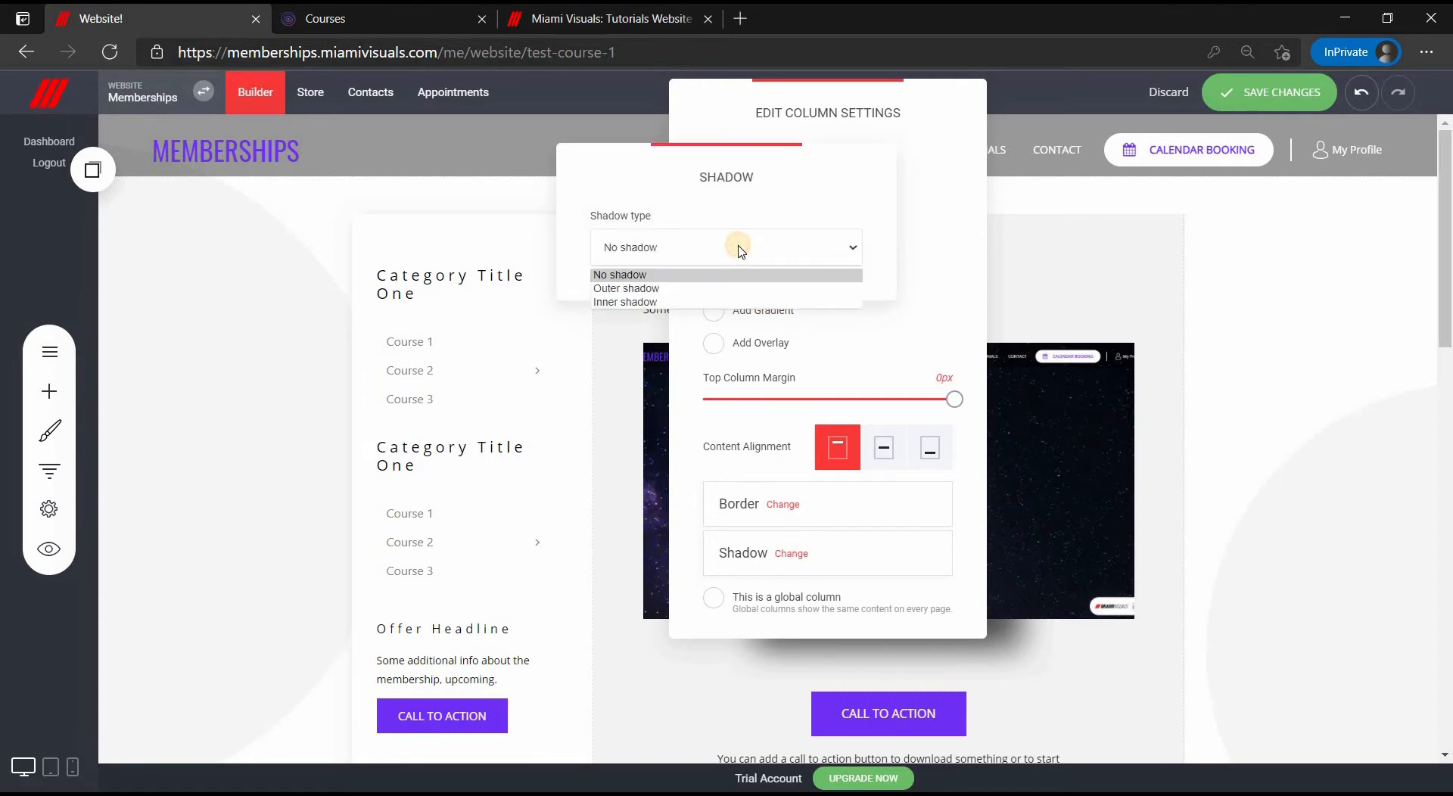
pyautogui.click(731, 289)
pyautogui.click(1037, 378)
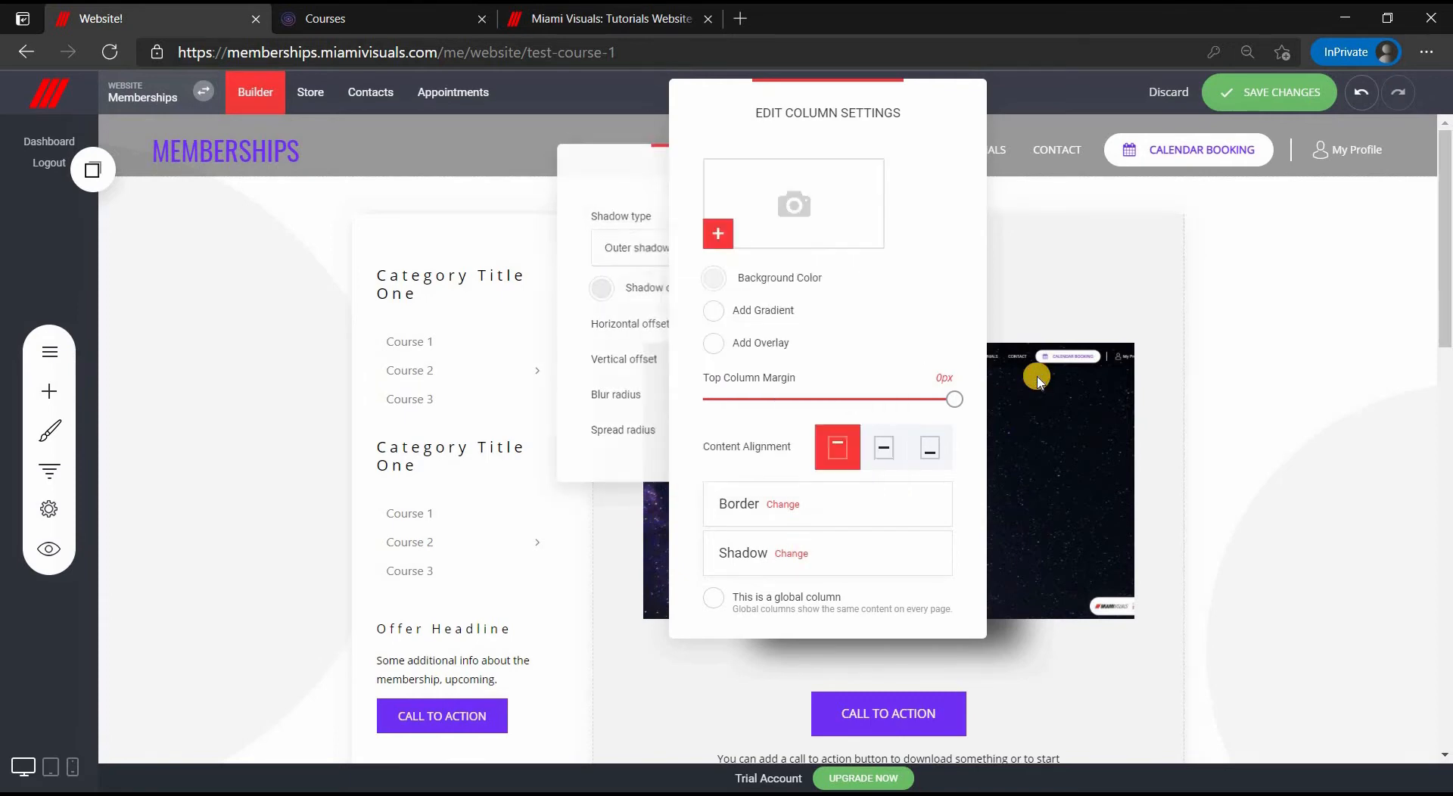
pyautogui.click(1038, 378)
pyautogui.click(1256, 95)
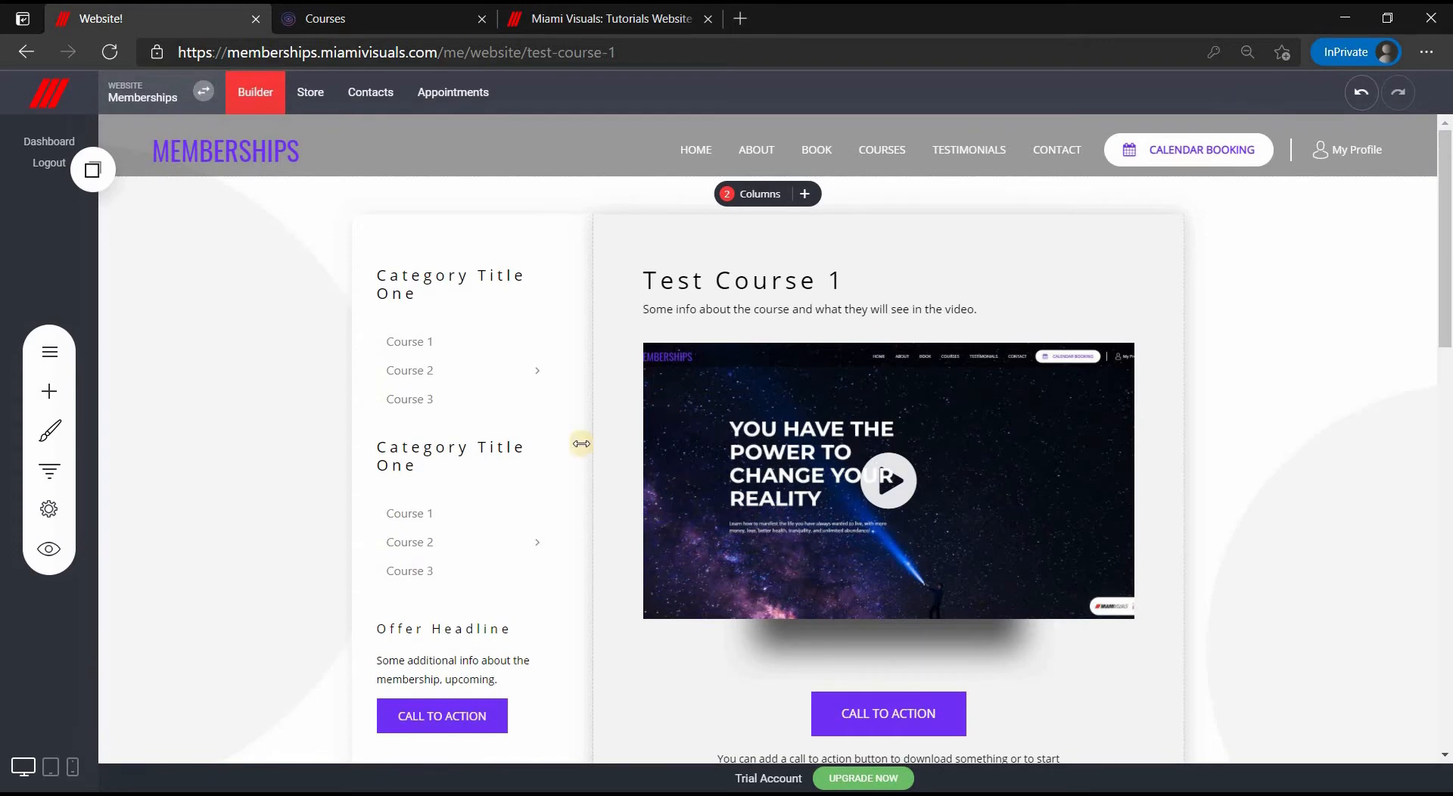
# Duplicate the Test Course 1 page and confirm the duplication
pyautogui.click(53, 352)
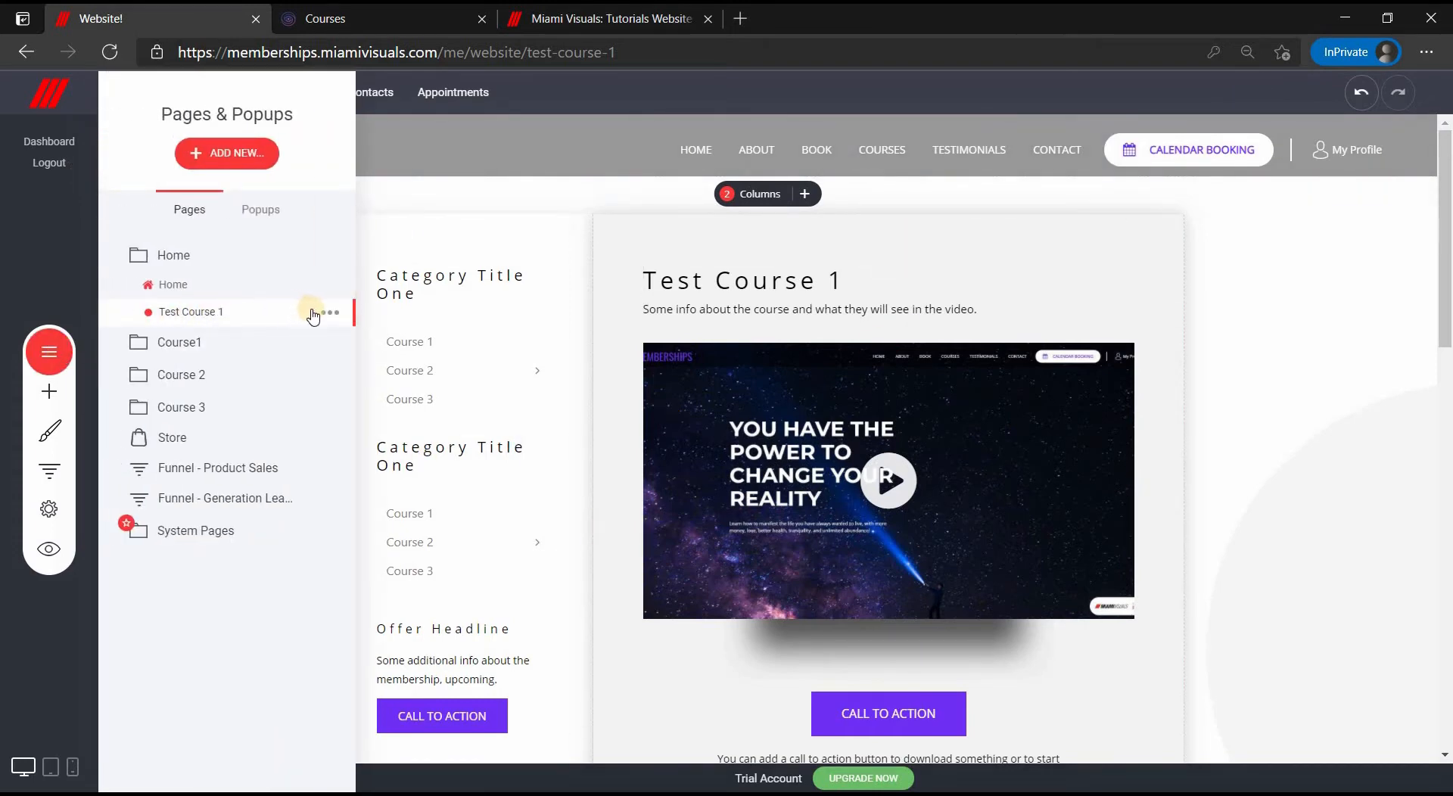
pyautogui.click(329, 313)
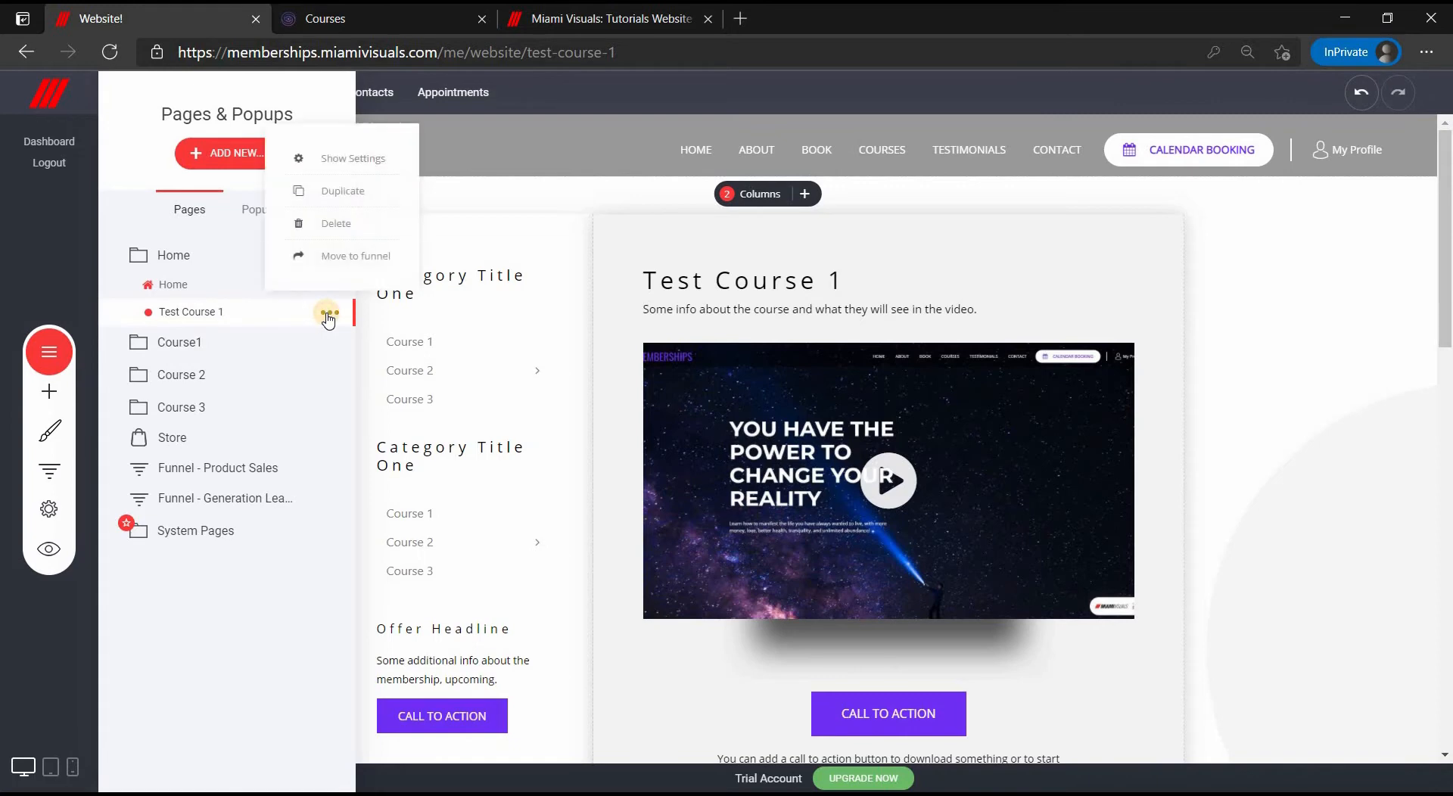
pyautogui.click(342, 193)
pyautogui.click(764, 408)
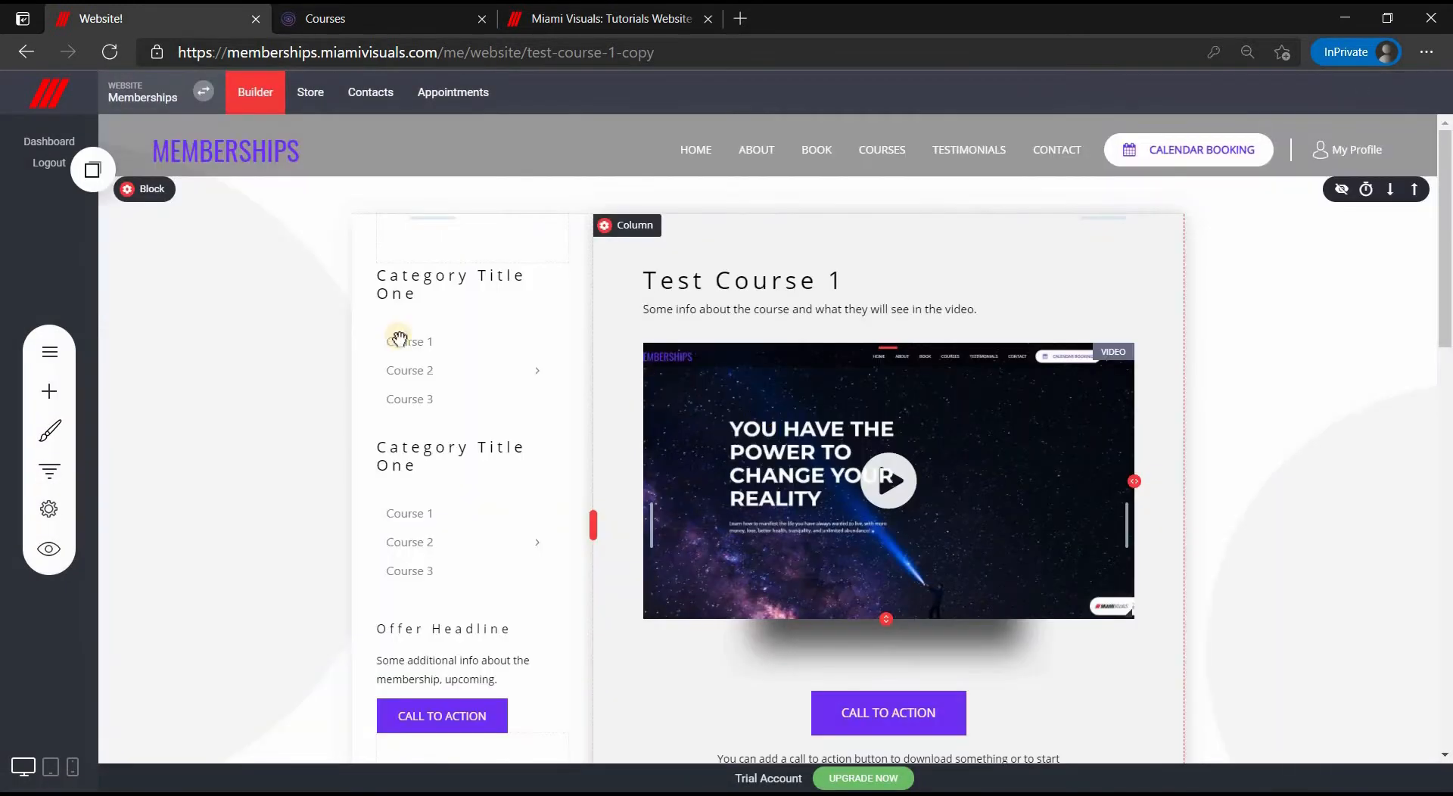
# Rename the duplicated page to Test Course 2, use the same text for its page URL, and save the page settings
pyautogui.click(49, 351)
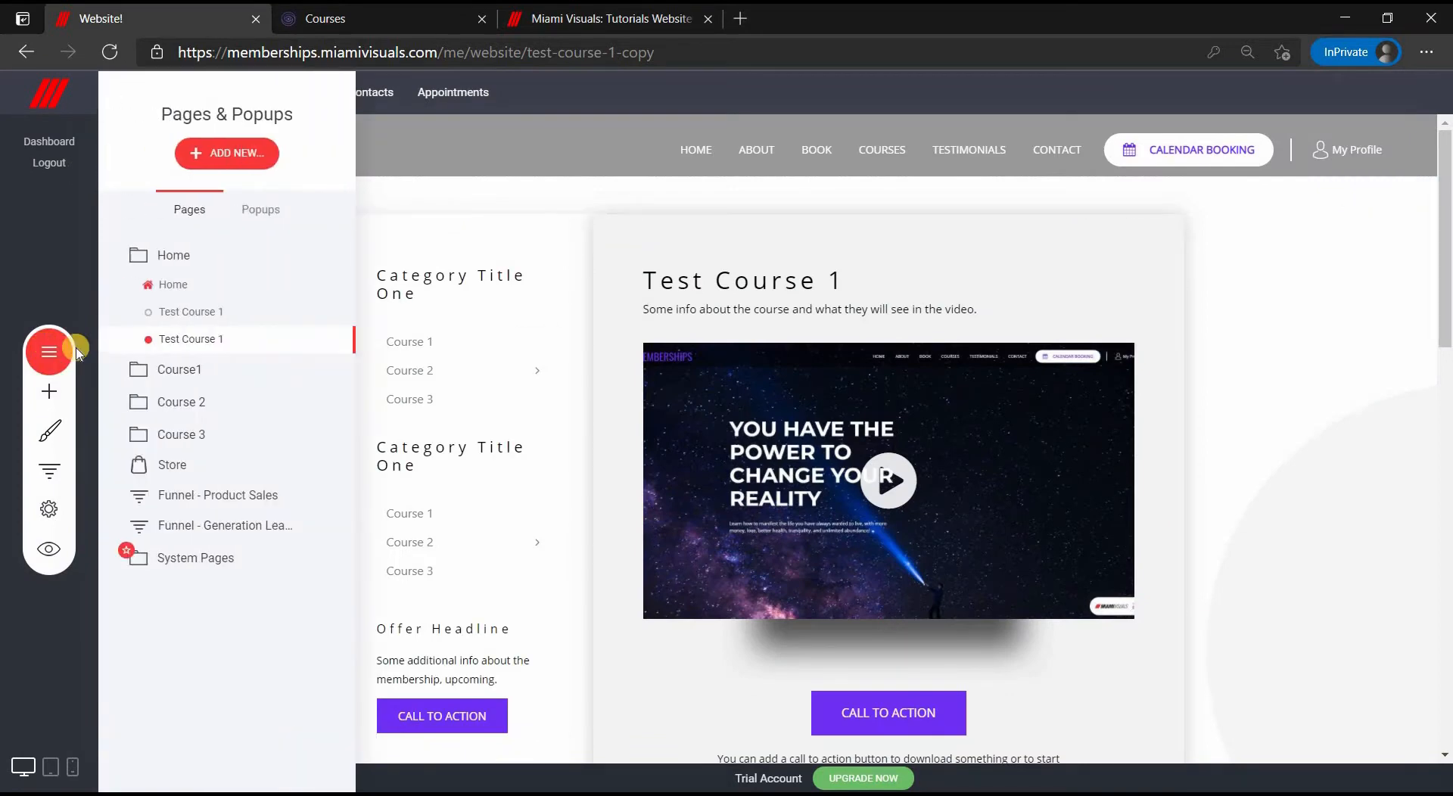
pyautogui.click(333, 341)
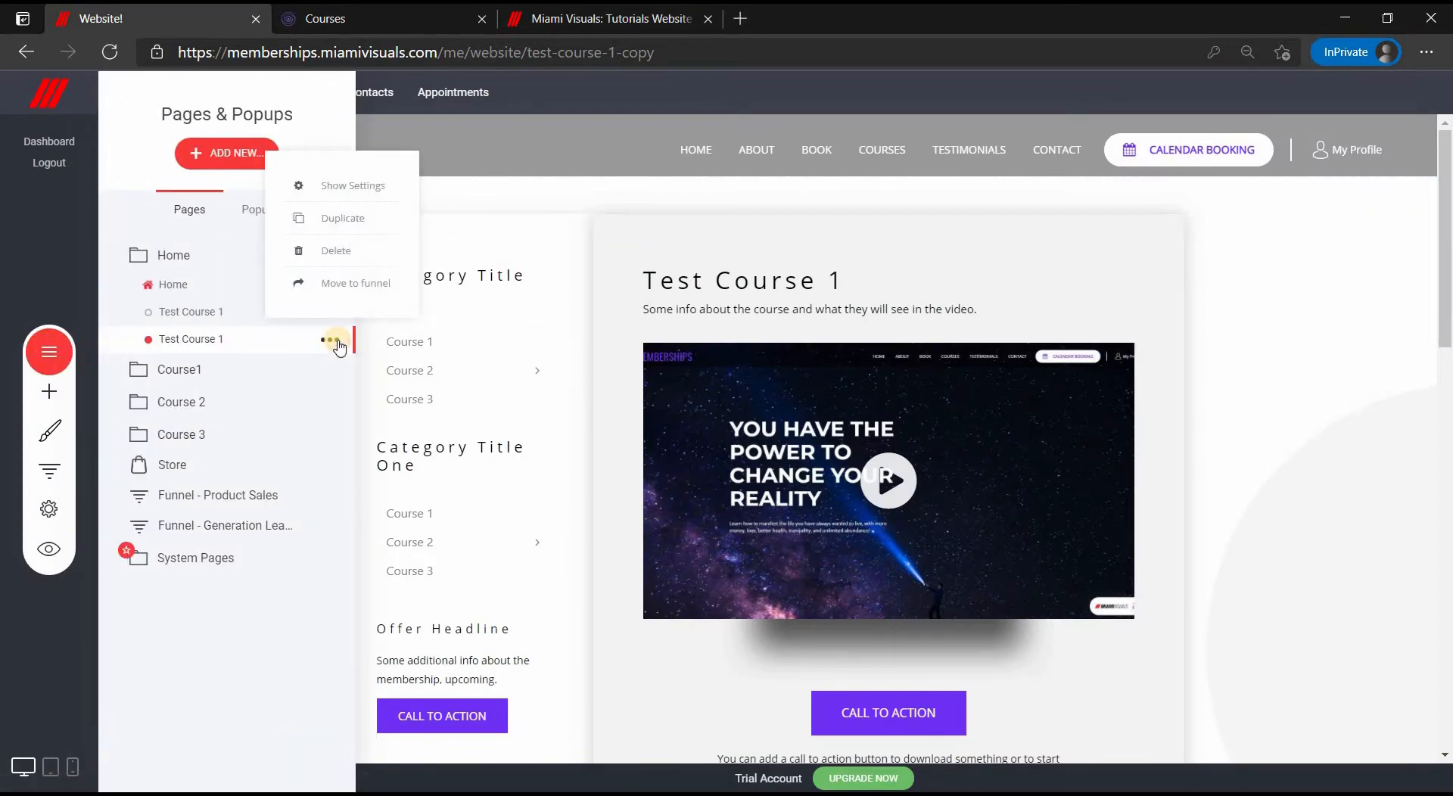
pyautogui.click(346, 188)
pyautogui.click(603, 308)
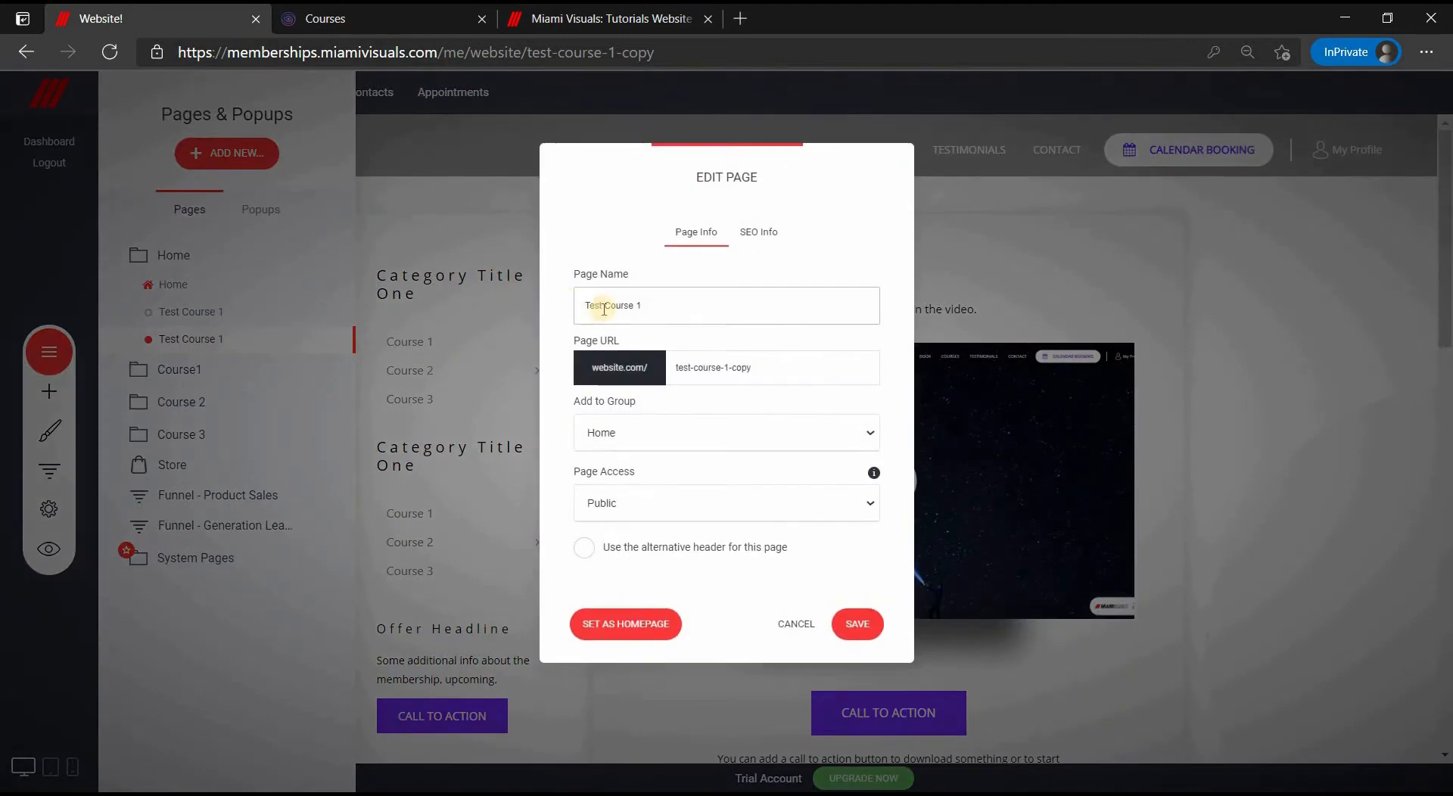
pyautogui.write('2')
pyautogui.moveTo(643, 306); pyautogui.dragTo(575, 308)
pyautogui.hotkey('ctrl', 'c')
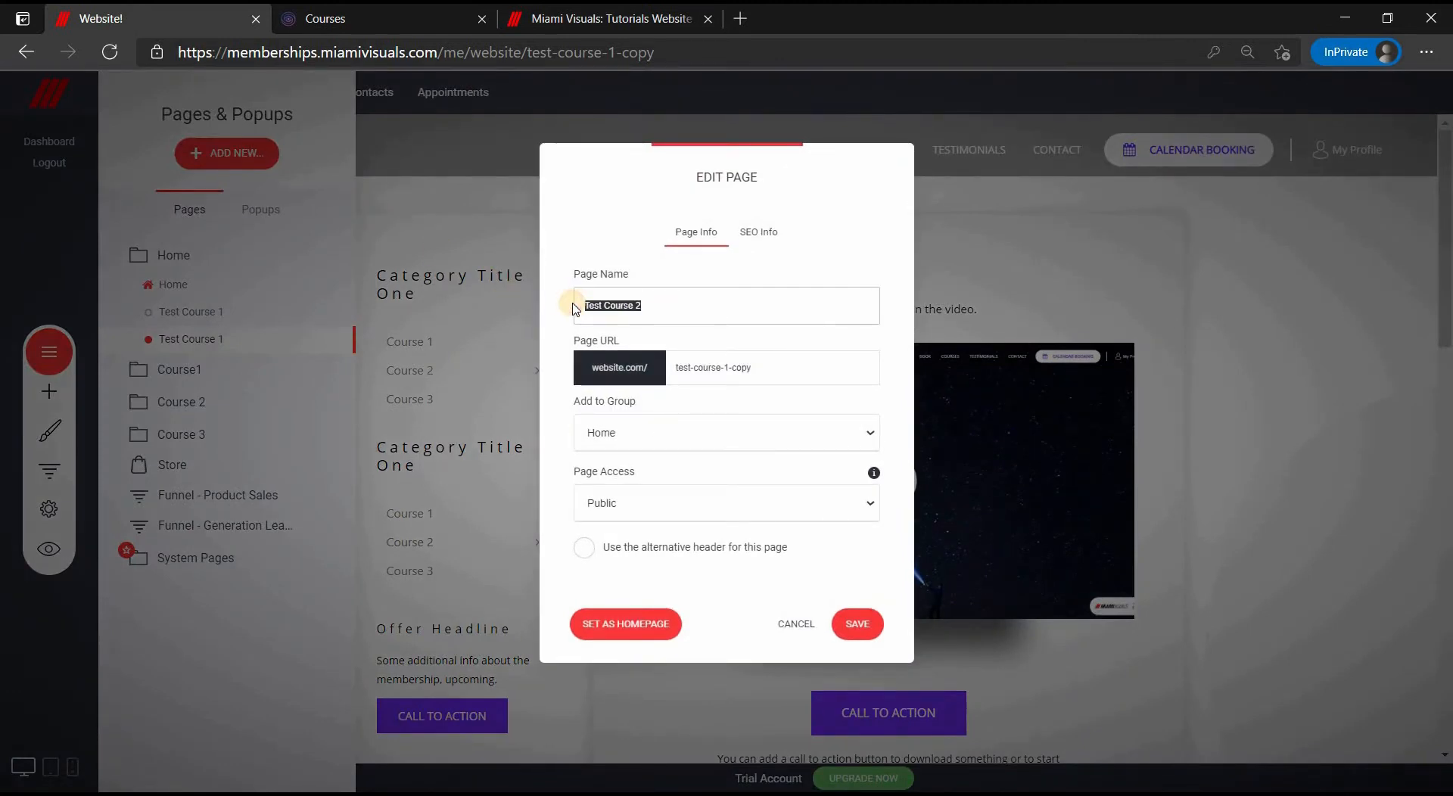
pyautogui.moveTo(772, 366); pyautogui.dragTo(637, 390)
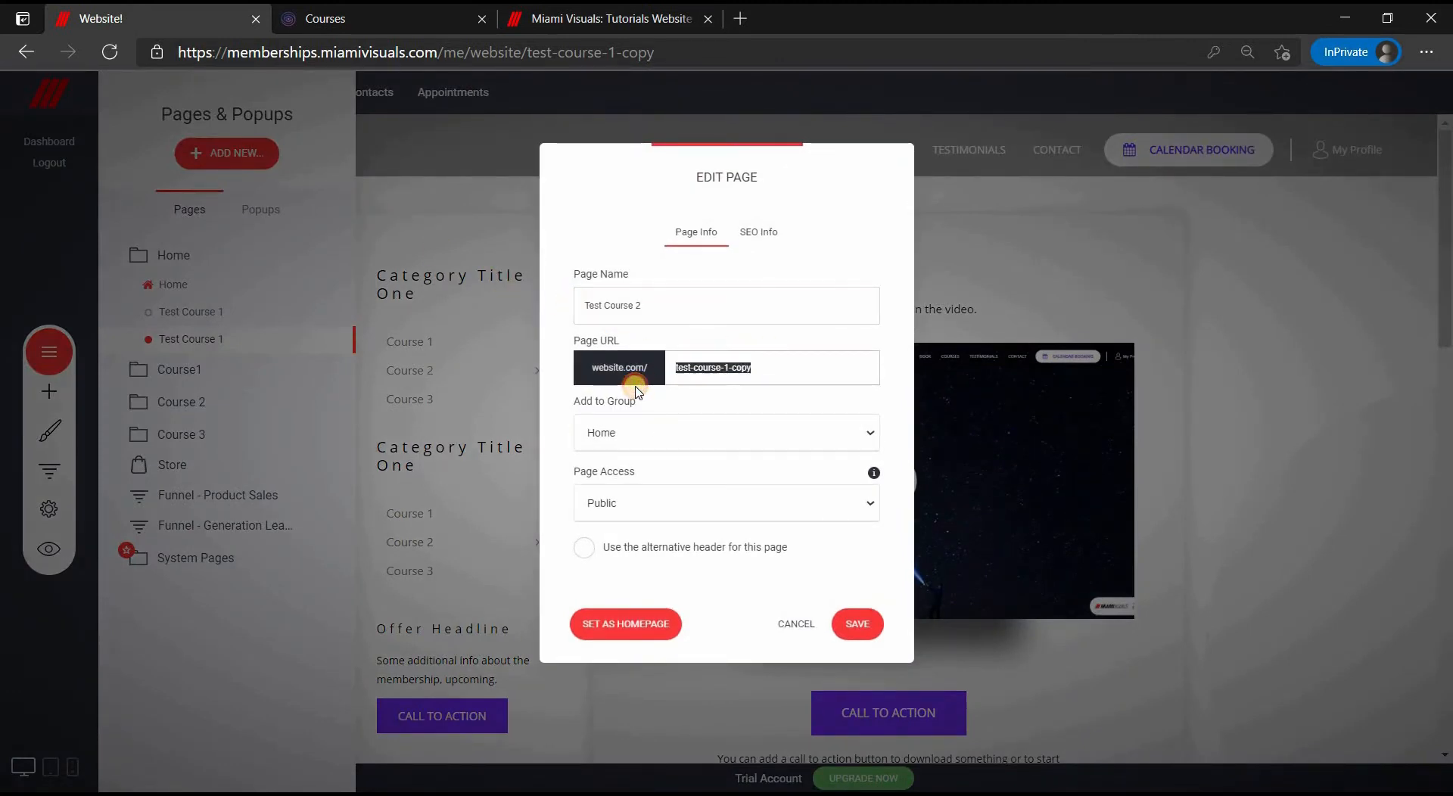
pyautogui.hotkey('ctrl', 'v')
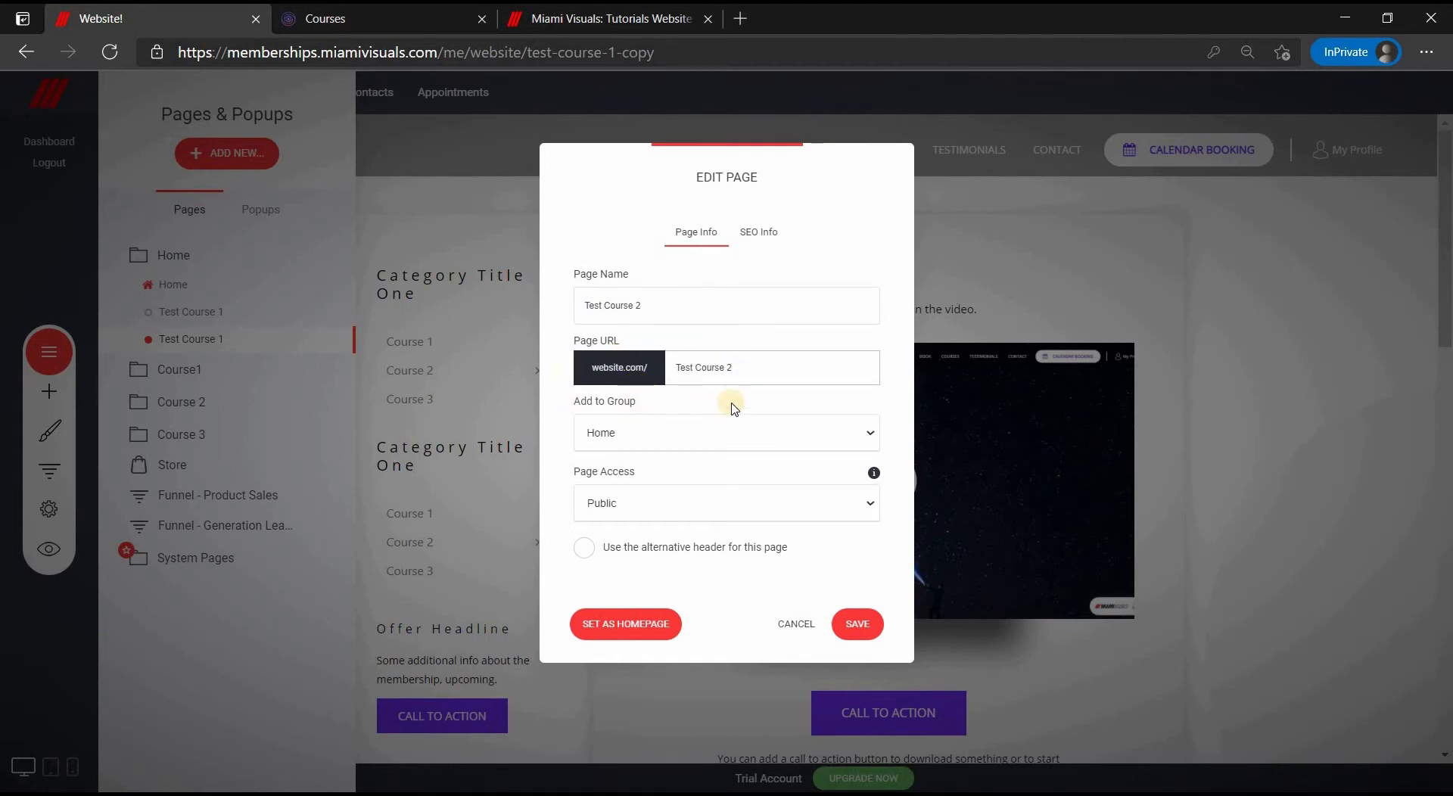
pyautogui.click(857, 624)
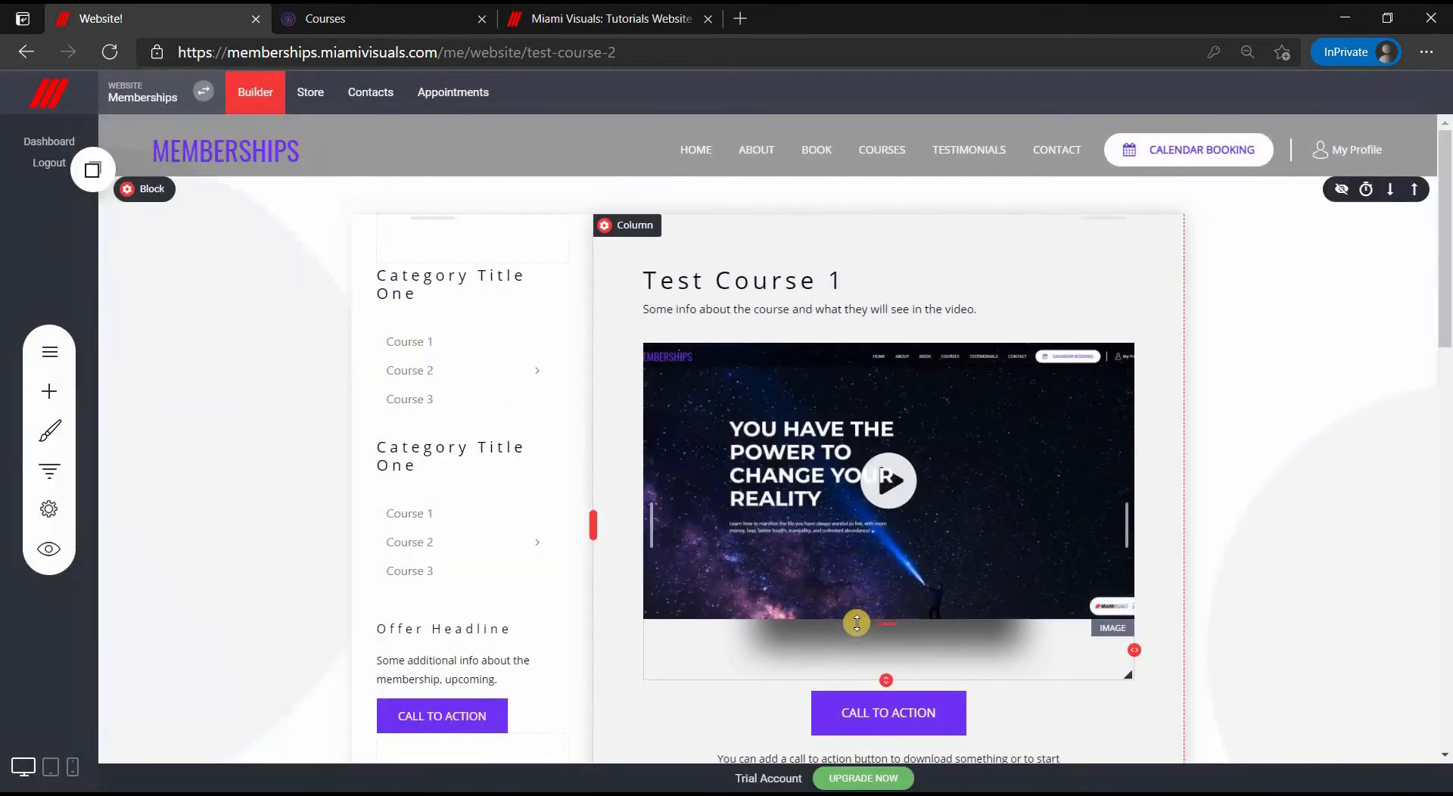
# Change the page heading to Test Course 2 and the video thumbnail to the uploaded Test2 image, saving the changes
pyautogui.click(674, 316)
pyautogui.click(556, 699)
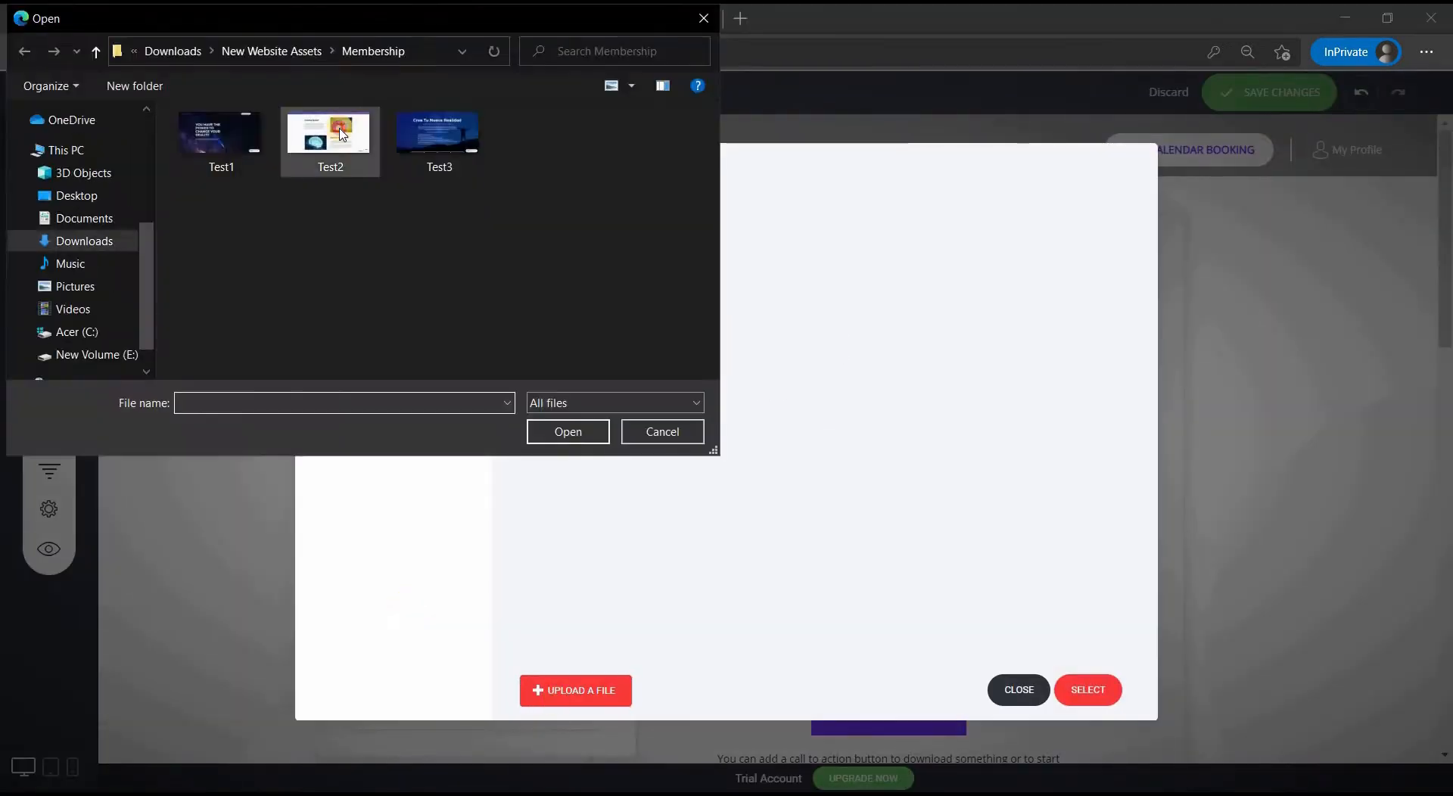
pyautogui.doubleClick(328, 140)
pyautogui.click(538, 287)
pyautogui.click(1072, 685)
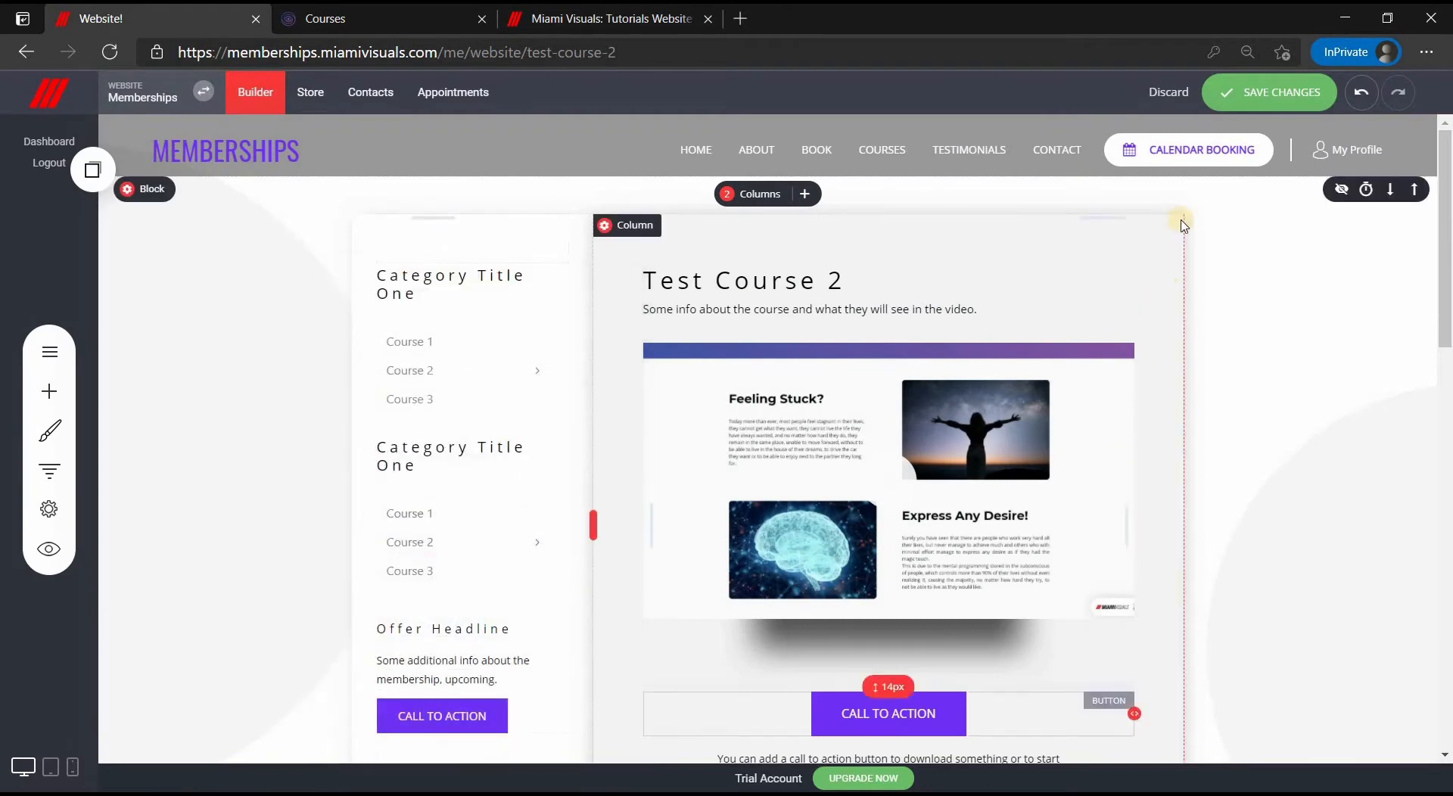
pyautogui.click(1250, 96)
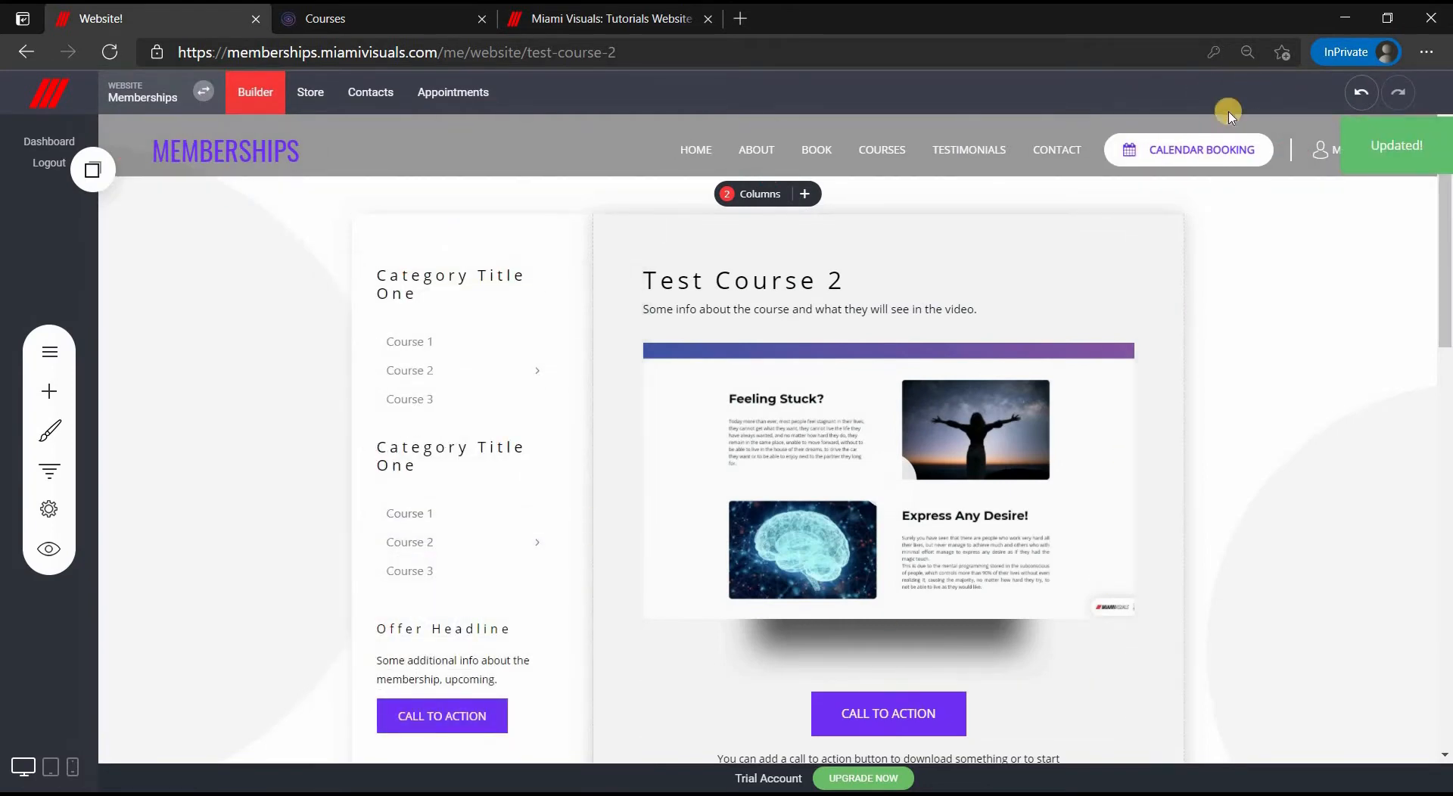
# Duplicate the Test Course 2 page and confirm the duplication
pyautogui.click(50, 352)
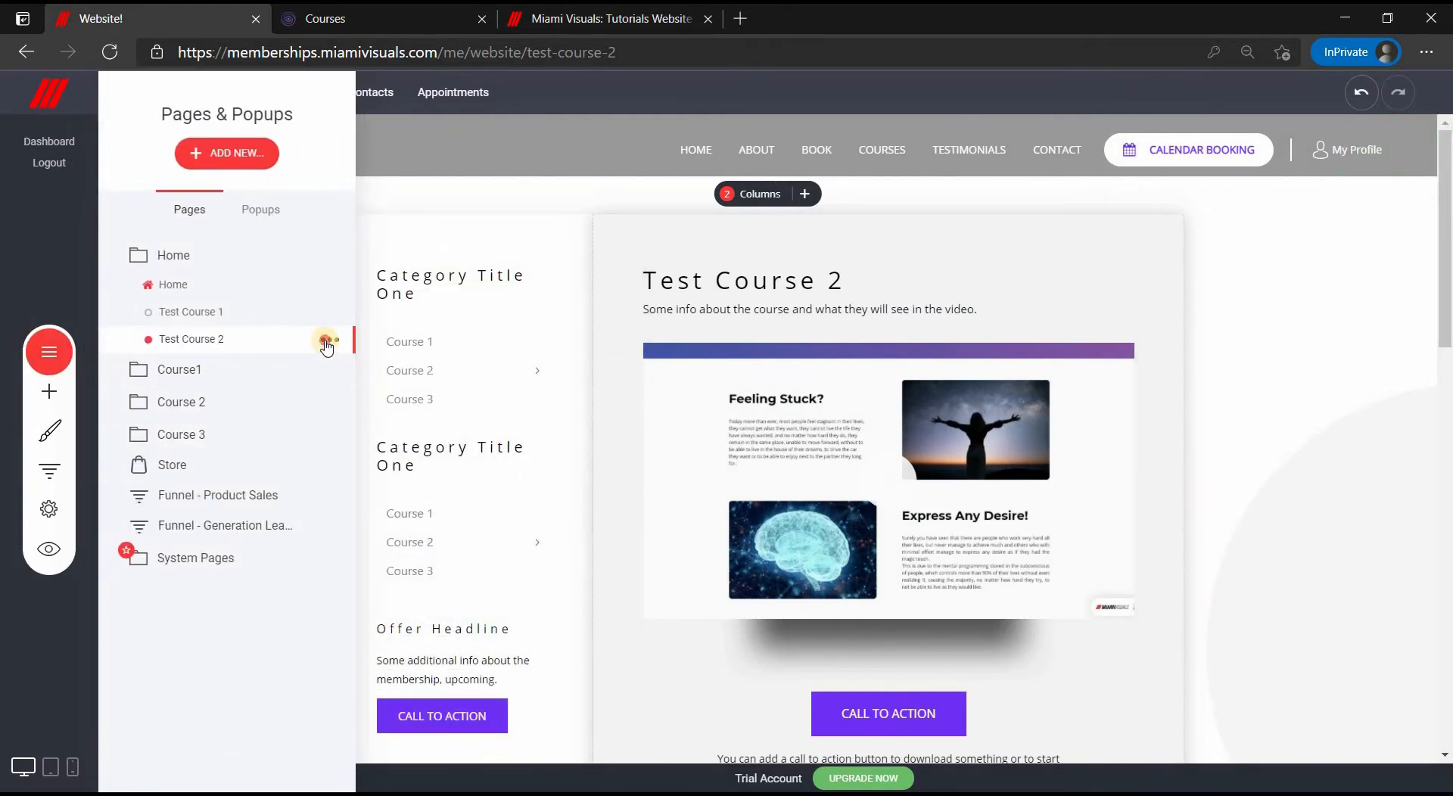
pyautogui.click(324, 342)
pyautogui.click(393, 310)
pyautogui.click(735, 424)
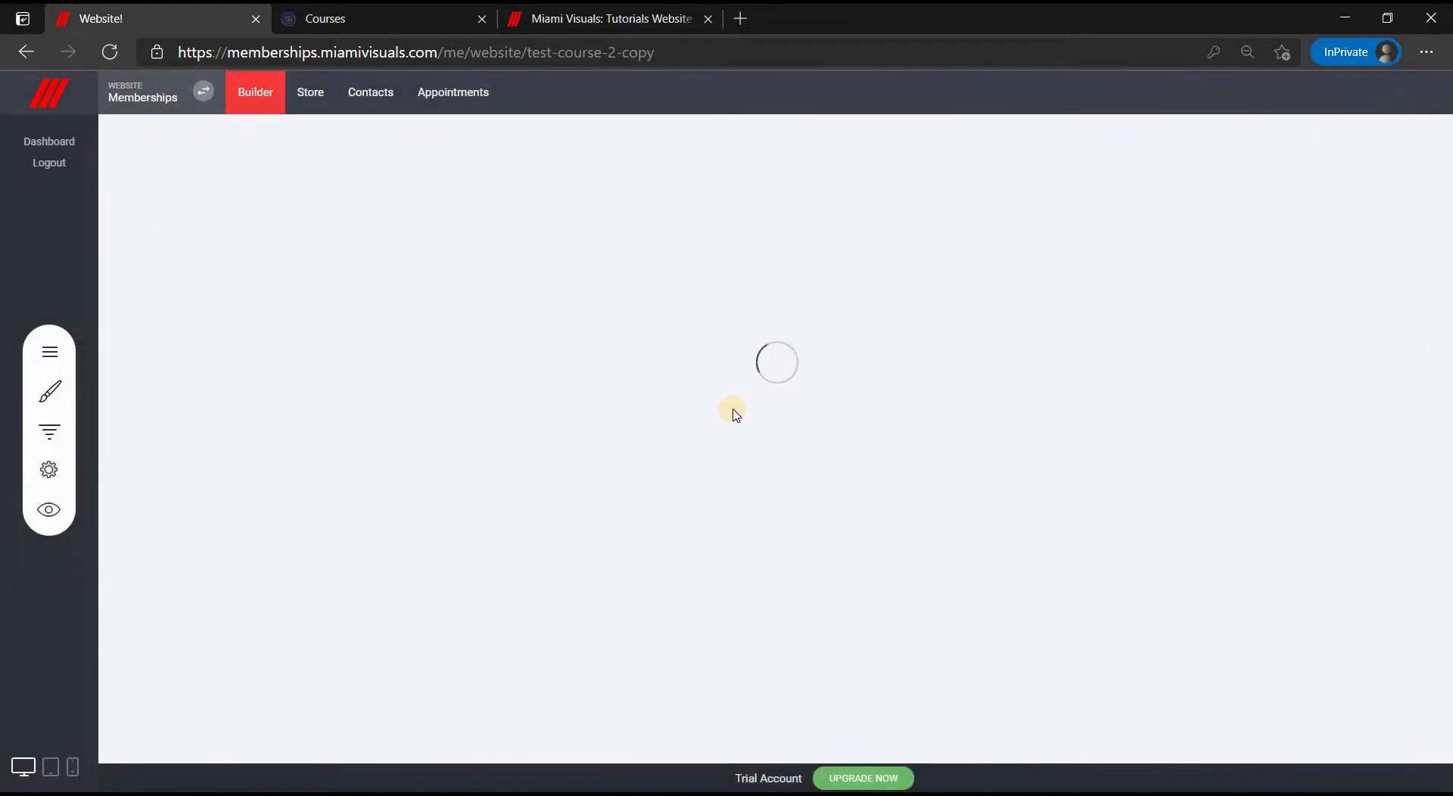
# Set the new copy's page name to Test Course 3 and its URL to test-course-3, and save the page settings
pyautogui.click(329, 367)
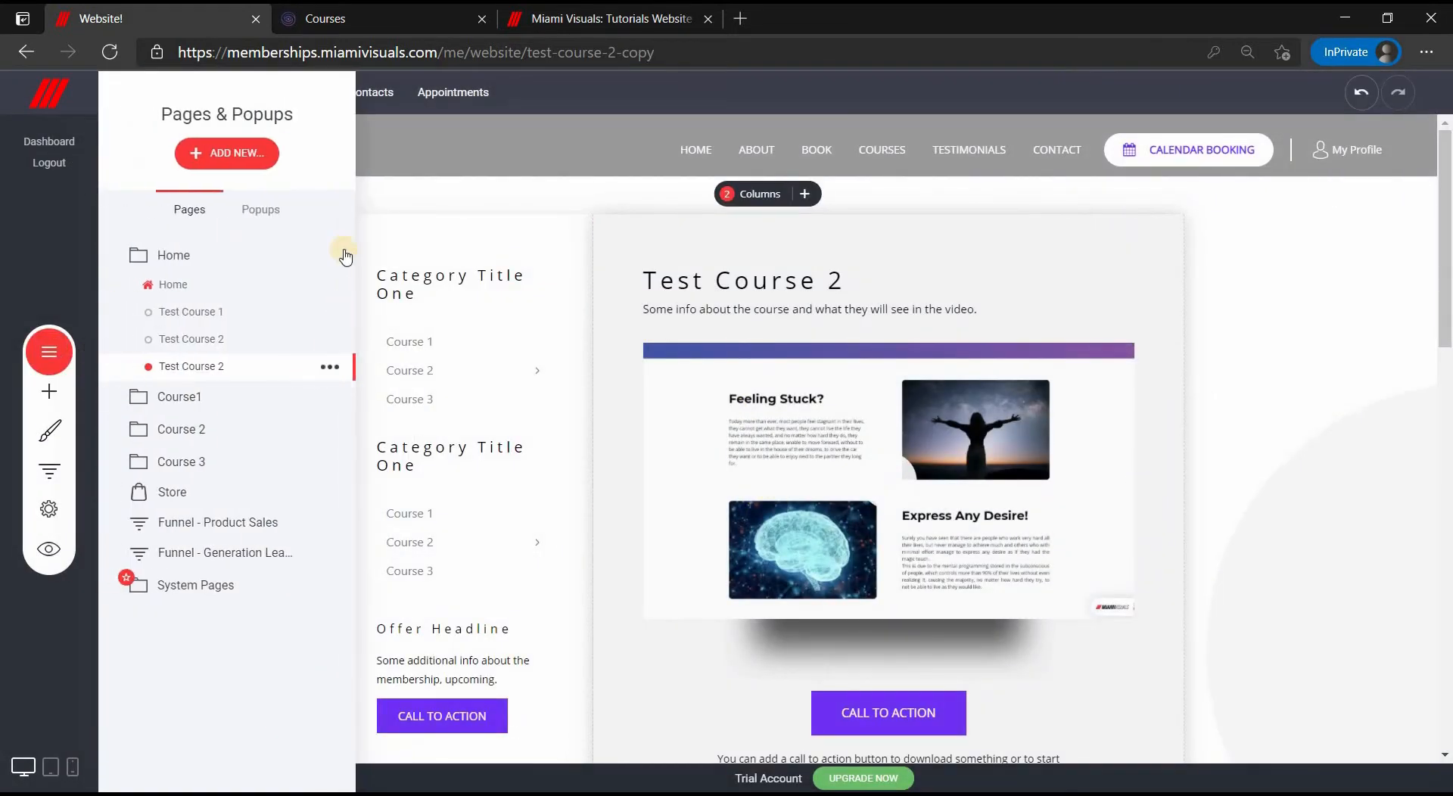
pyautogui.click(341, 214)
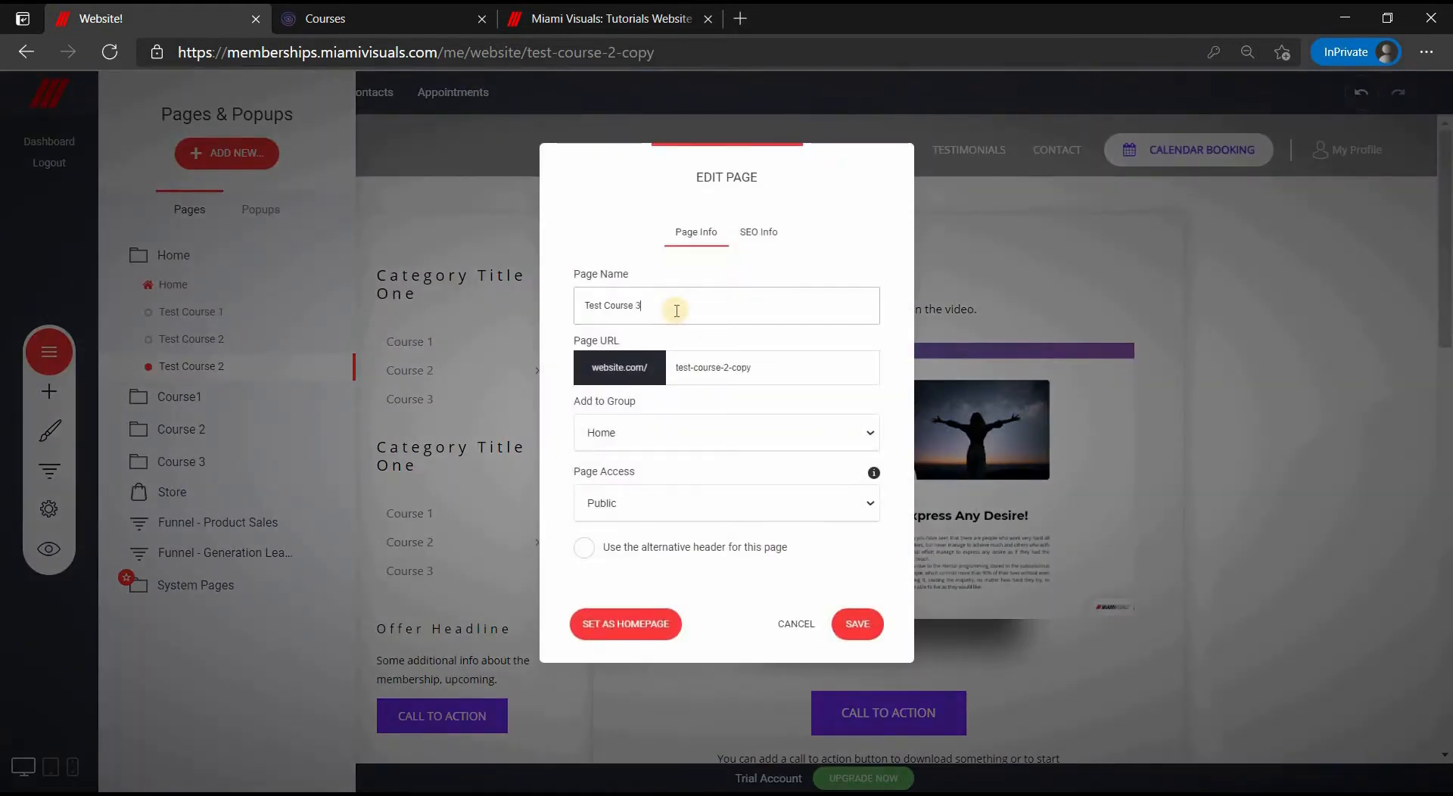
pyautogui.click(729, 367)
pyautogui.click(862, 632)
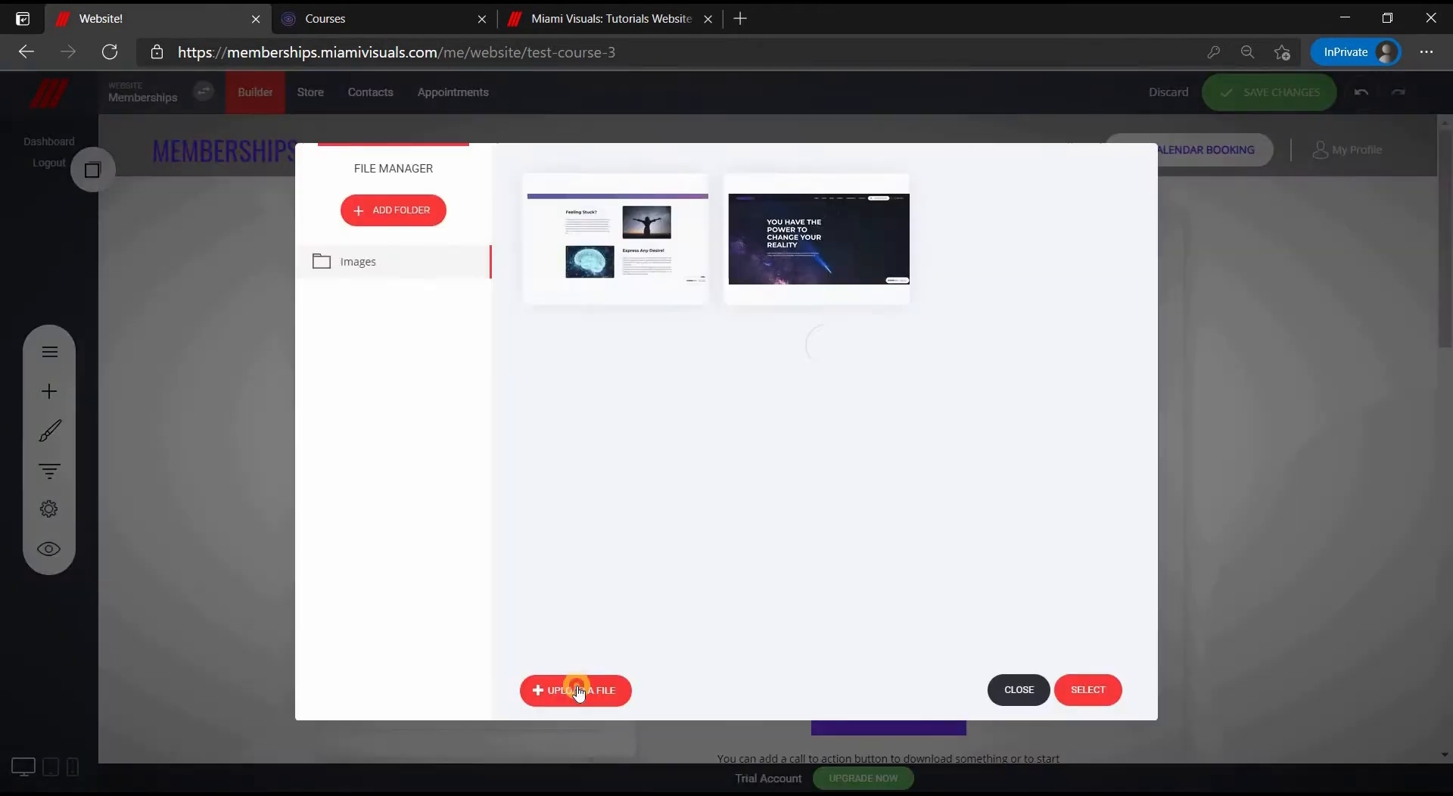
# Change the page heading to Test Course 3 and set the uploaded Test3 image as the video thumbnail
pyautogui.click(570, 687)
pyautogui.press('Return')
pyautogui.click(678, 276)
pyautogui.click(1088, 690)
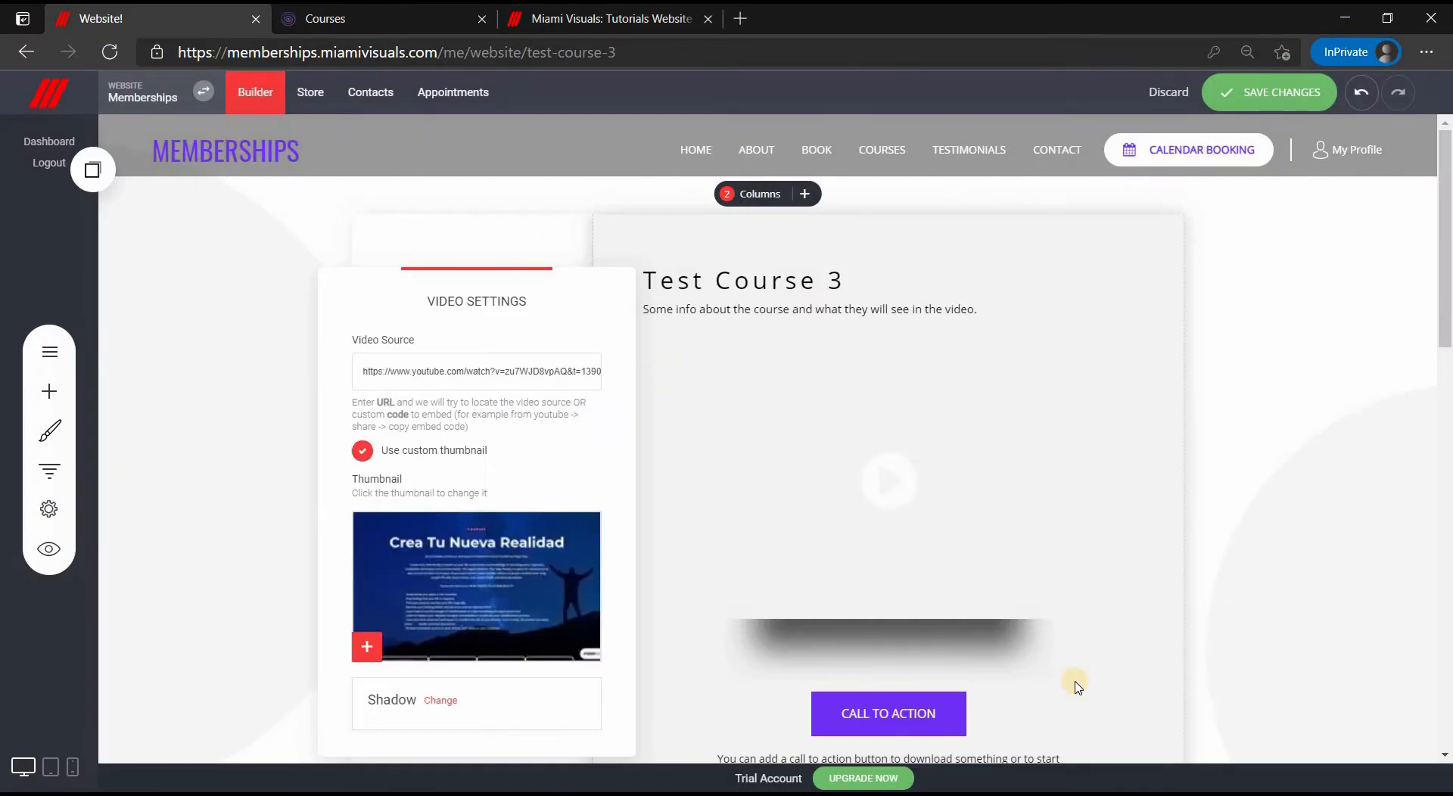
# Save the changes to the Test Course 3 page and open the Test Course 1 page for editing
pyautogui.click(1073, 678)
pyautogui.click(1248, 104)
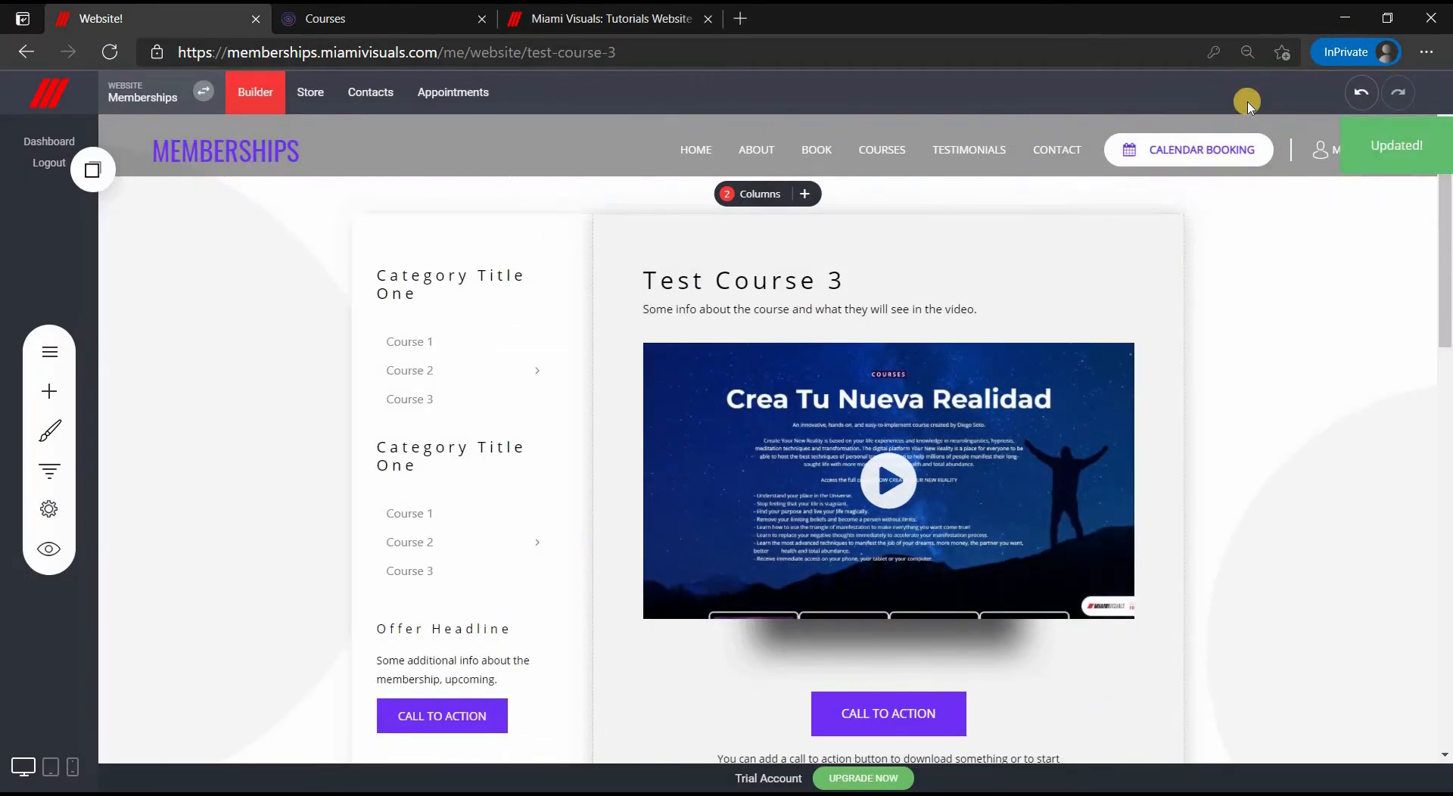
pyautogui.click(49, 351)
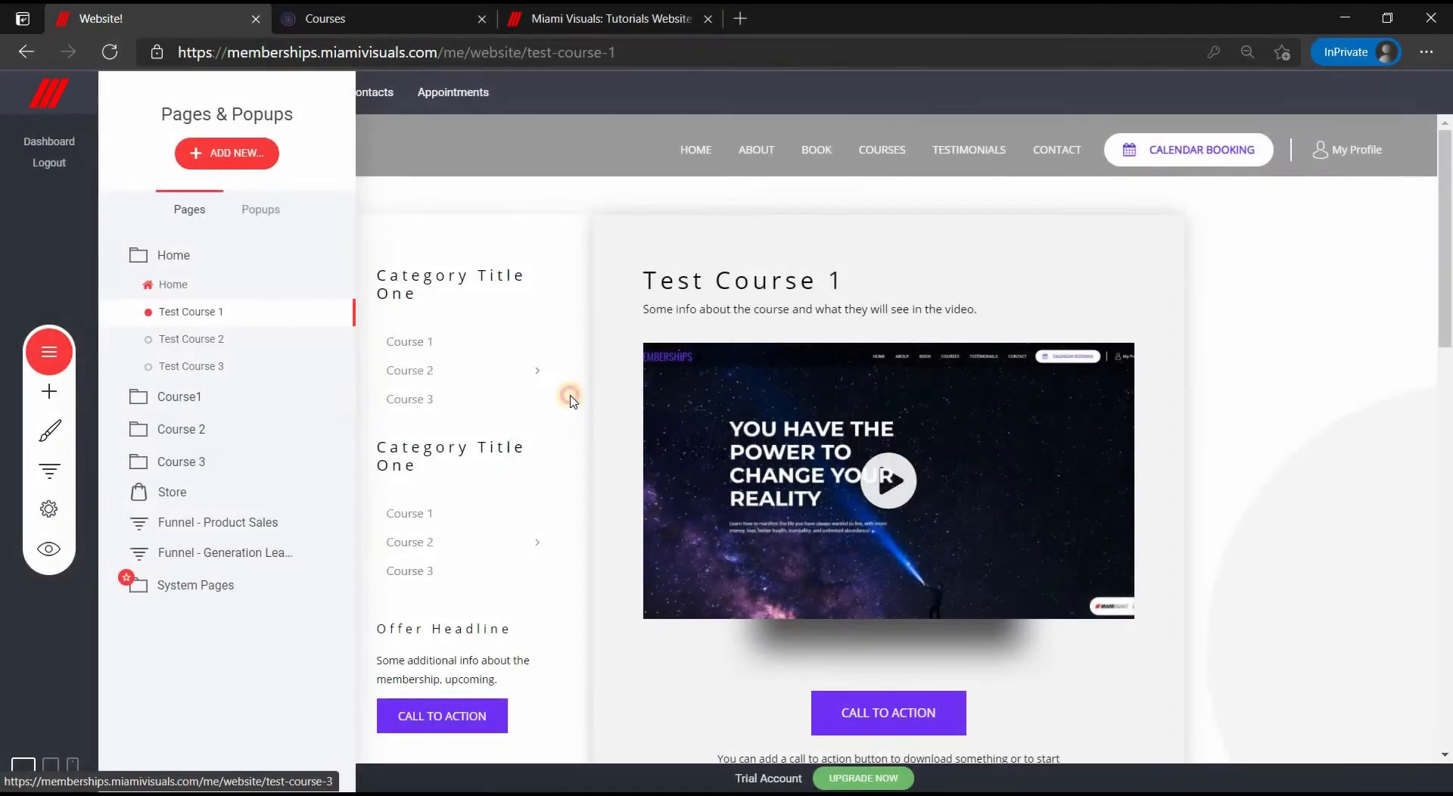
pyautogui.click(408, 344)
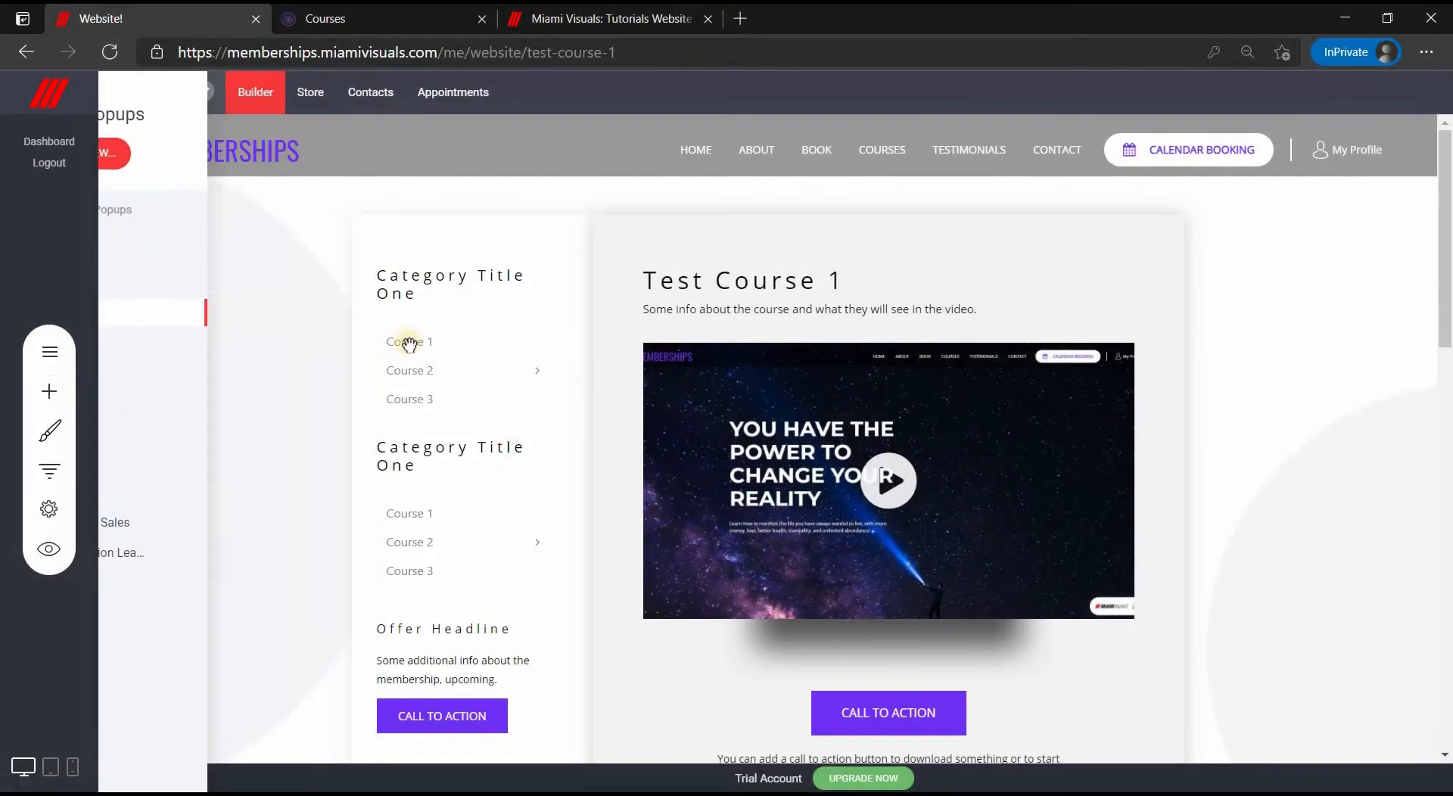
# Edit the first sidebar category menu and link its Course 1 item to the Test Course 1 page in the Home group
pyautogui.click(472, 371)
pyautogui.click(416, 306)
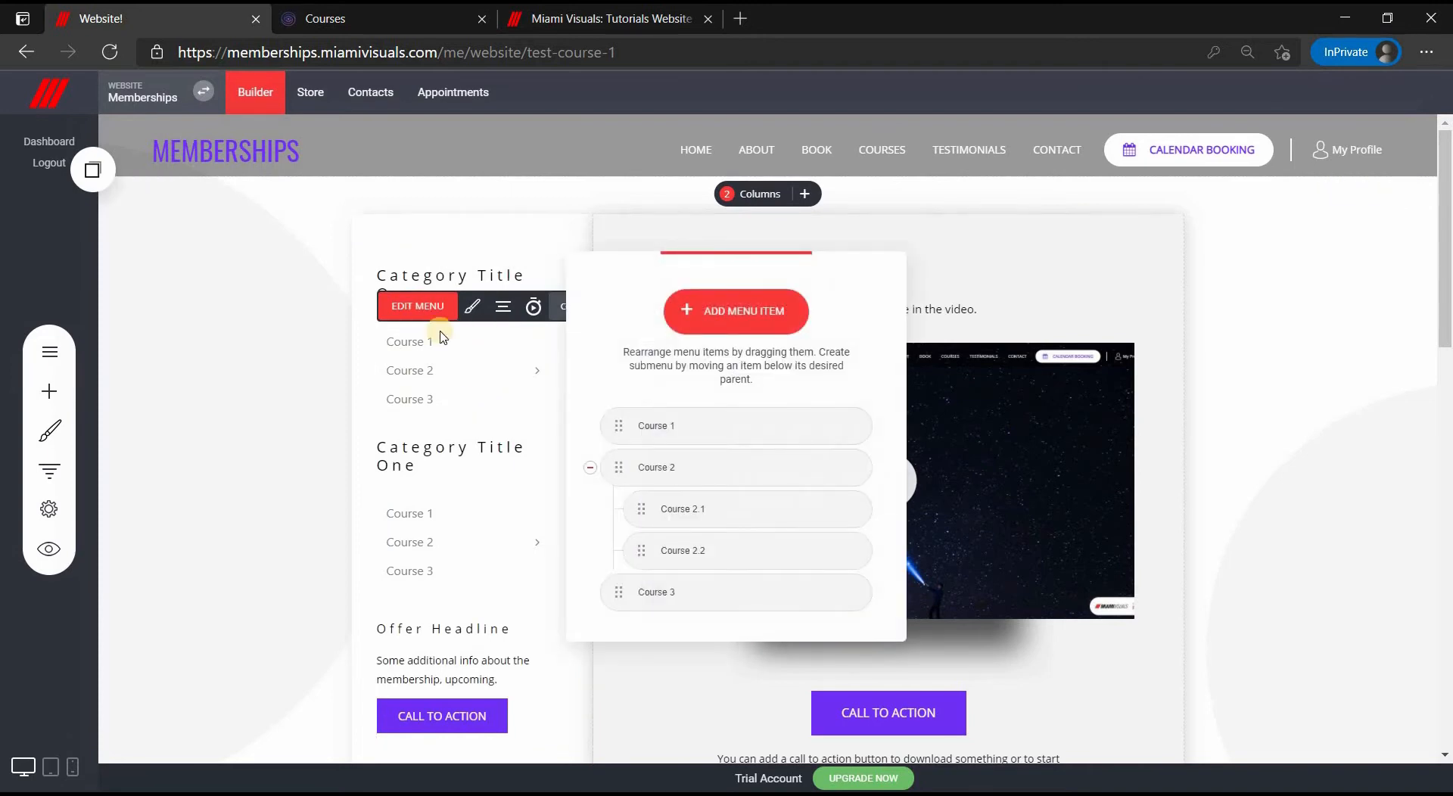
pyautogui.click(822, 426)
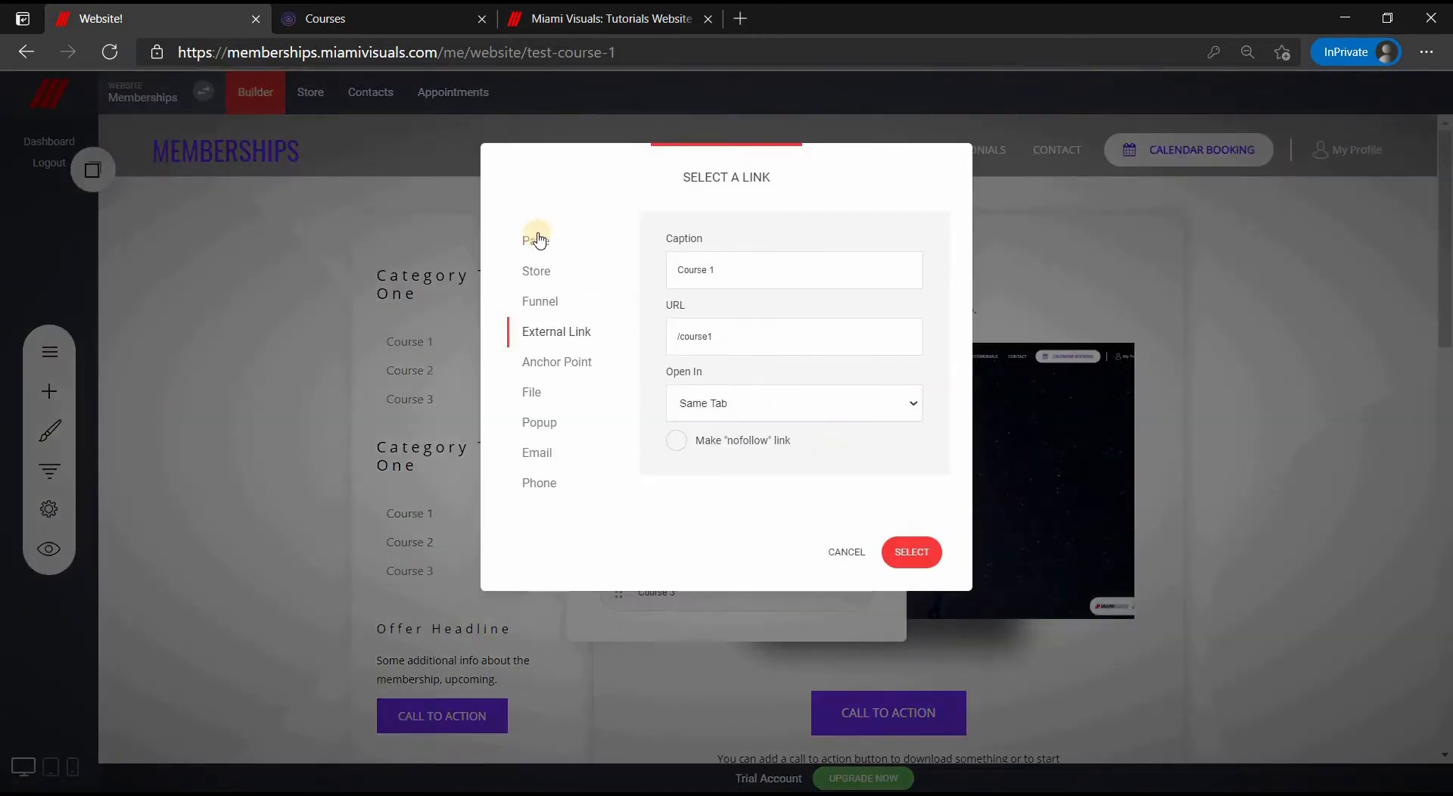
pyautogui.click(536, 239)
pyautogui.click(702, 344)
pyautogui.click(712, 379)
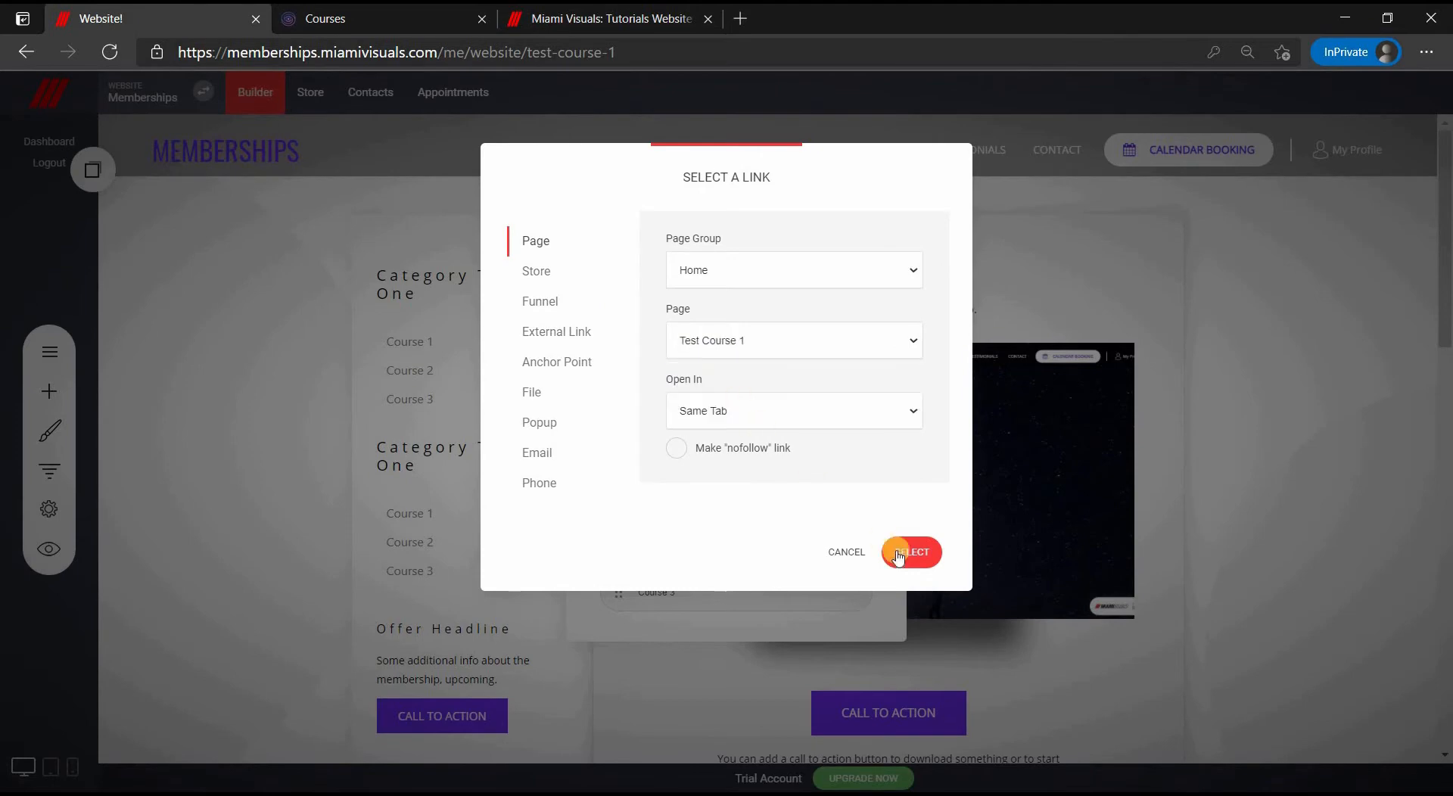
pyautogui.click(910, 551)
# Link the menu's Course 2 item to the Test Course 2 page in the Home group
pyautogui.click(830, 467)
pyautogui.click(537, 241)
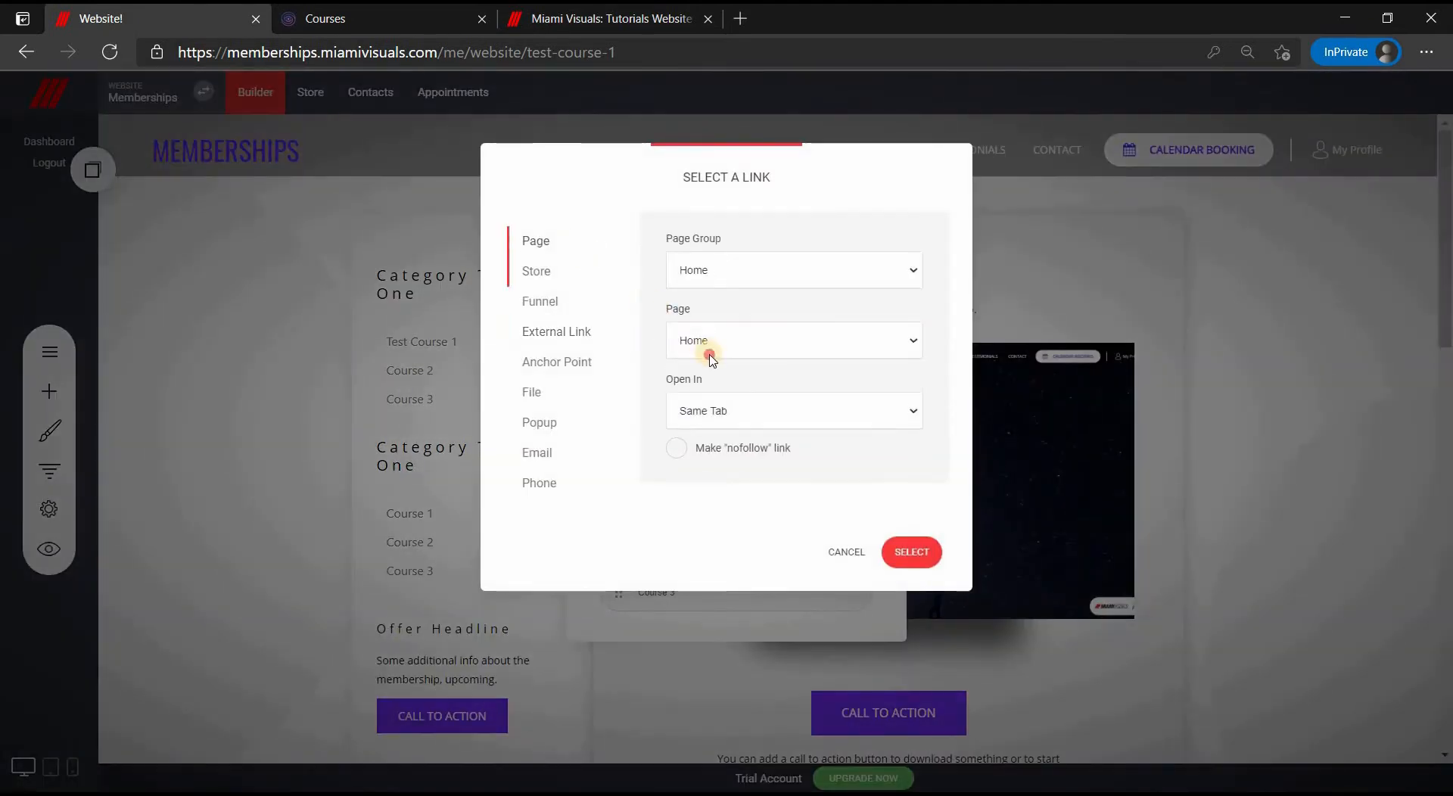
pyautogui.click(708, 342)
pyautogui.click(689, 393)
pyautogui.click(898, 553)
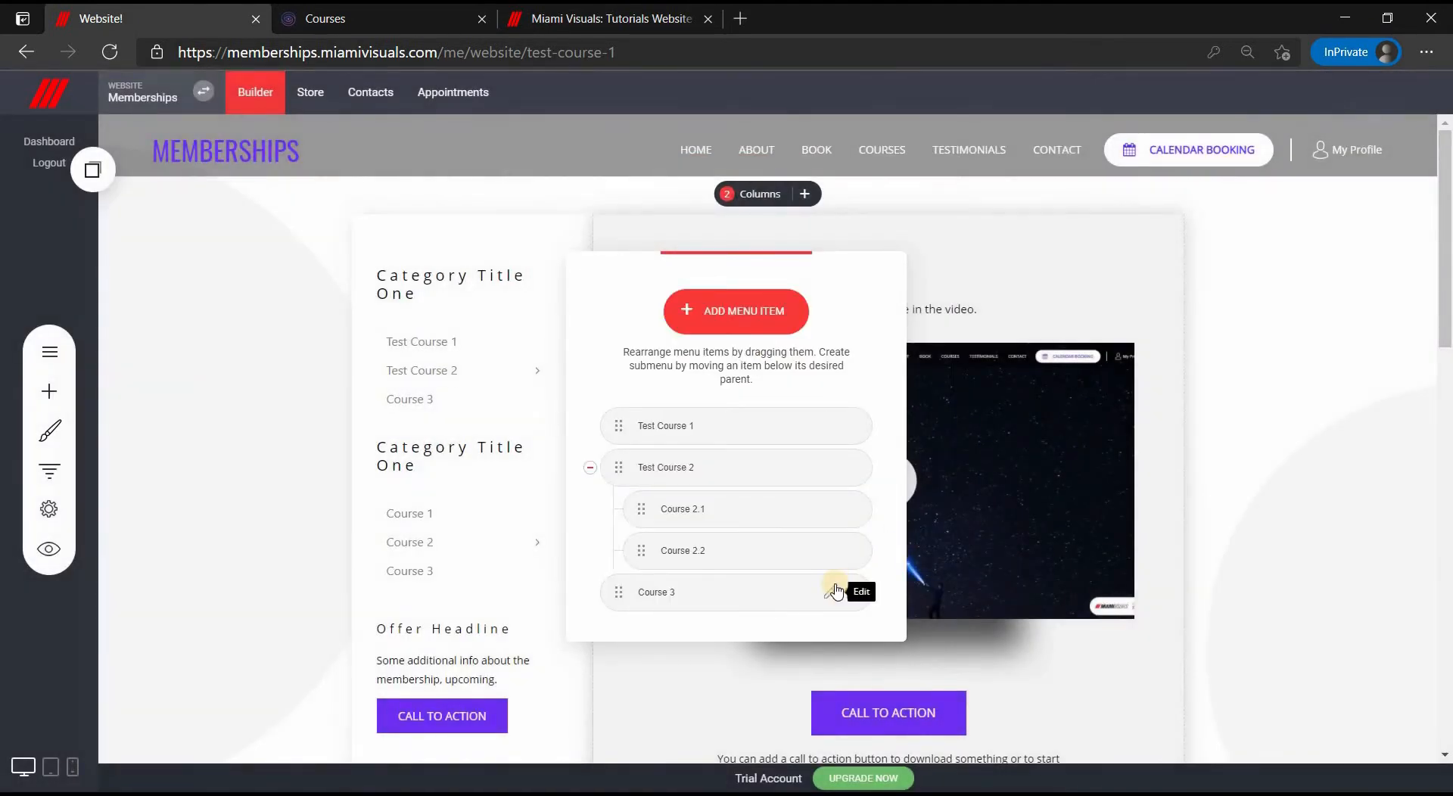
# Link the menu's Course 3 item to the Test Course 3 page in the Home group
pyautogui.click(835, 584)
pyautogui.click(579, 259)
pyautogui.click(707, 342)
pyautogui.click(694, 405)
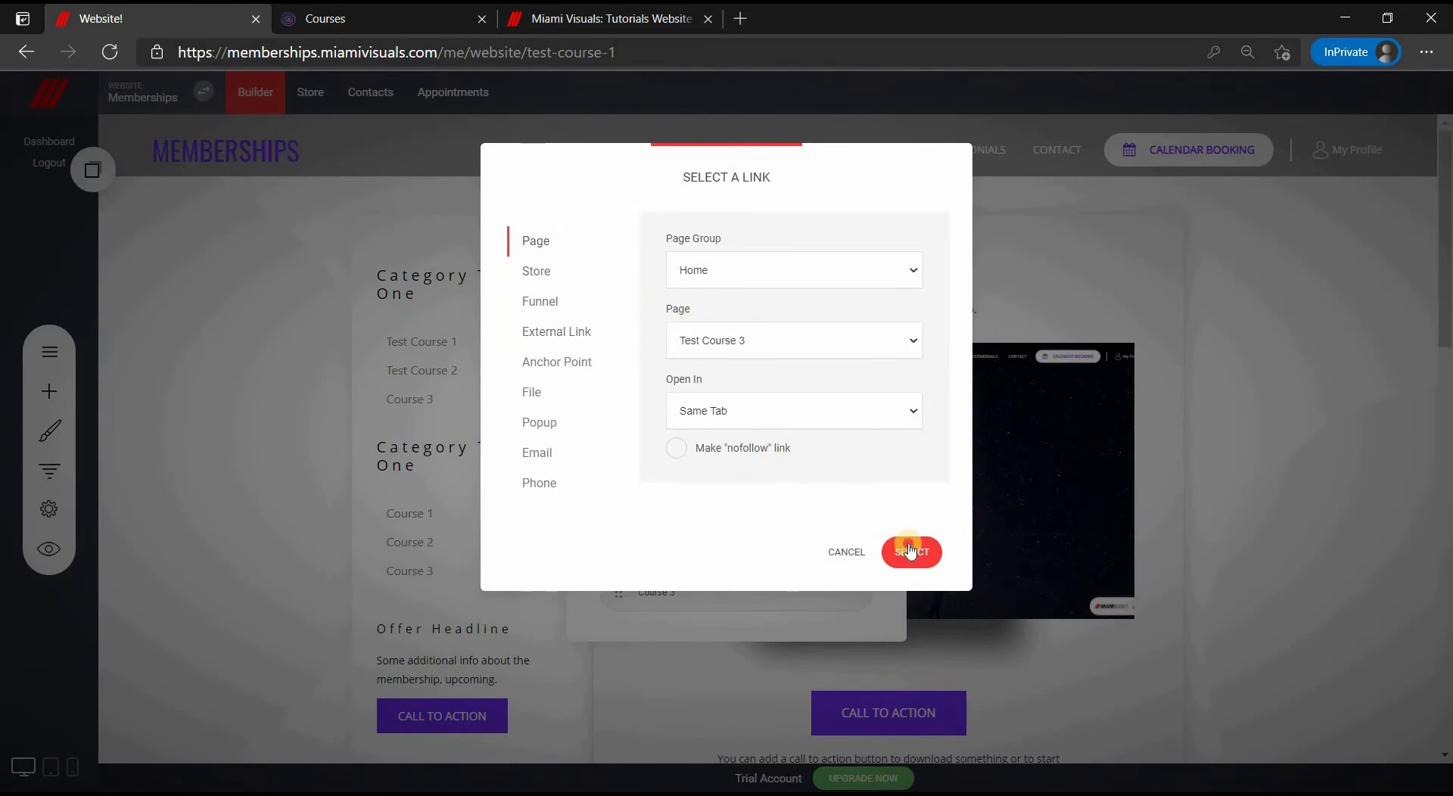
pyautogui.click(910, 551)
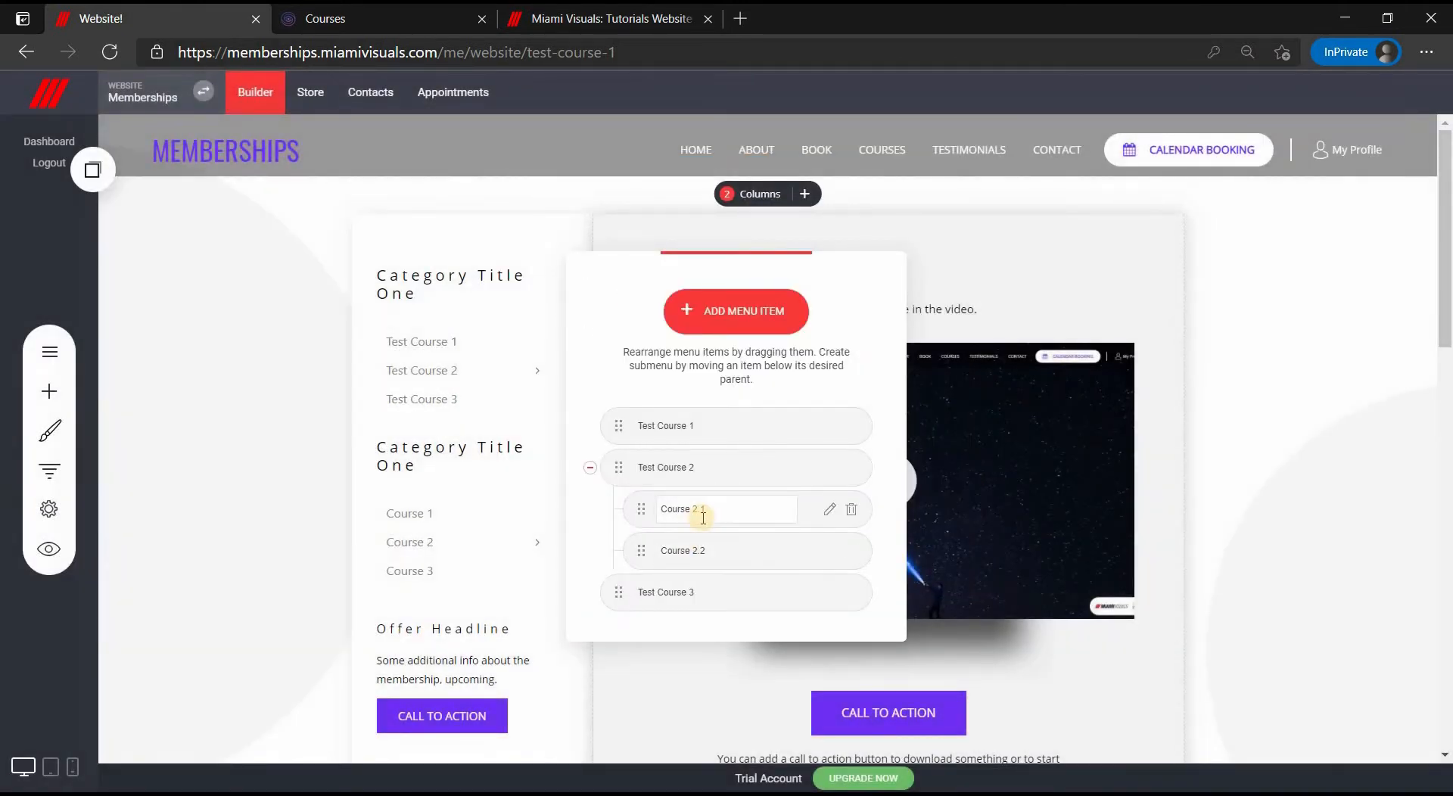
# Remove the Course 2.1 and Course 2.2 submenu items under Test Course 2, confirming each removal
pyautogui.click(851, 512)
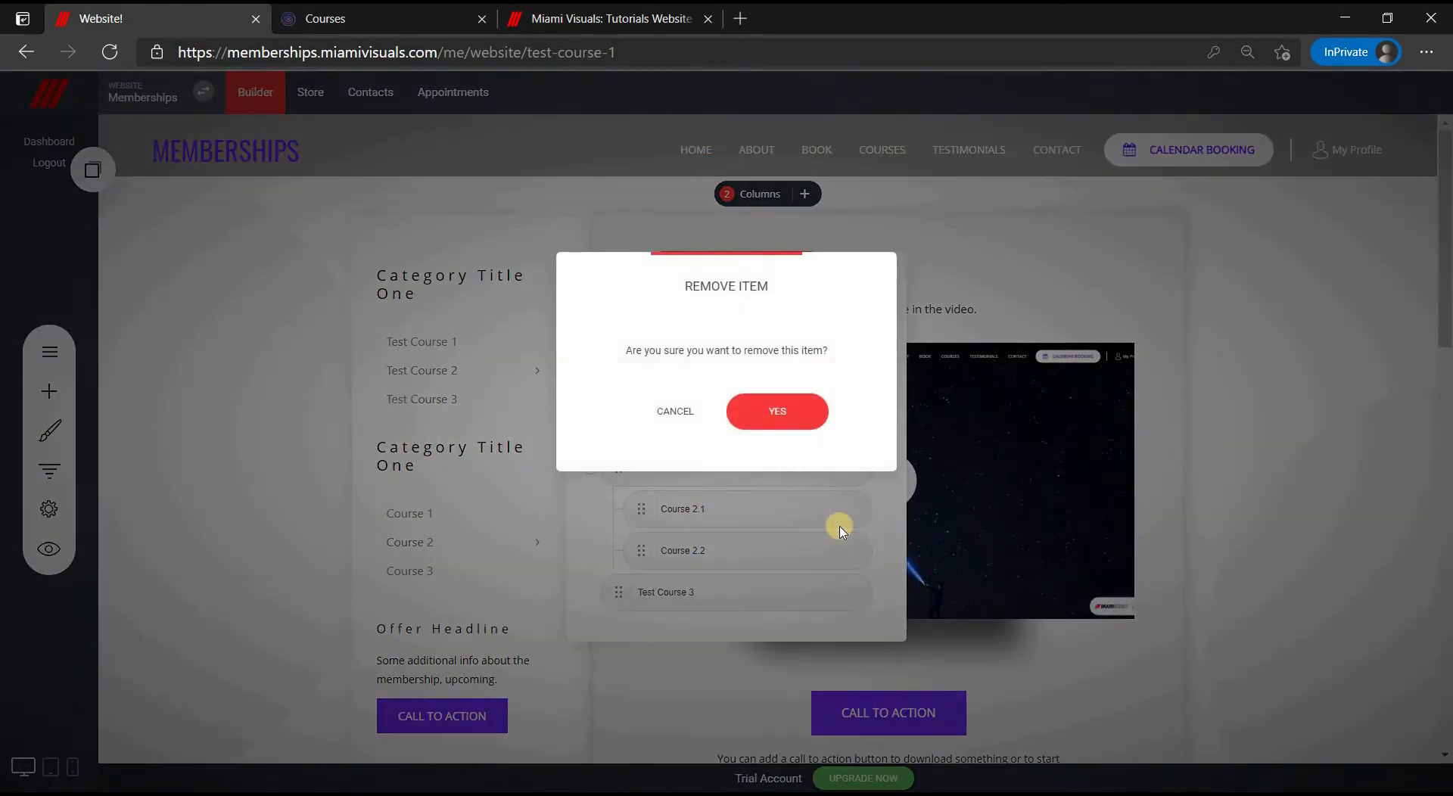
pyautogui.click(803, 425)
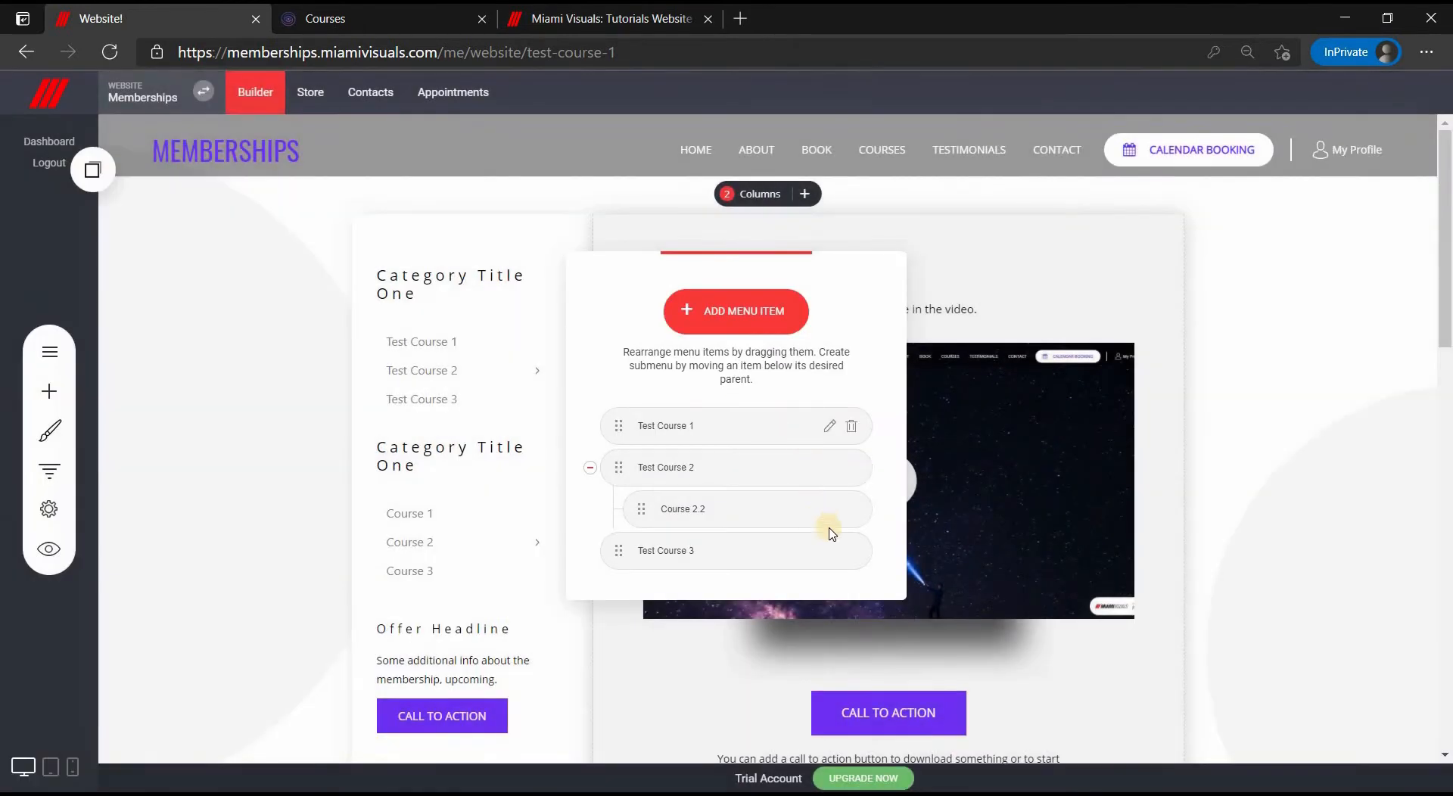
pyautogui.click(851, 509)
pyautogui.click(798, 414)
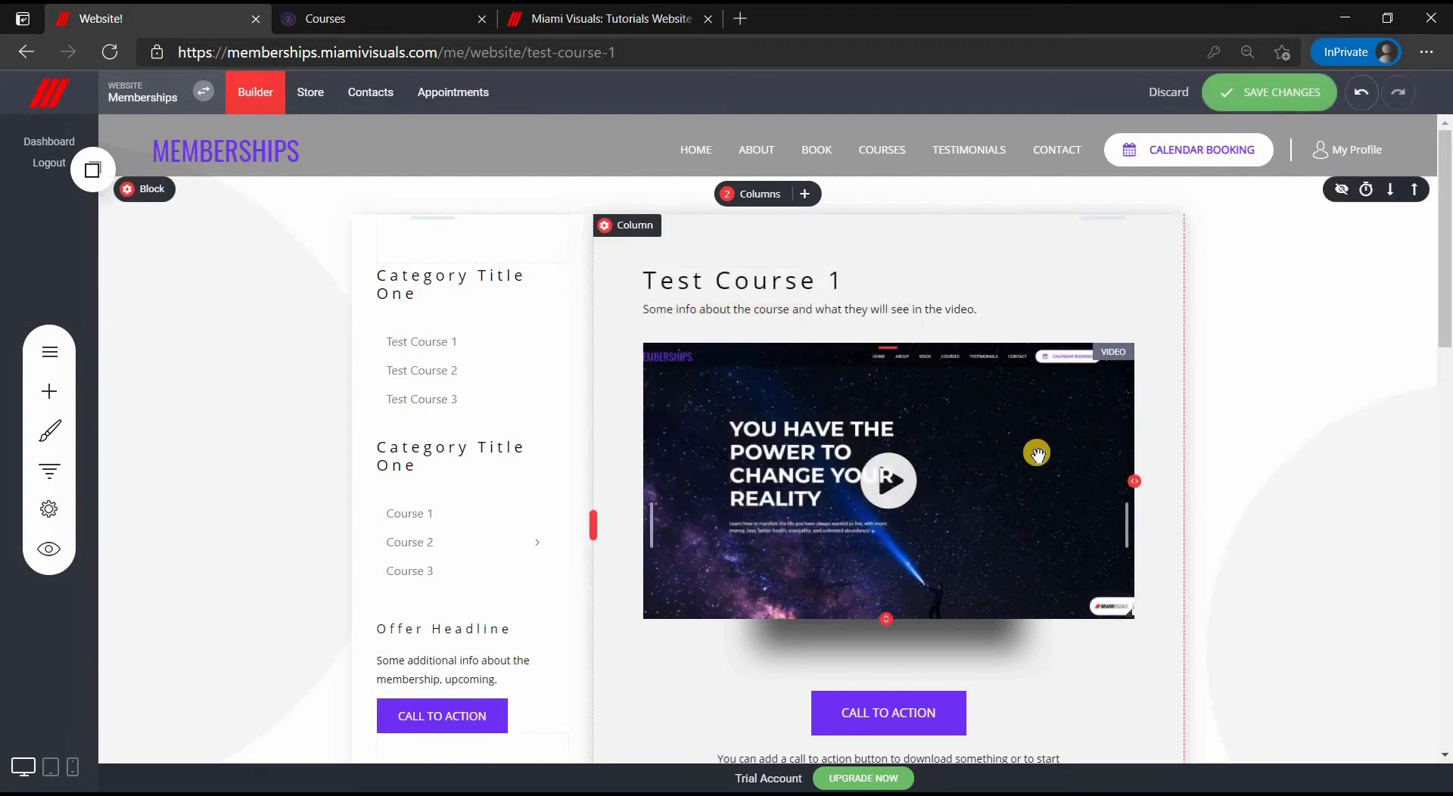
# Change the text color of the sidebar course menu to dark grey in its styling settings
pyautogui.click(467, 370)
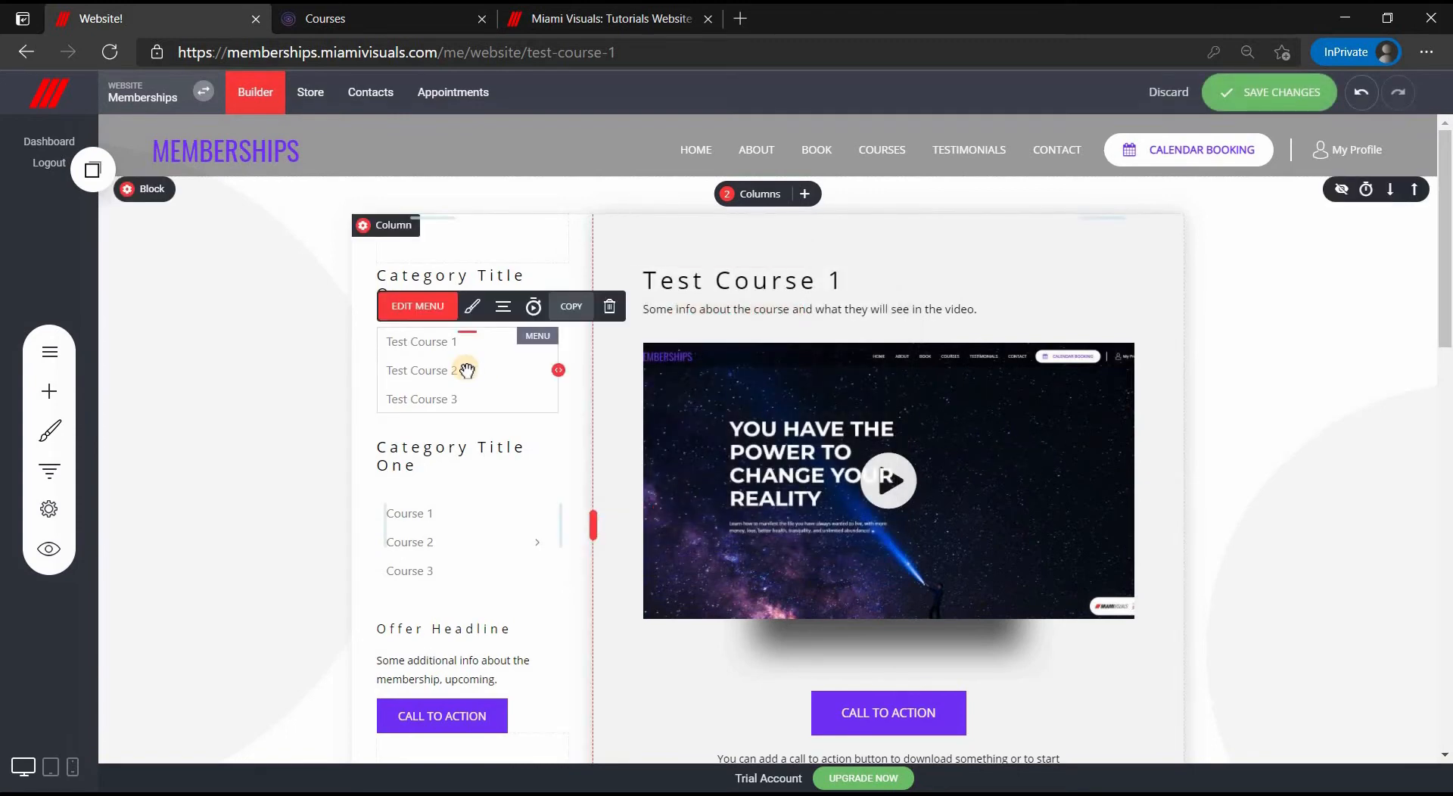
pyautogui.click(479, 310)
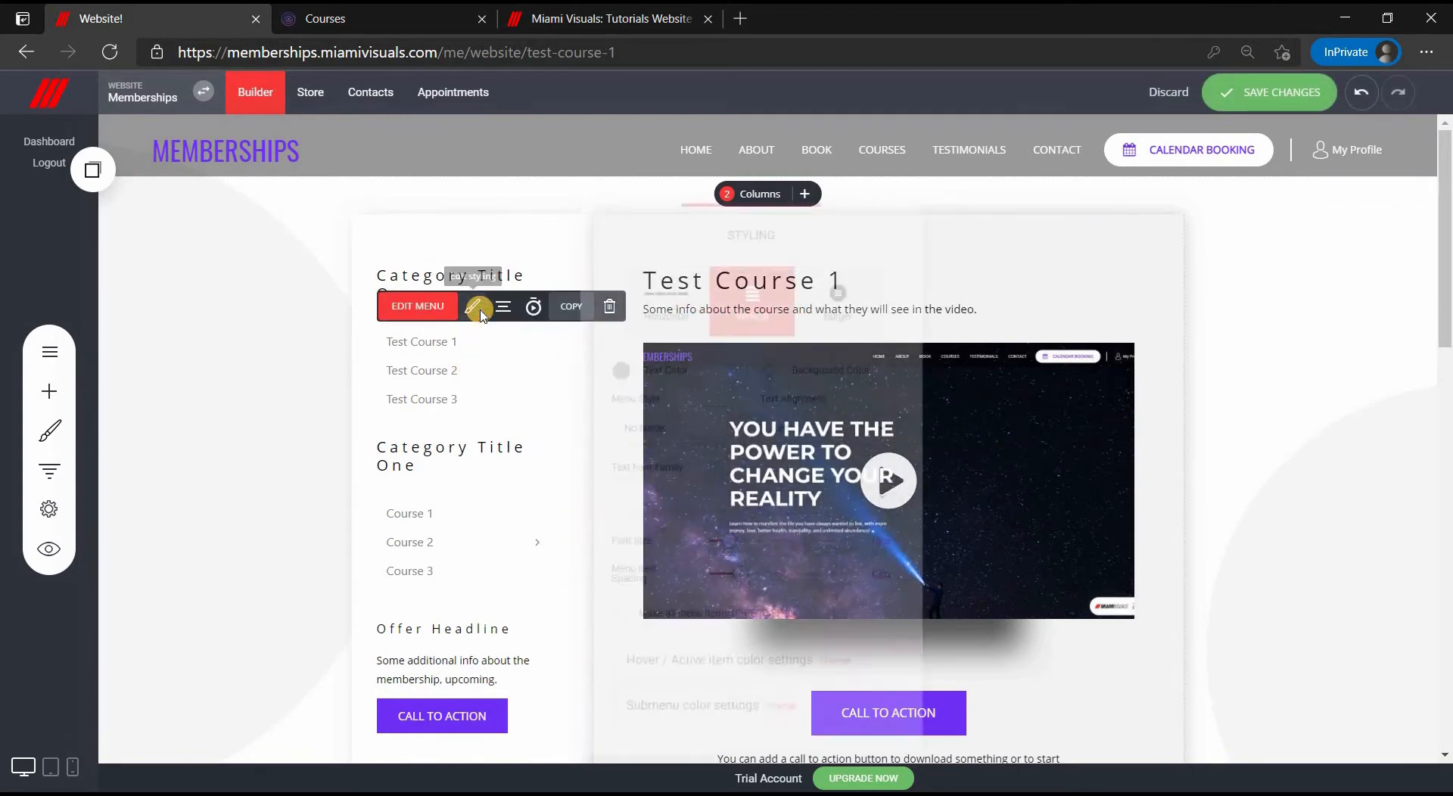
pyautogui.click(611, 361)
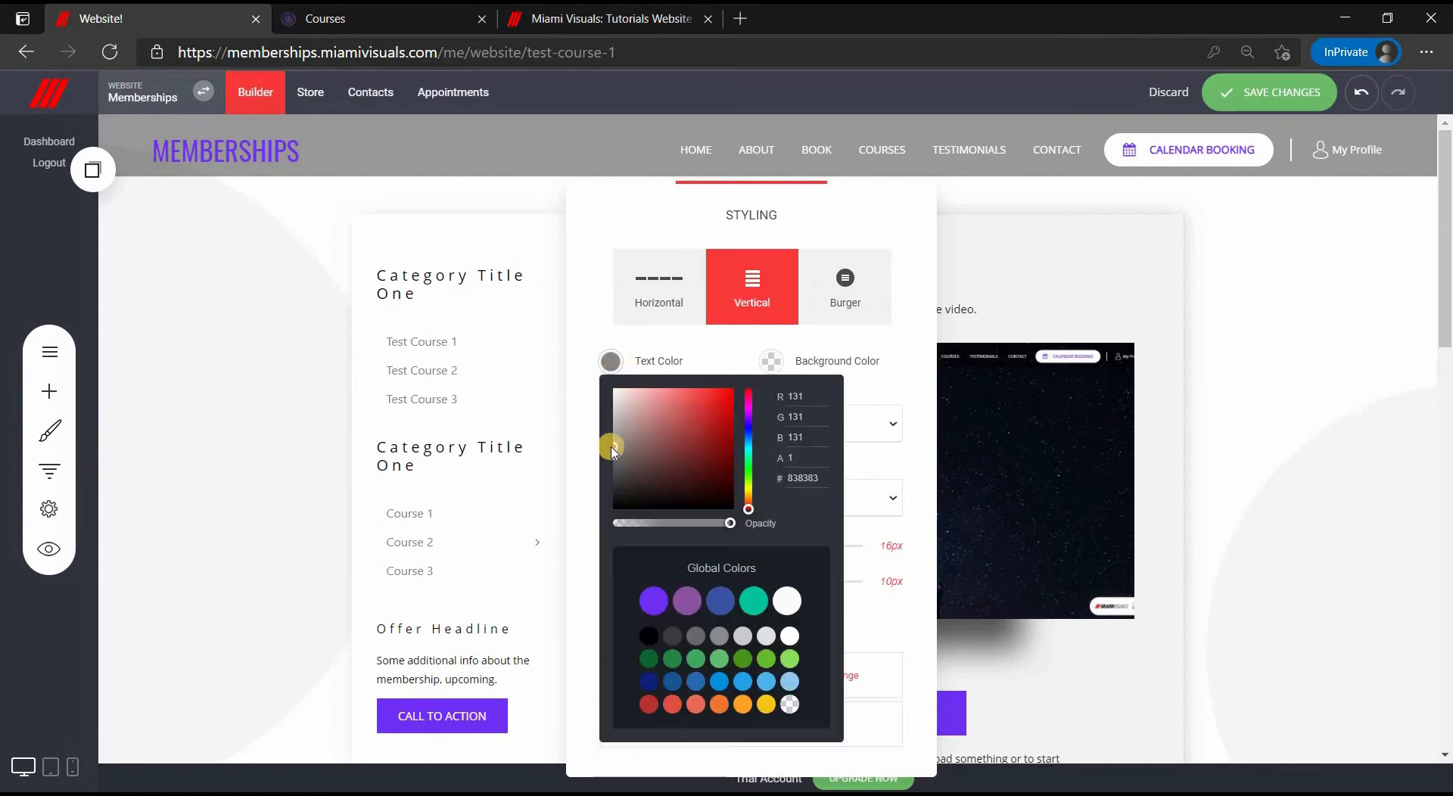
pyautogui.click(651, 633)
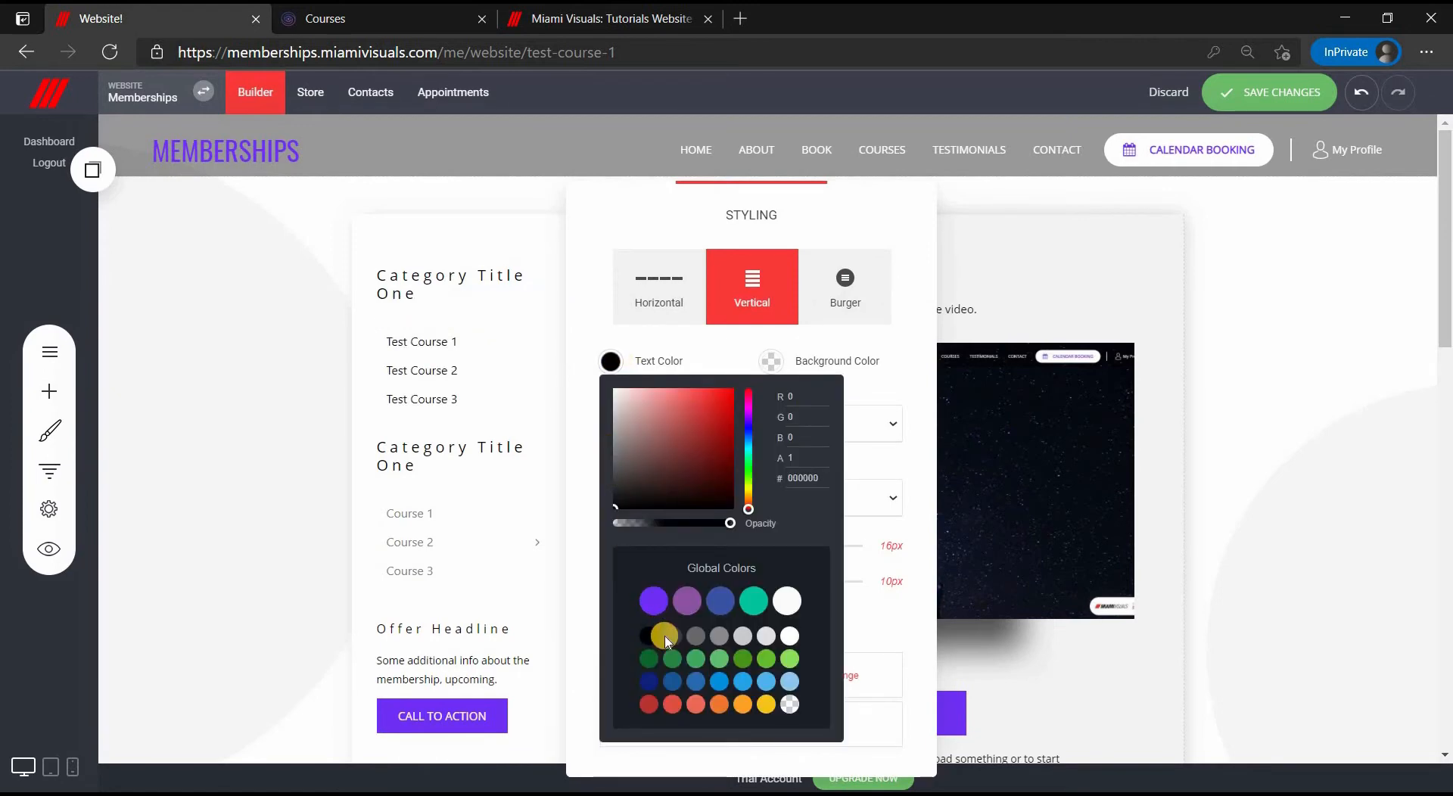
pyautogui.click(592, 635)
# Set the menu style to show a border below each item and the text font family to Times New Roman
pyautogui.click(657, 430)
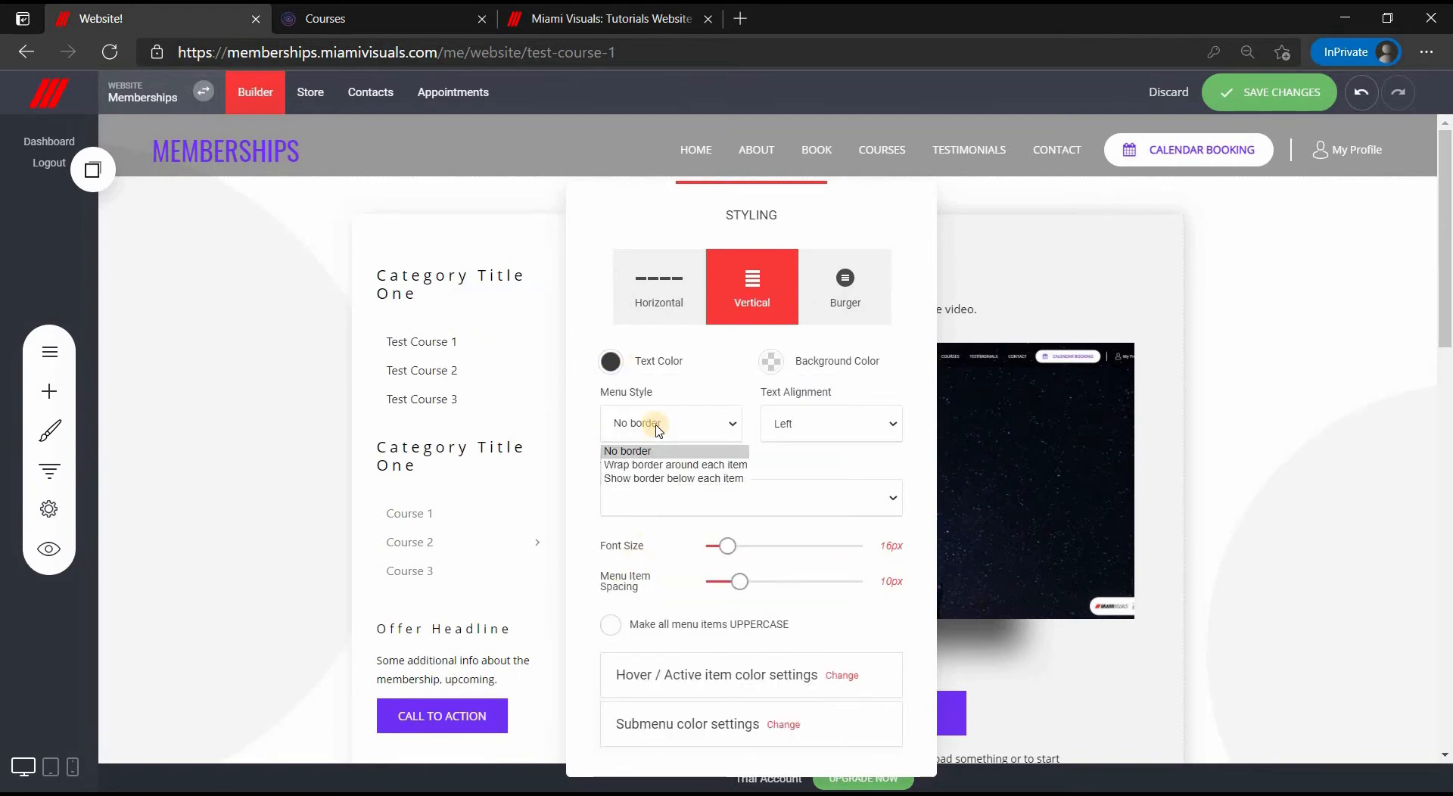
pyautogui.click(666, 479)
pyautogui.click(668, 538)
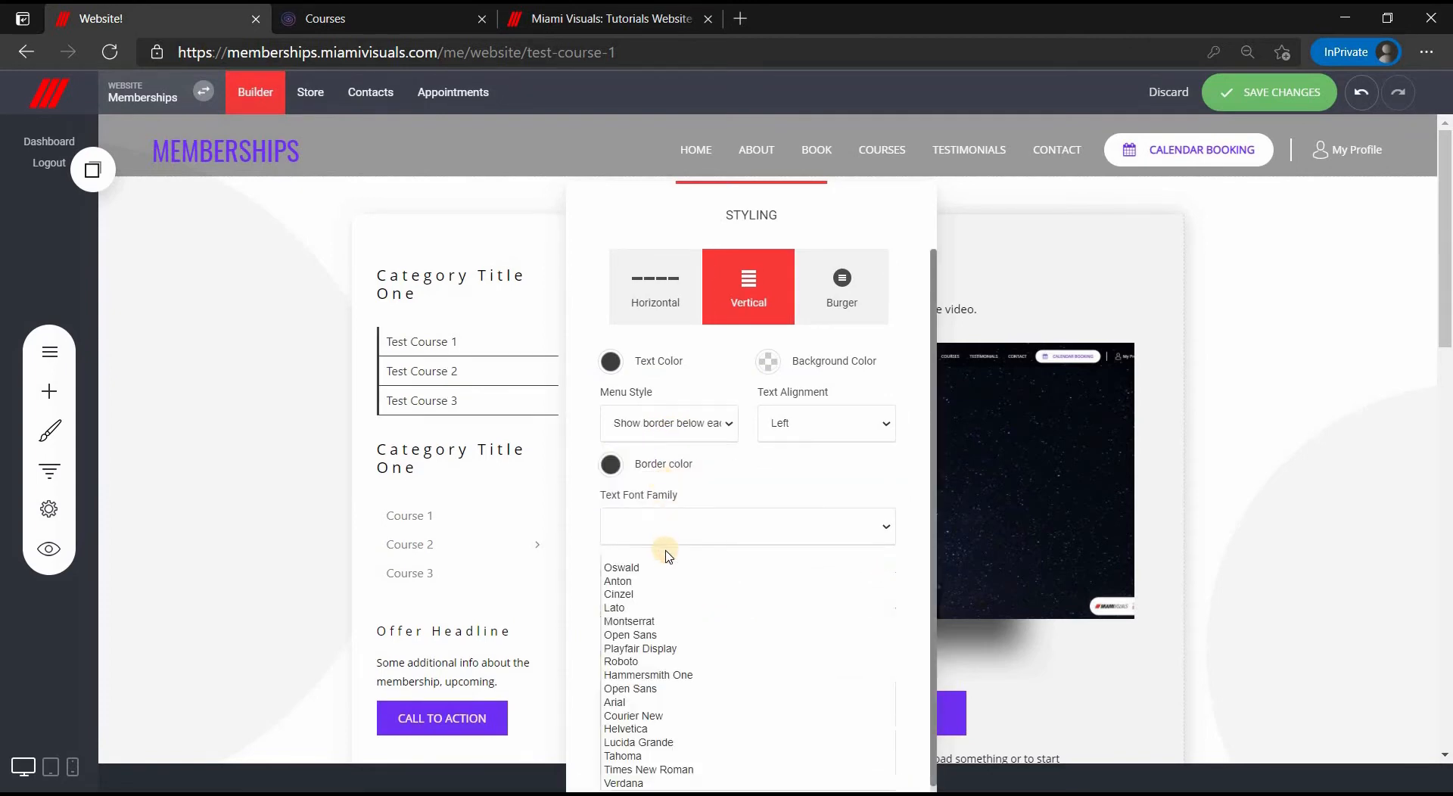
pyautogui.click(665, 761)
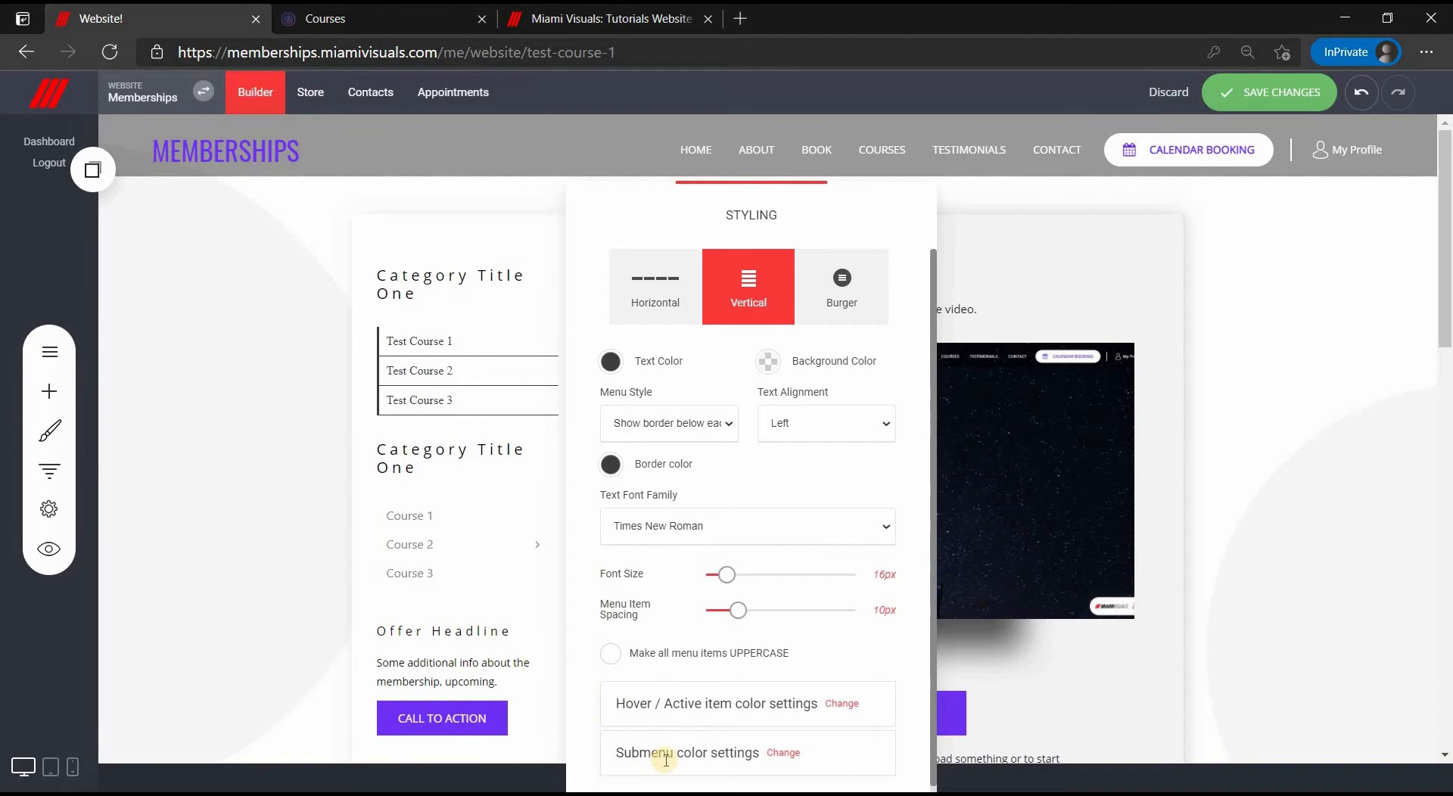
pyautogui.click(1078, 603)
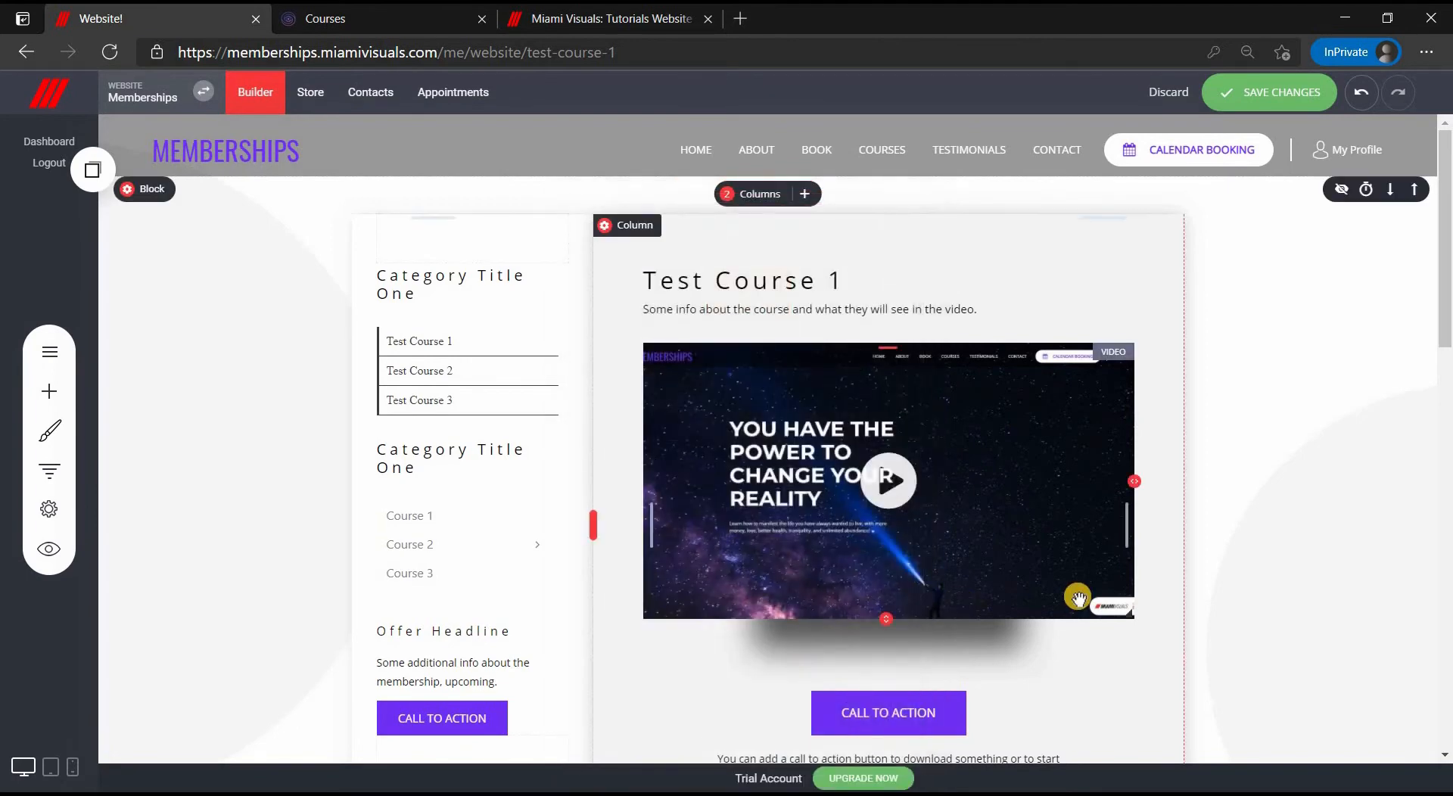
# Delete the second category title and its course menu from the sidebar column
pyautogui.click(515, 435)
pyautogui.click(516, 416)
pyautogui.click(816, 417)
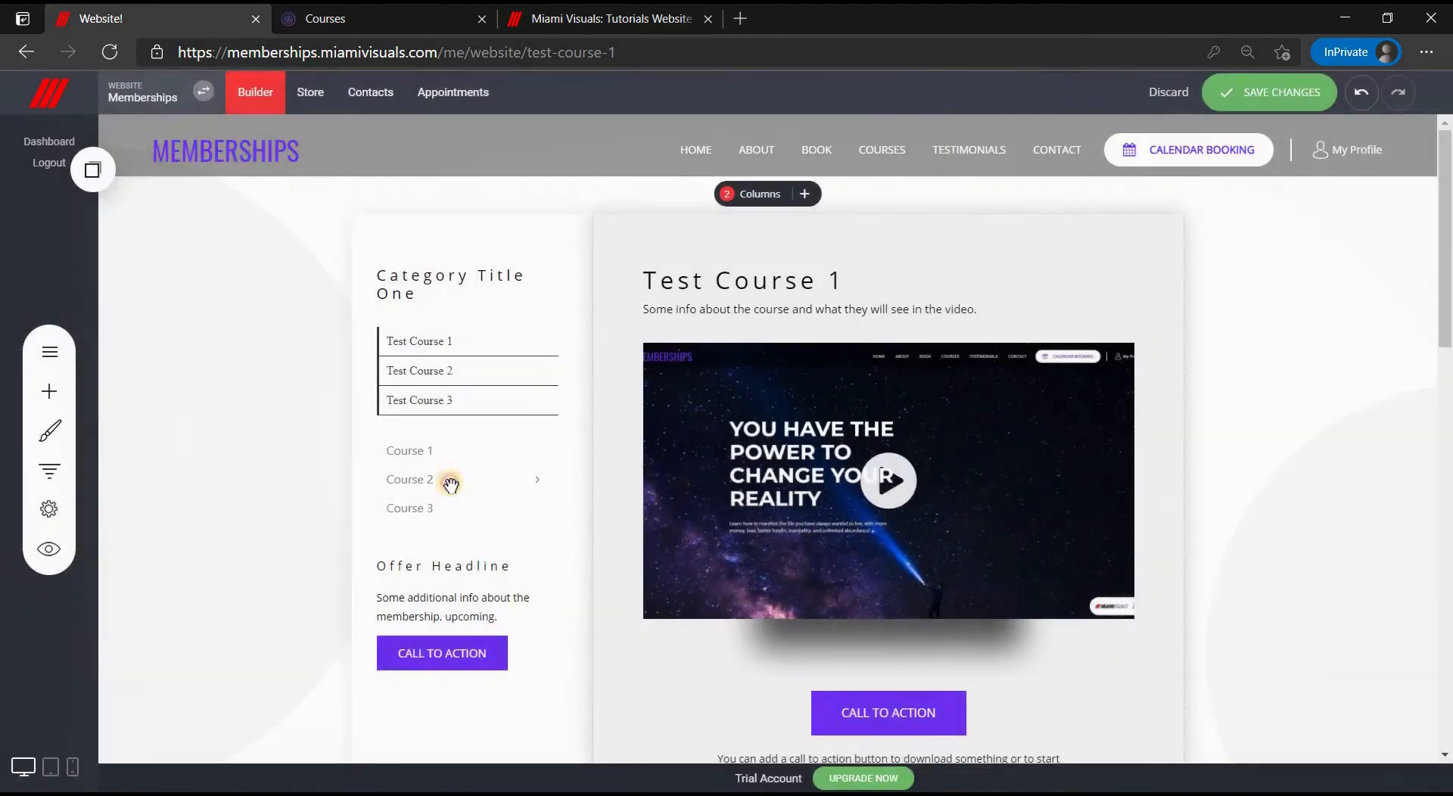
pyautogui.click(451, 482)
pyautogui.click(609, 416)
pyautogui.click(808, 410)
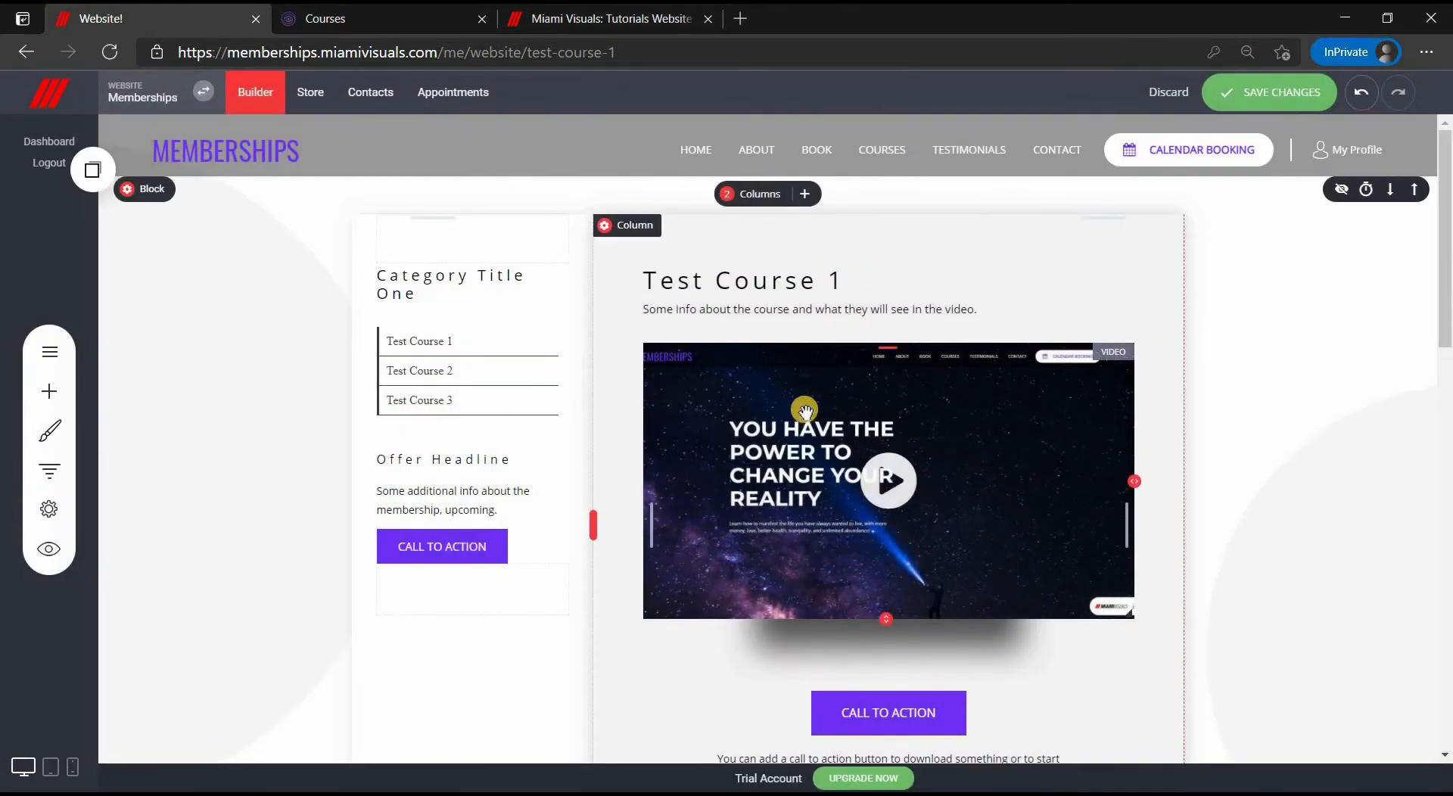
# Change the sidebar column's outer shadow color to light grey and save the page changes
pyautogui.click(383, 217)
pyautogui.click(546, 557)
pyautogui.click(605, 287)
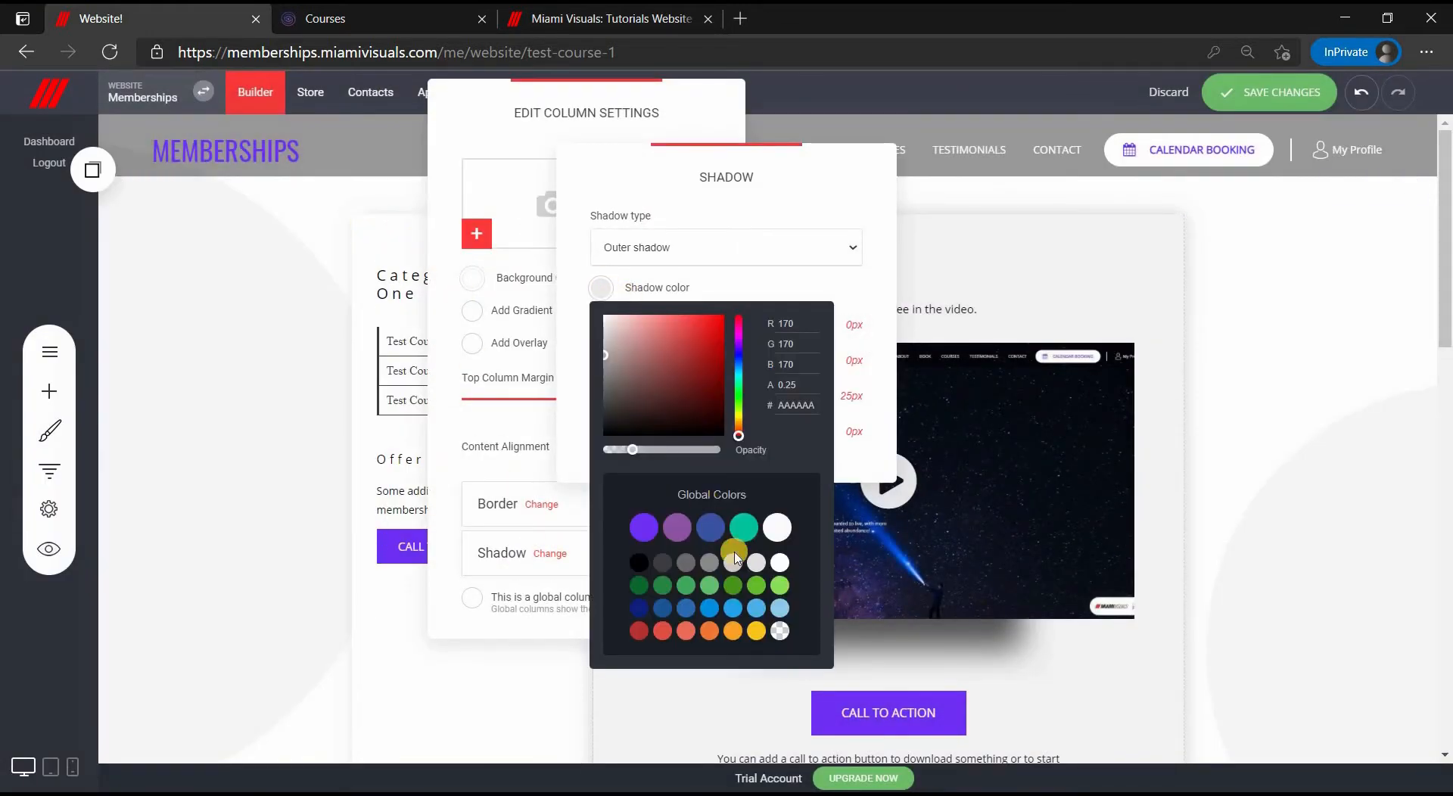
pyautogui.click(737, 564)
pyautogui.click(898, 520)
pyautogui.click(898, 521)
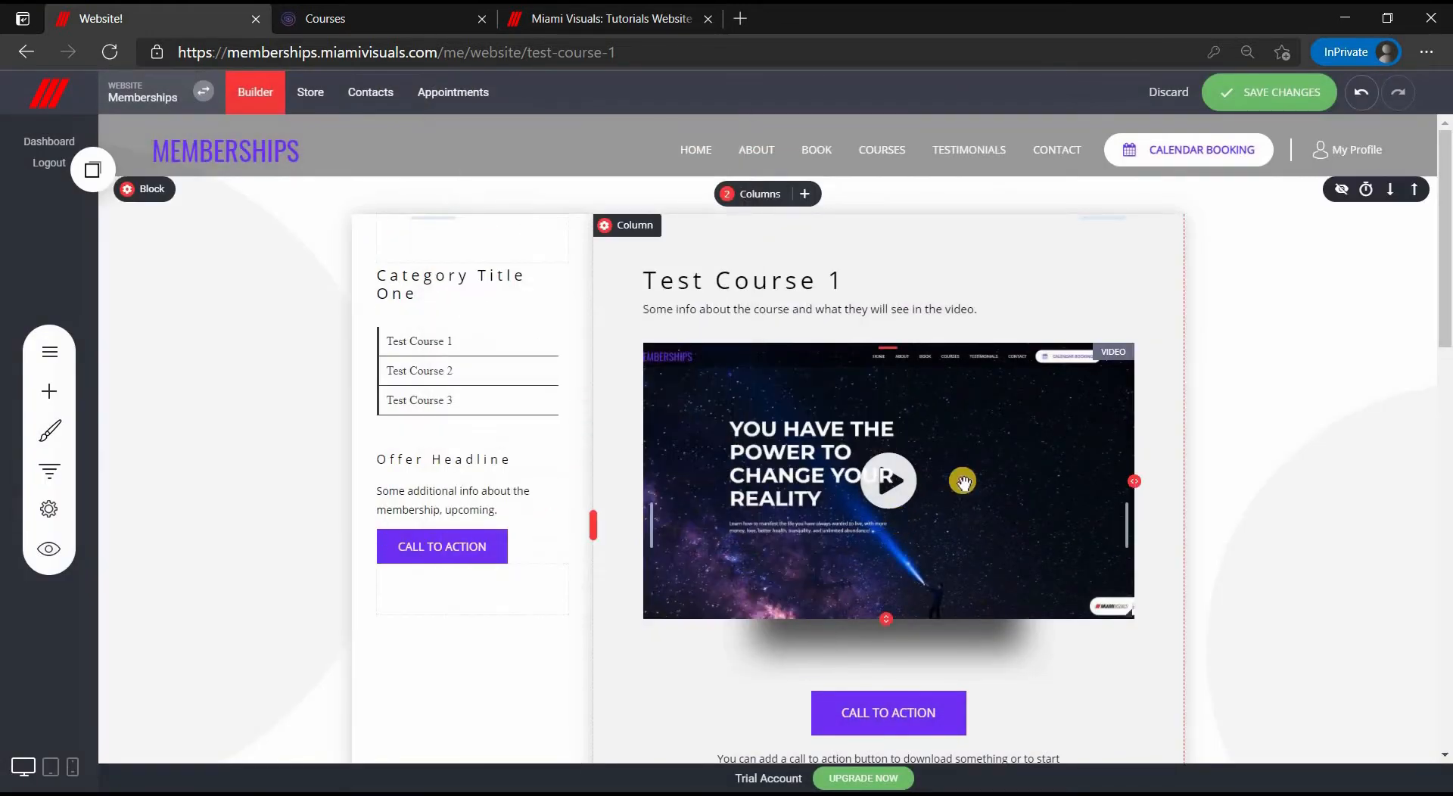
pyautogui.click(1246, 98)
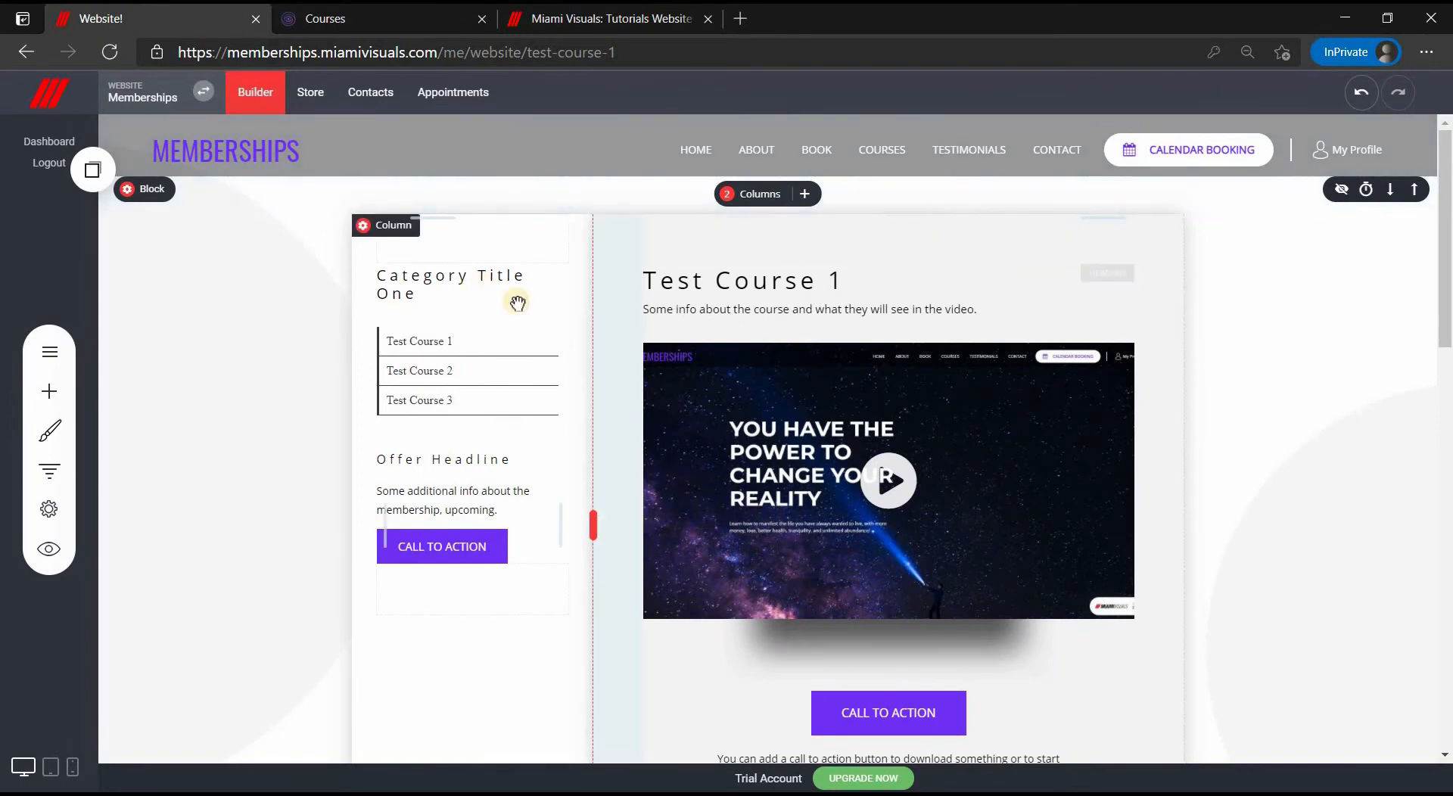
# Make the sidebar a global column, saving its current content as "Main Test Course Menu", and save the page changes
pyautogui.click(387, 227)
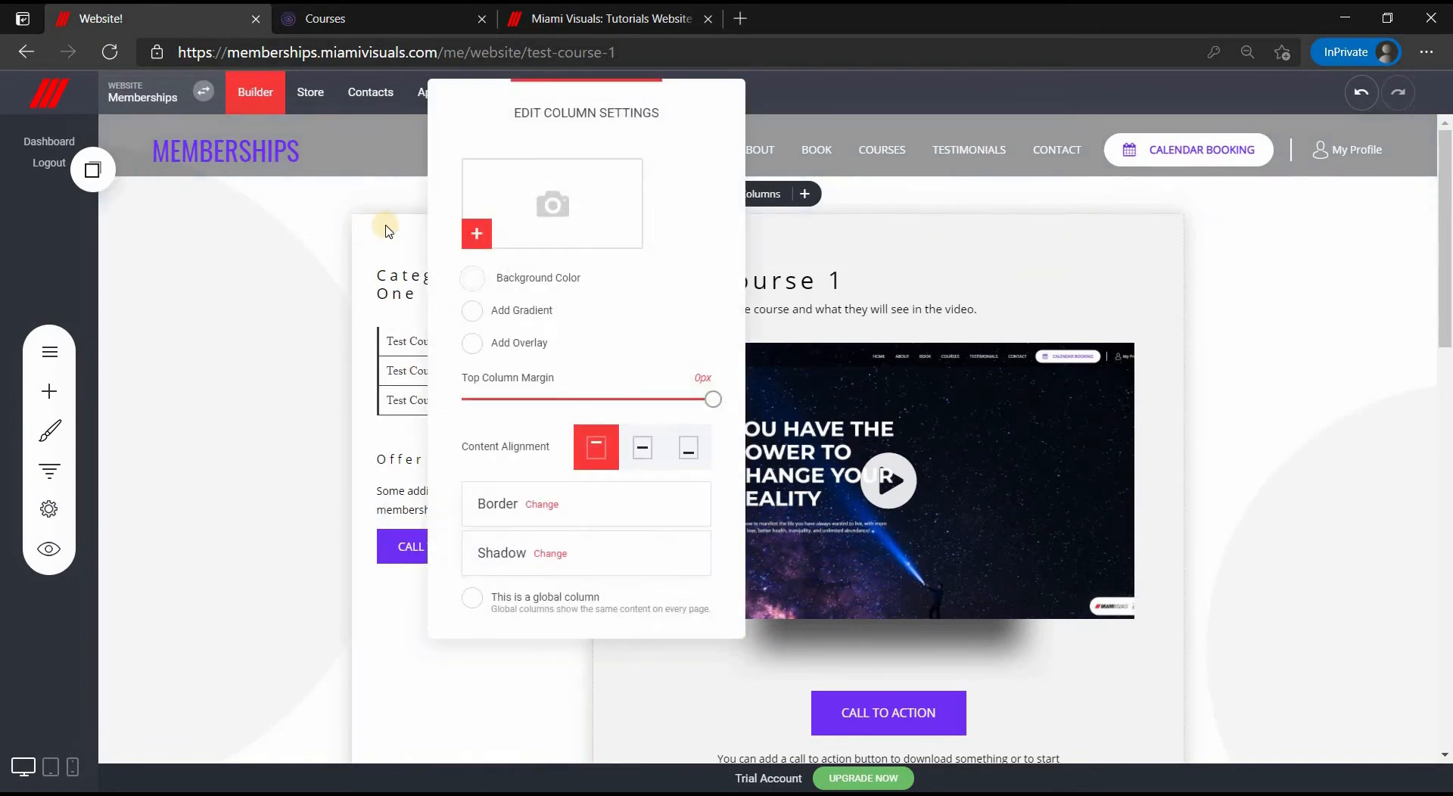
pyautogui.click(548, 612)
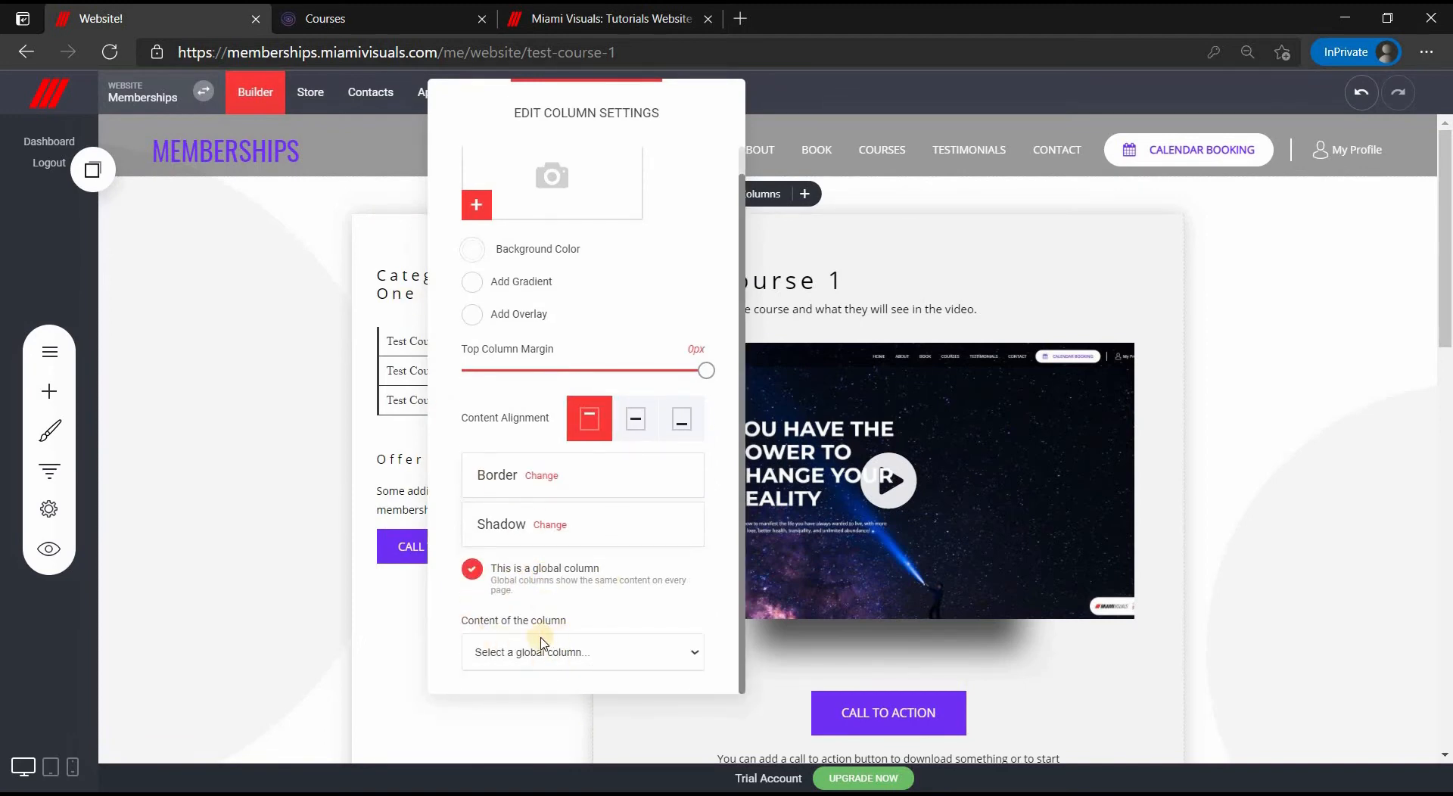
pyautogui.click(542, 652)
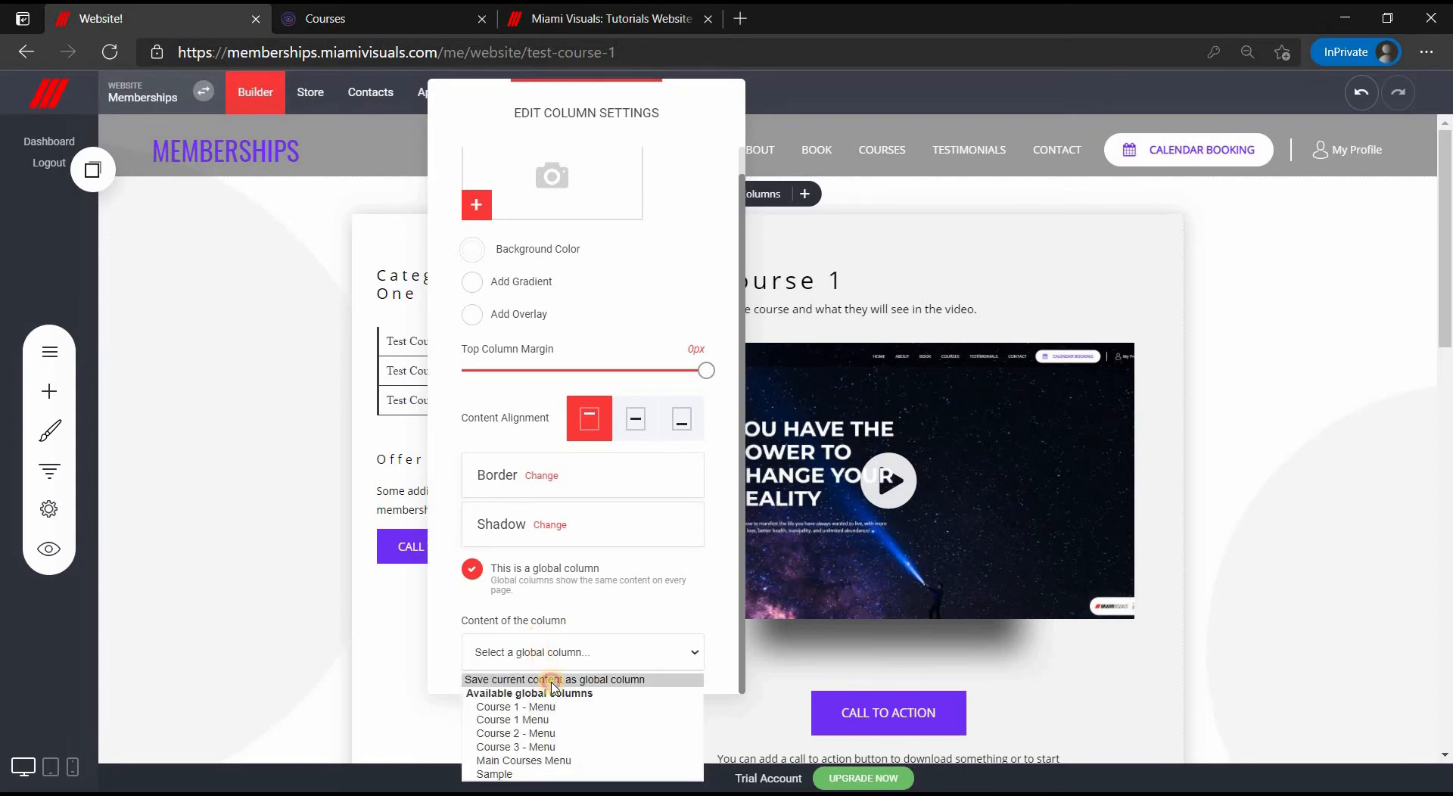
pyautogui.click(551, 683)
pyautogui.click(674, 277)
pyautogui.write('Main Test Course Menu')
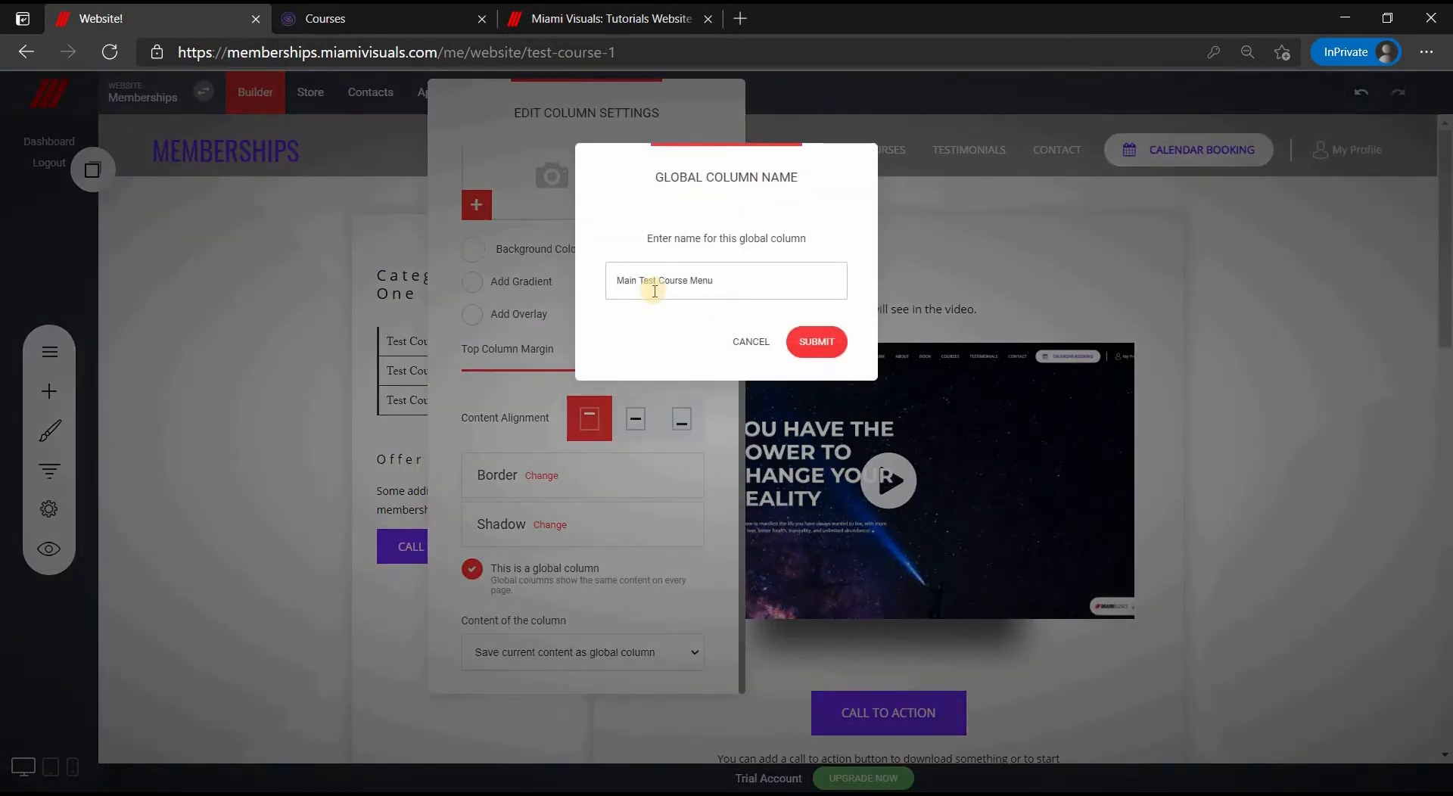
pyautogui.click(815, 341)
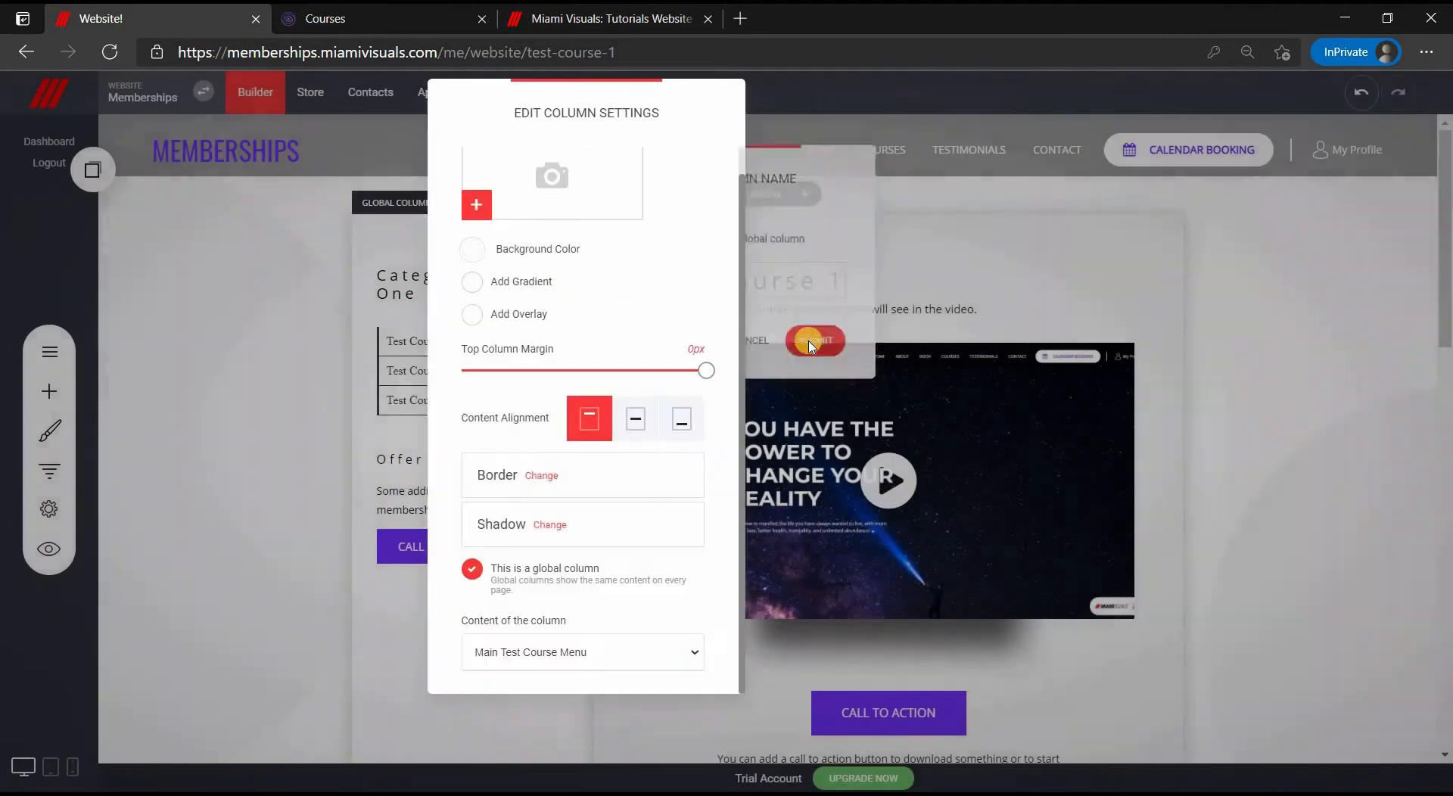
pyautogui.click(1227, 92)
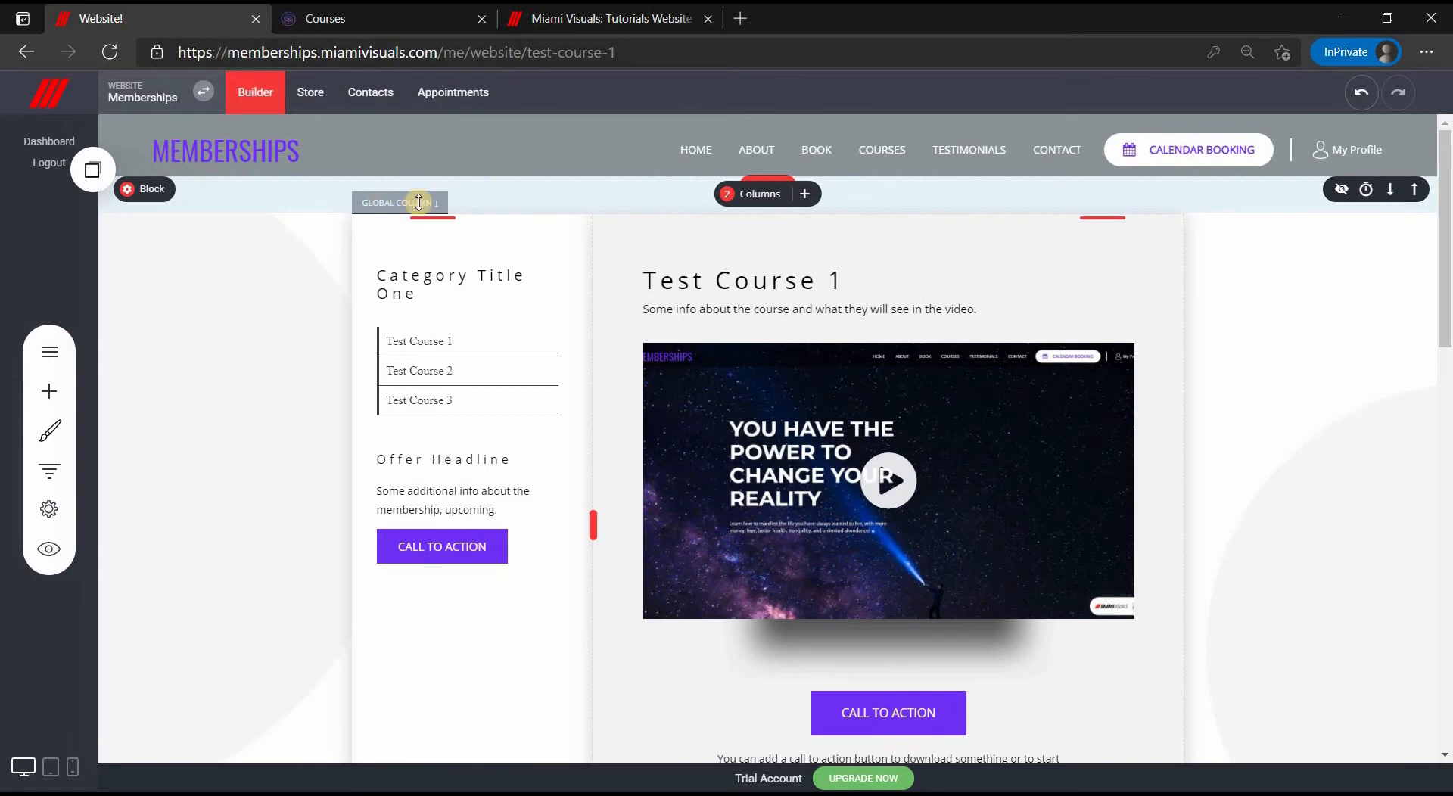
# Open the Test Course 2 page for editing
pyautogui.click(64, 353)
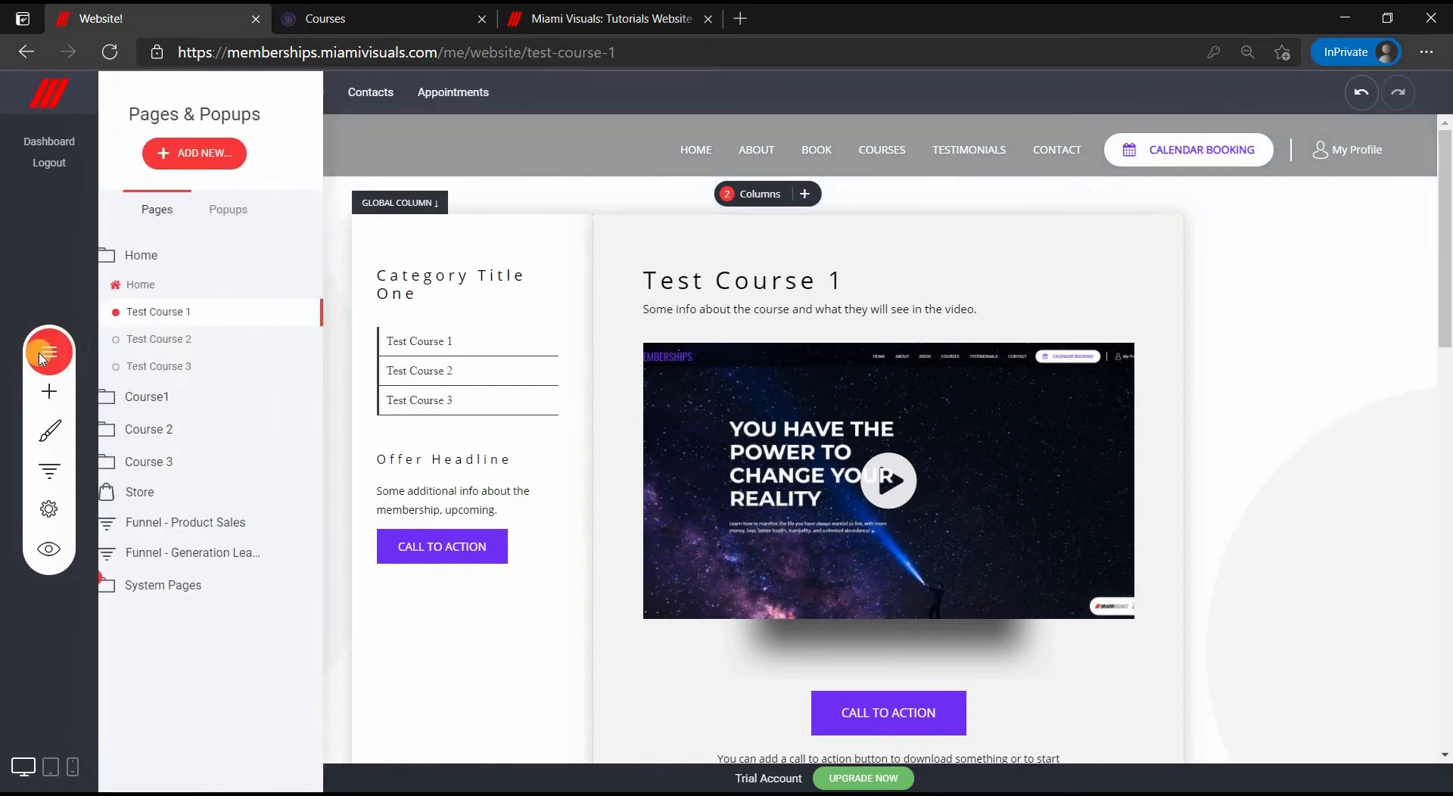
pyautogui.click(207, 340)
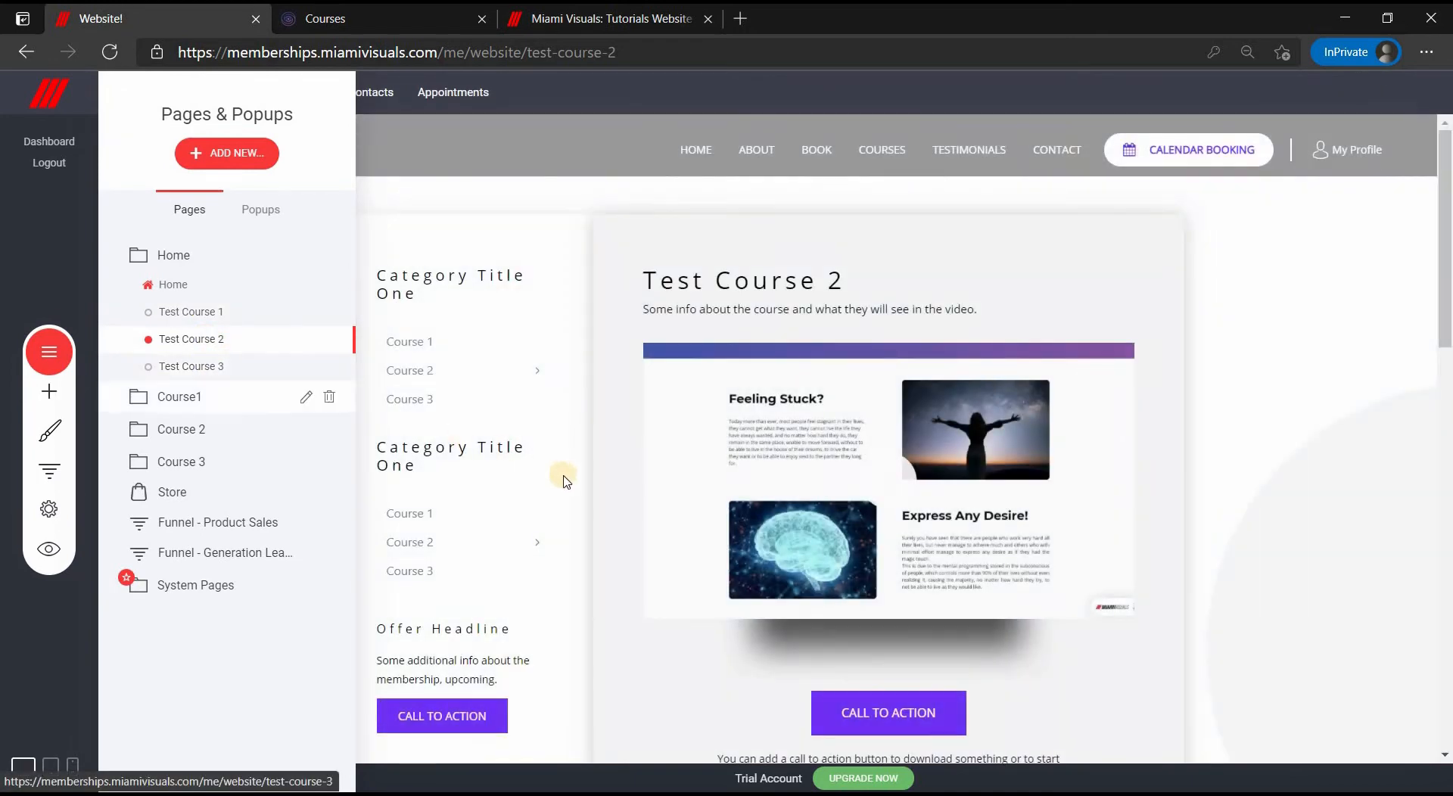
pyautogui.click(561, 477)
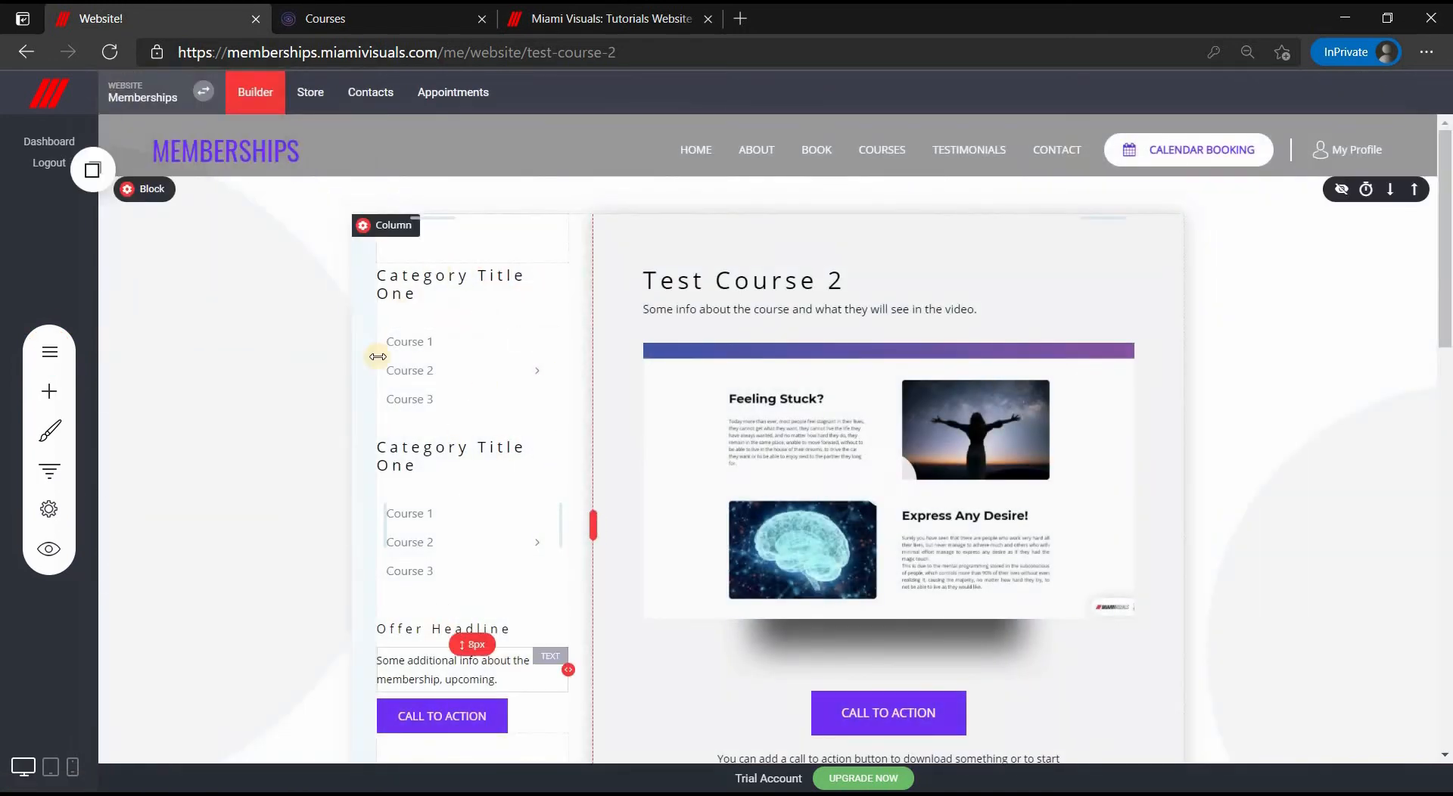
# Make Test Course 2's sidebar a global column, replace its content with "Main Test Course Menu", and save the page changes
pyautogui.click(400, 227)
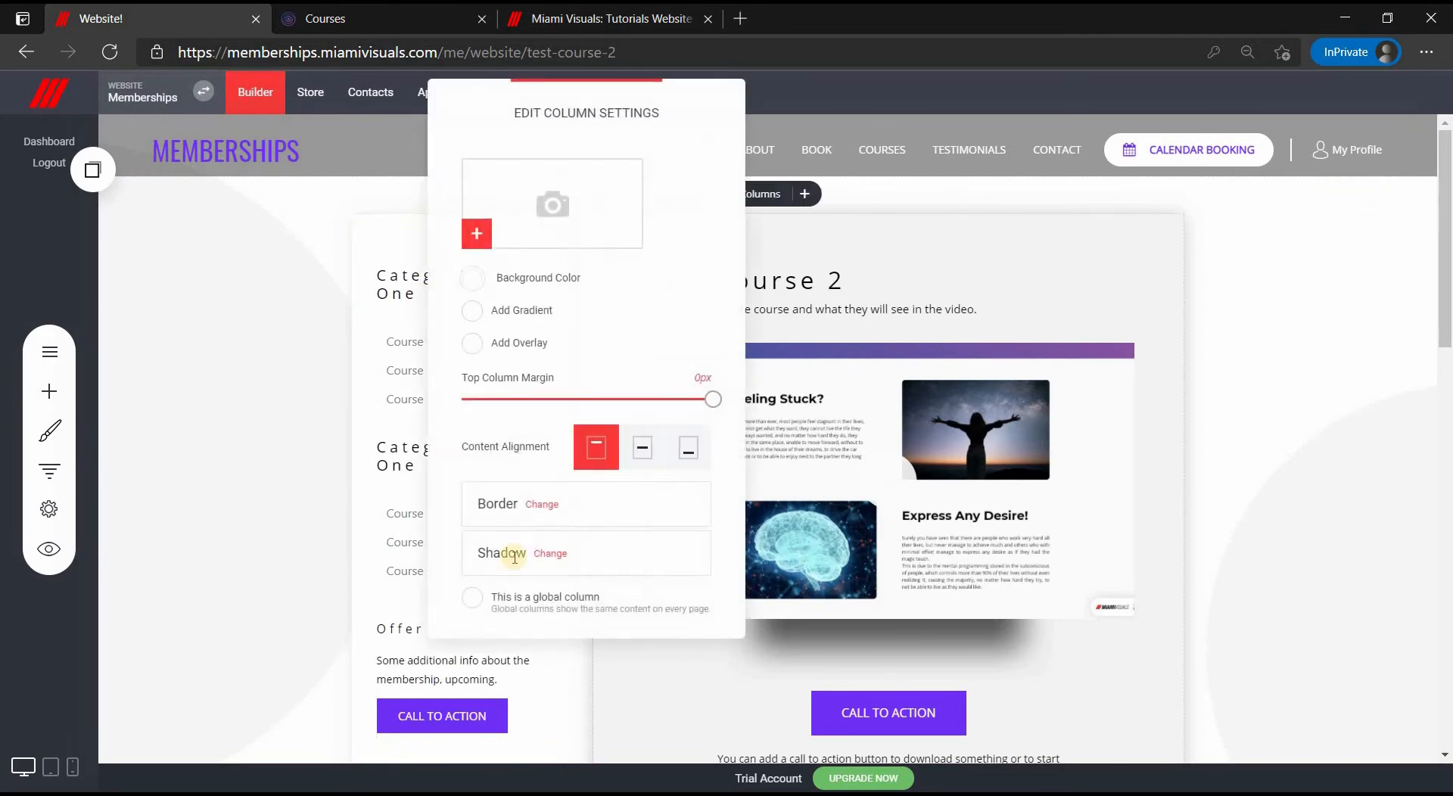
pyautogui.click(527, 607)
pyautogui.scroll(-1, 533, 609)
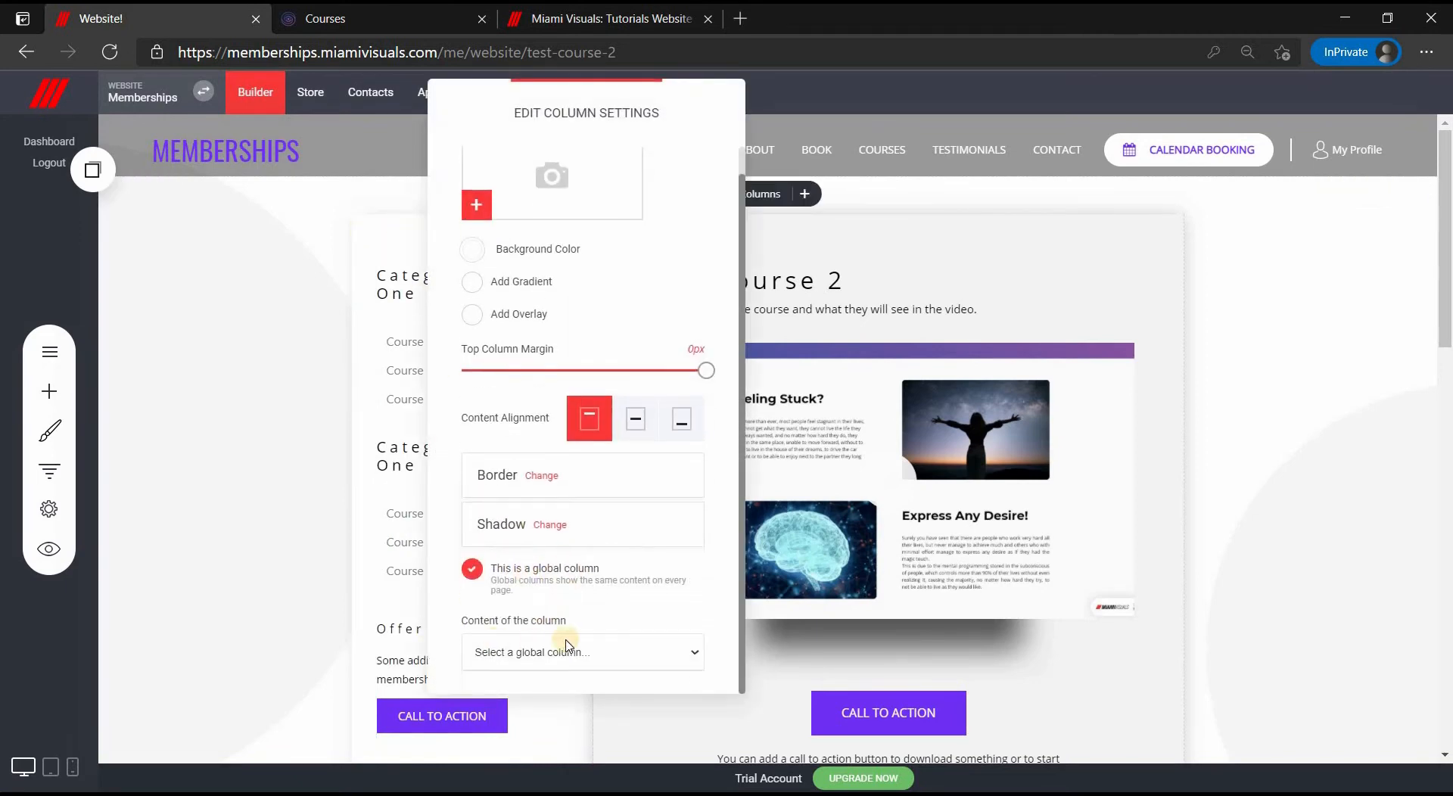
pyautogui.click(547, 657)
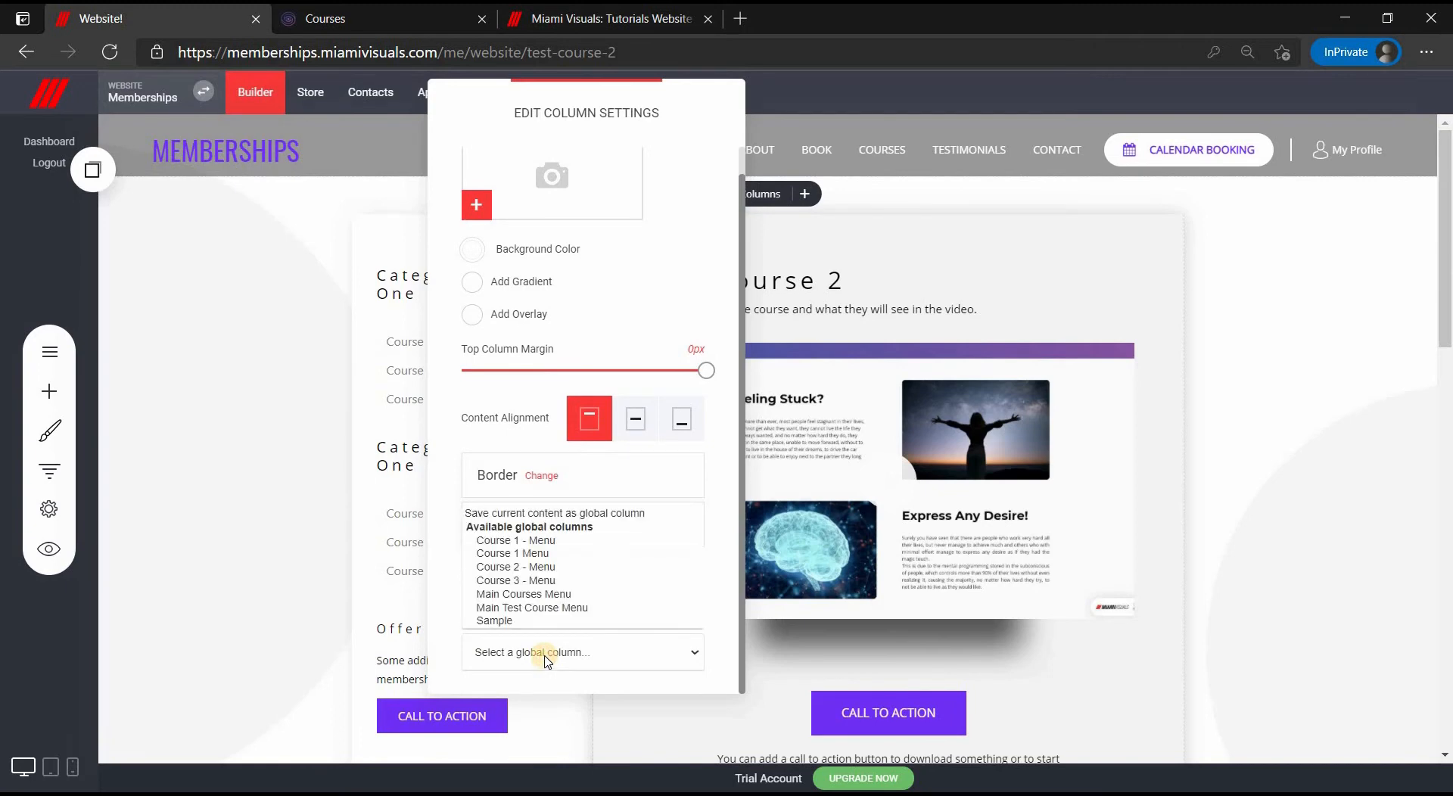
pyautogui.click(553, 608)
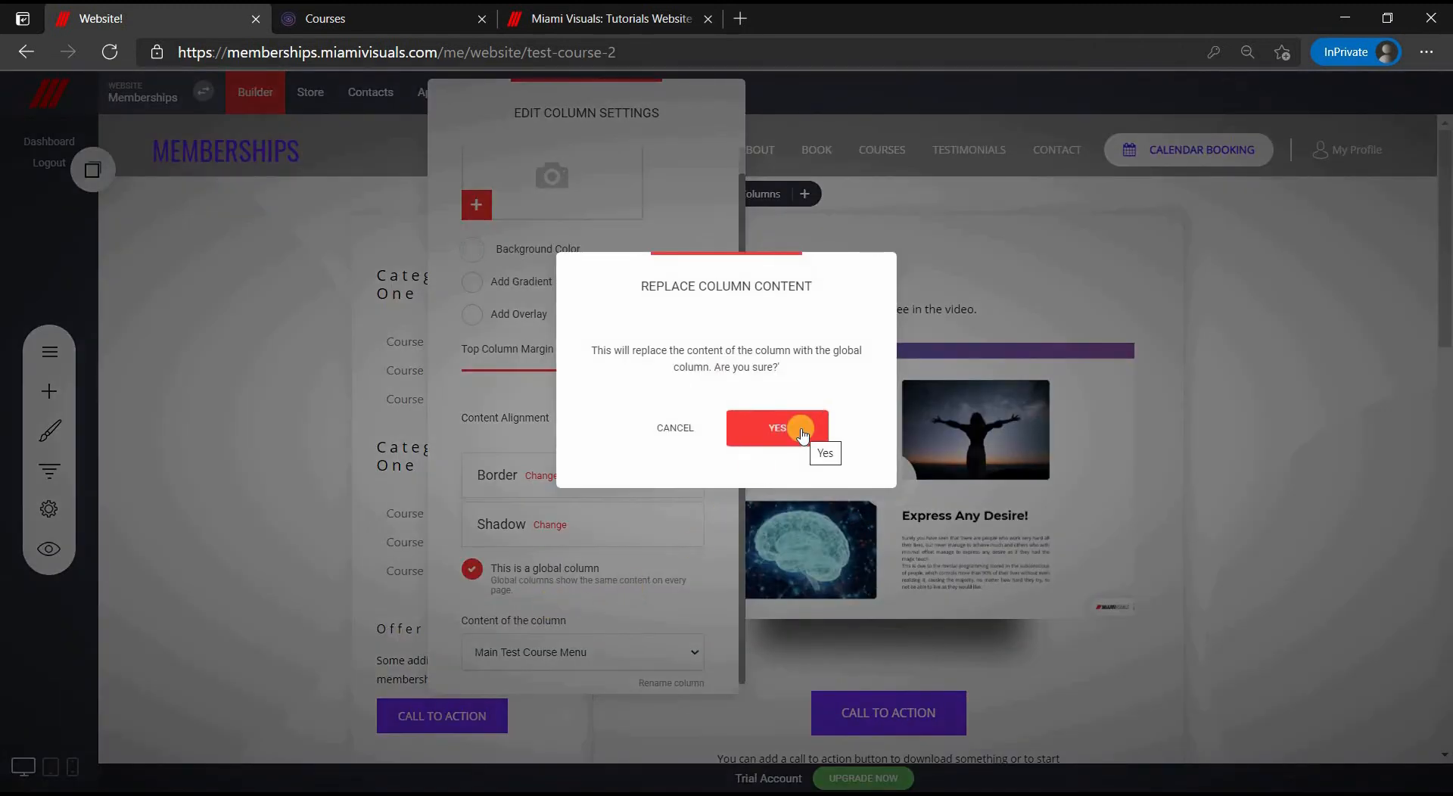
pyautogui.click(802, 432)
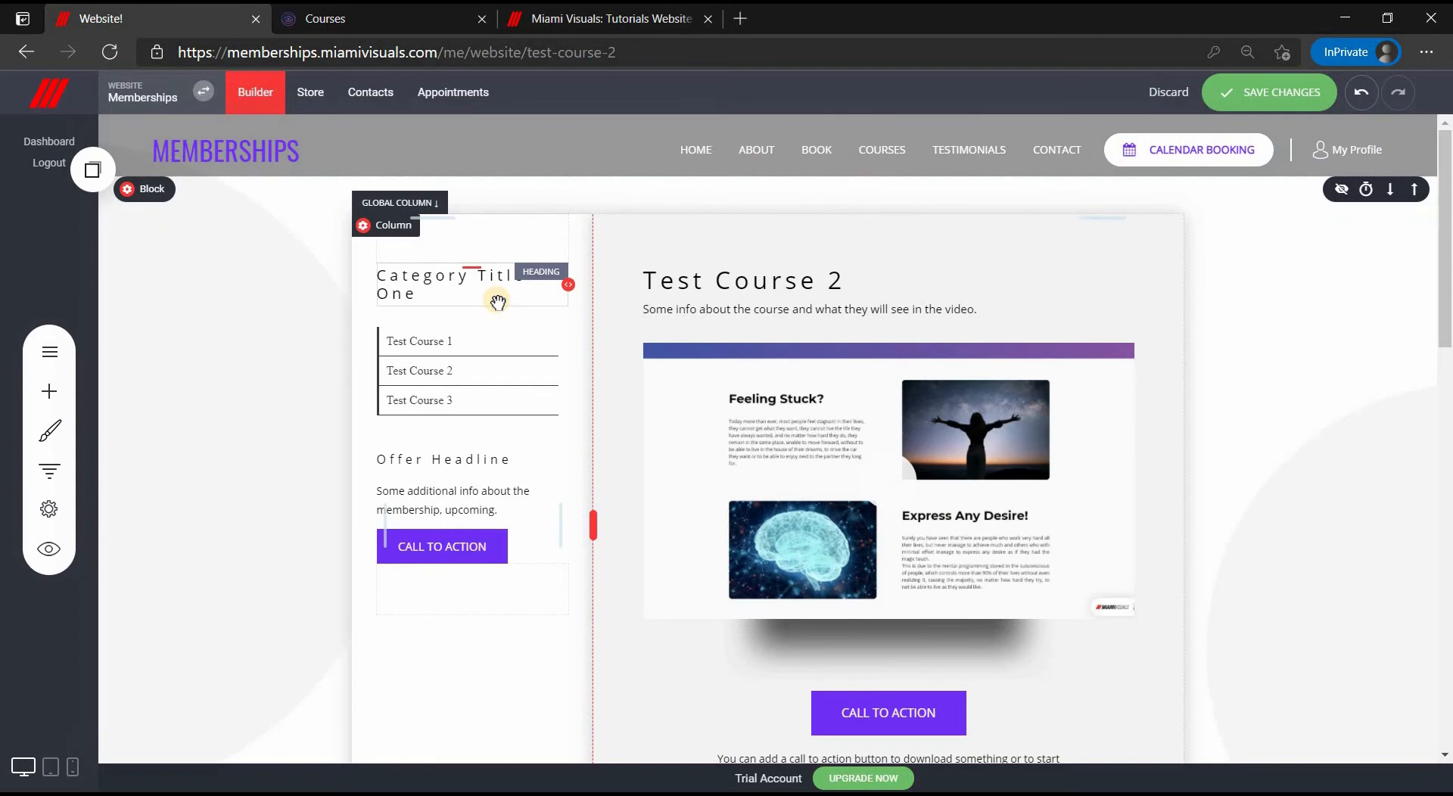
pyautogui.click(1260, 92)
# On the Test Course 3 page, make the sidebar a global column using "Main Test Course Menu" and save the changes
pyautogui.click(50, 351)
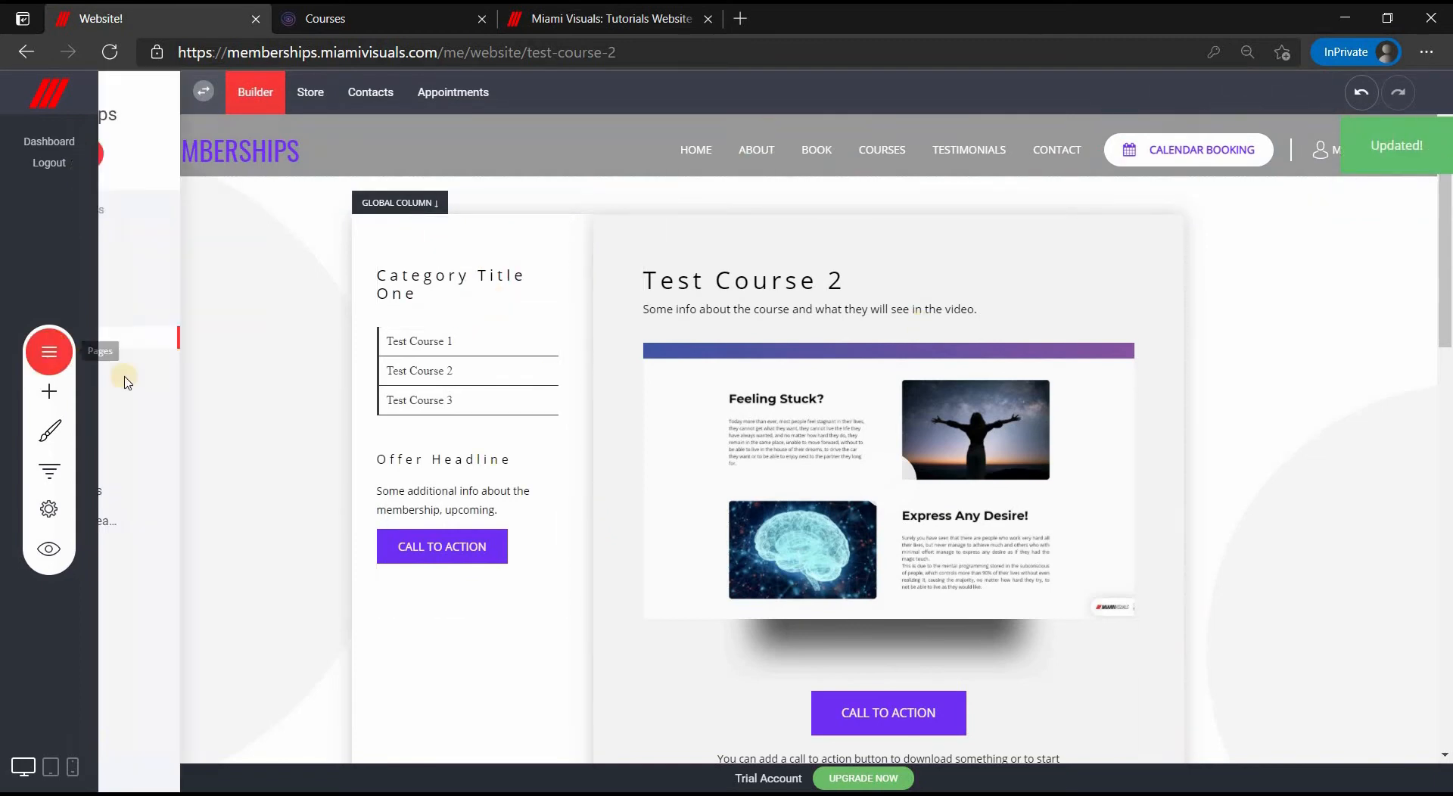
pyautogui.click(170, 367)
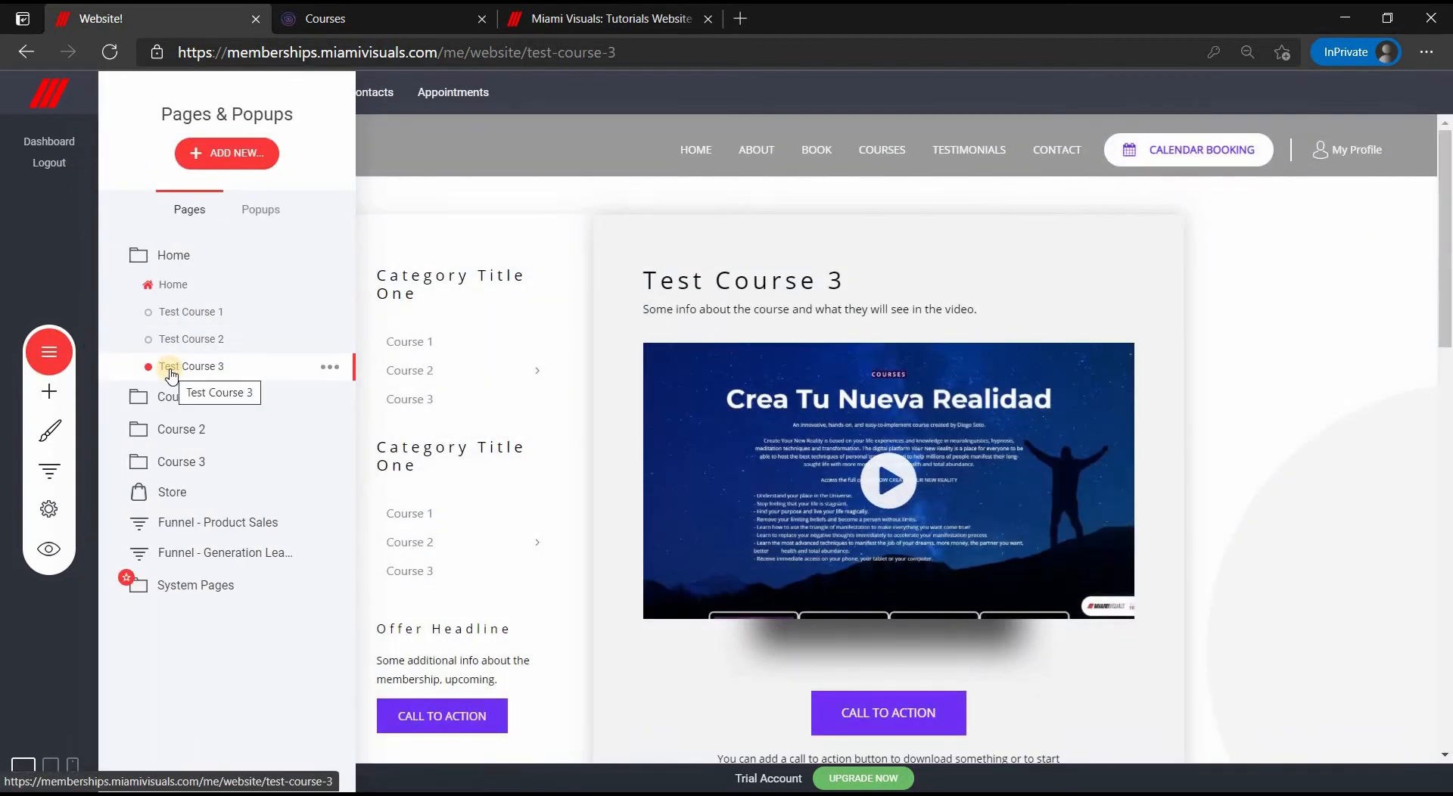
pyautogui.click(415, 232)
pyautogui.click(408, 236)
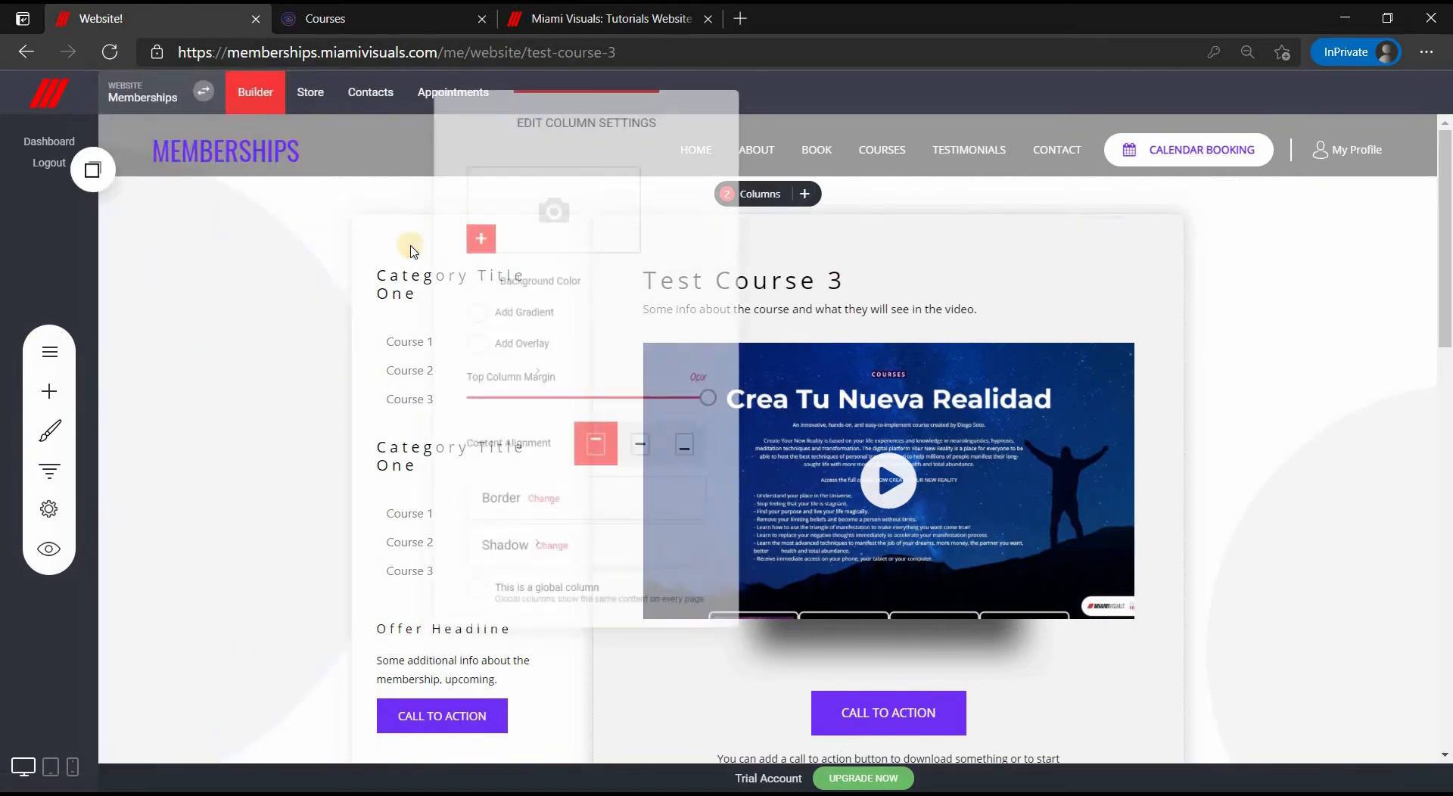
pyautogui.click(530, 598)
pyautogui.click(560, 681)
pyautogui.click(545, 628)
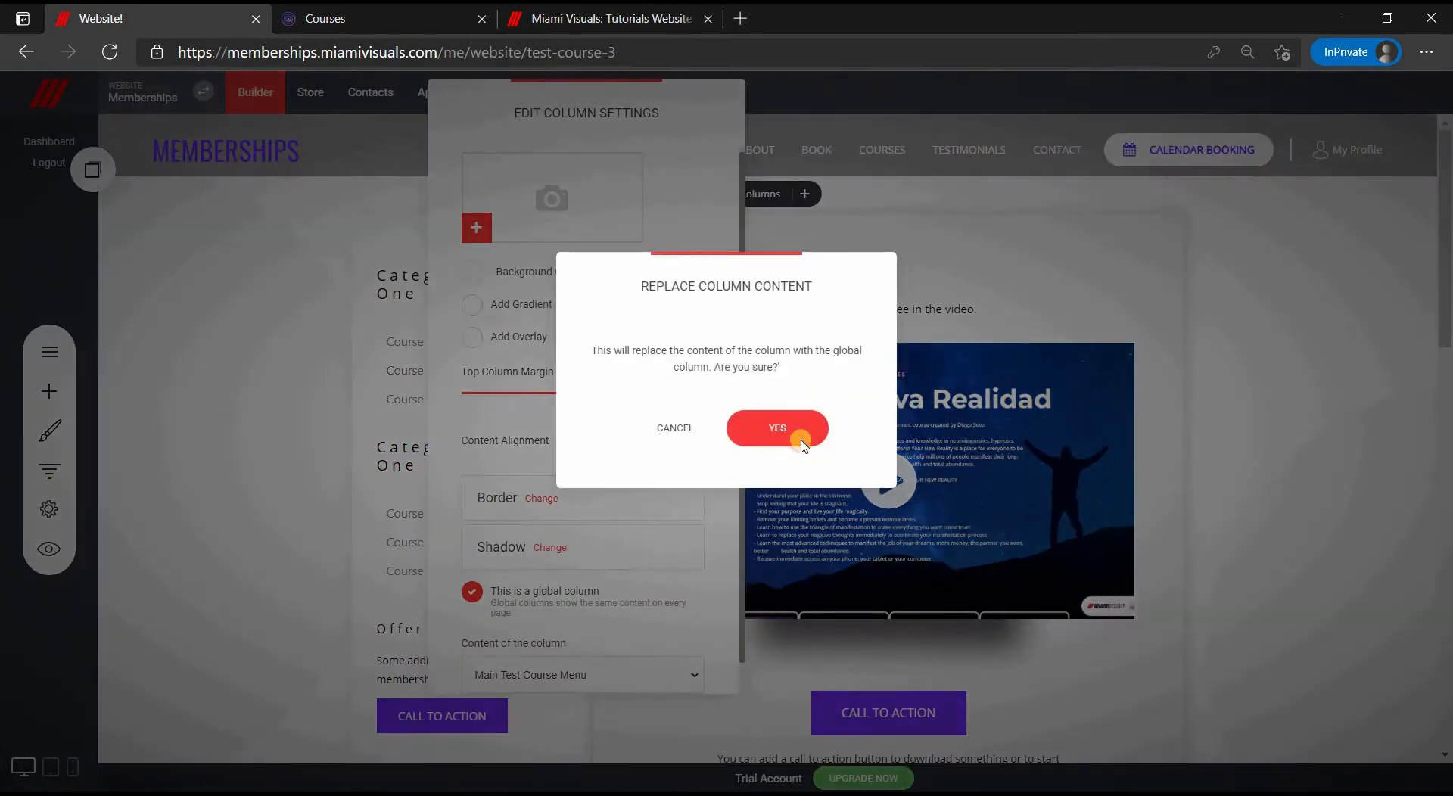
pyautogui.click(797, 432)
pyautogui.click(1240, 110)
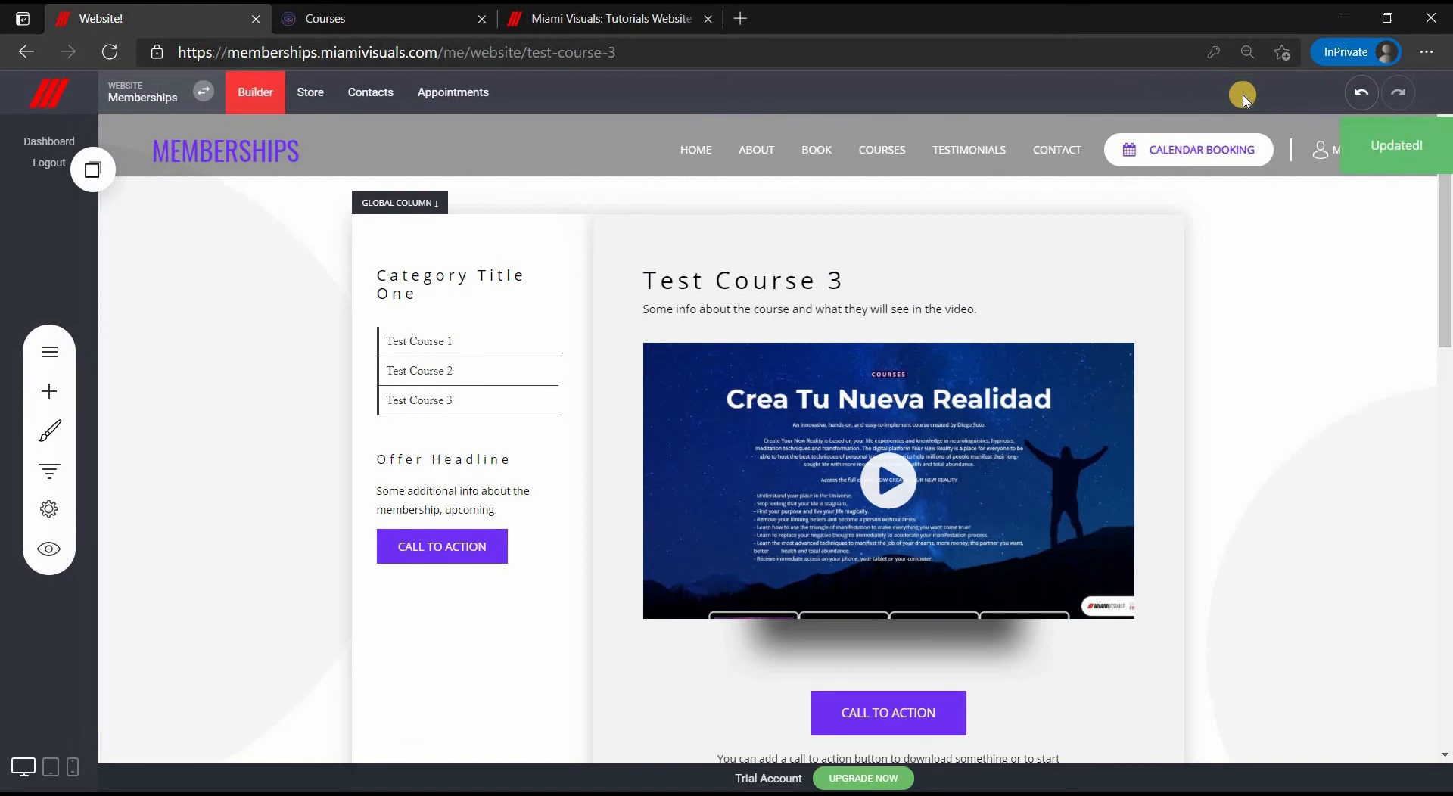
# Preview the site and test the sidebar links to Test Course 1, 2 and 3, then close the preview
pyautogui.click(50, 550)
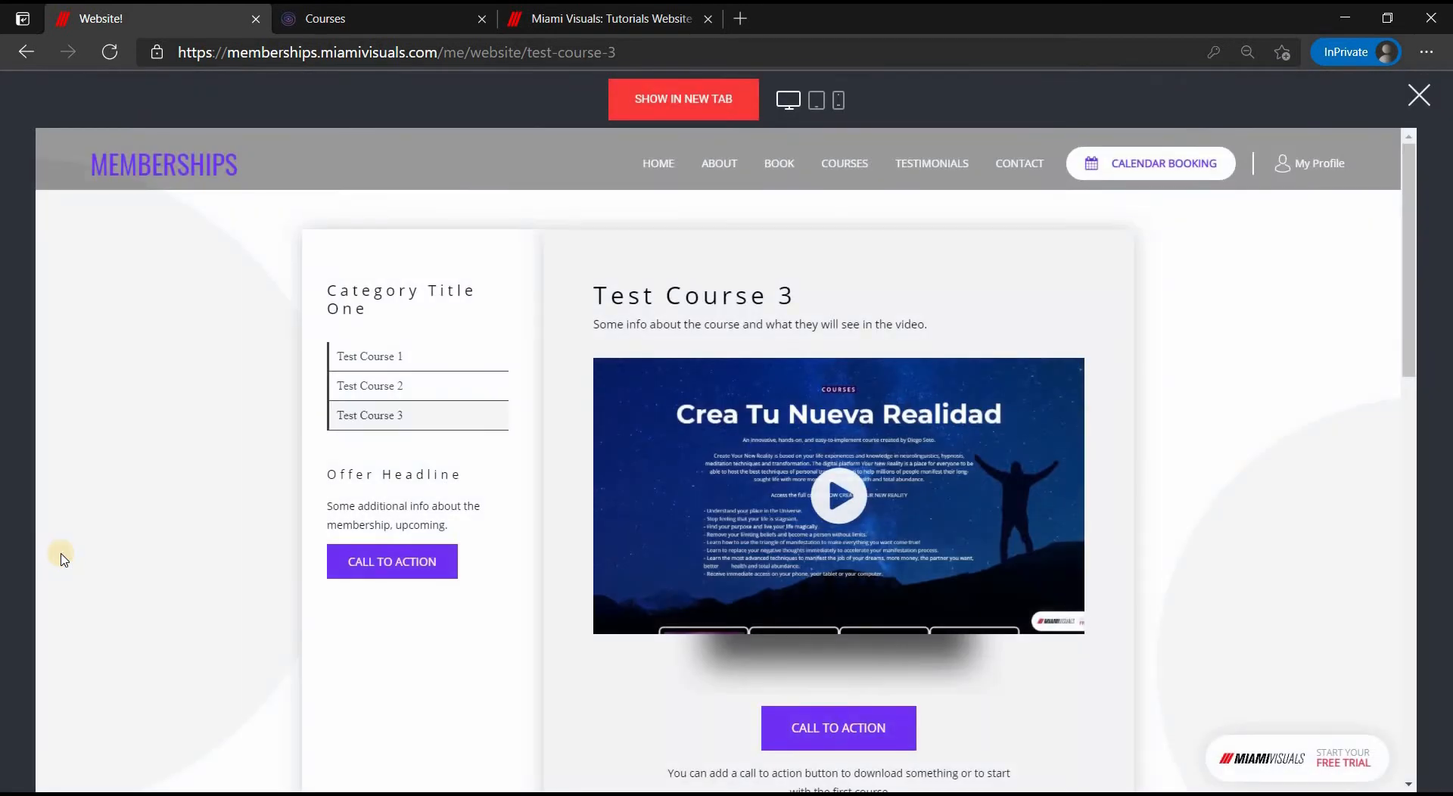
pyautogui.click(360, 370)
pyautogui.click(381, 386)
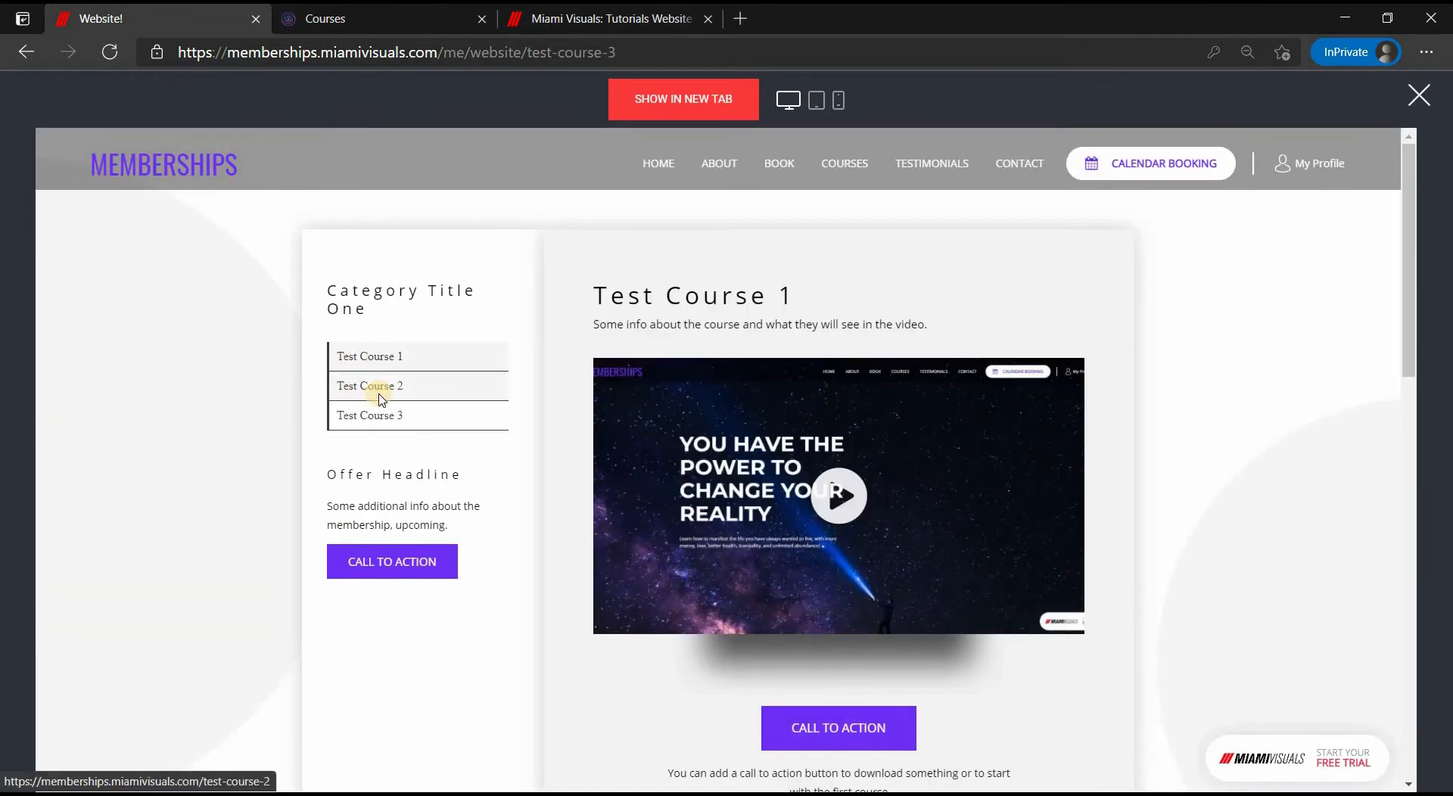
pyautogui.click(382, 417)
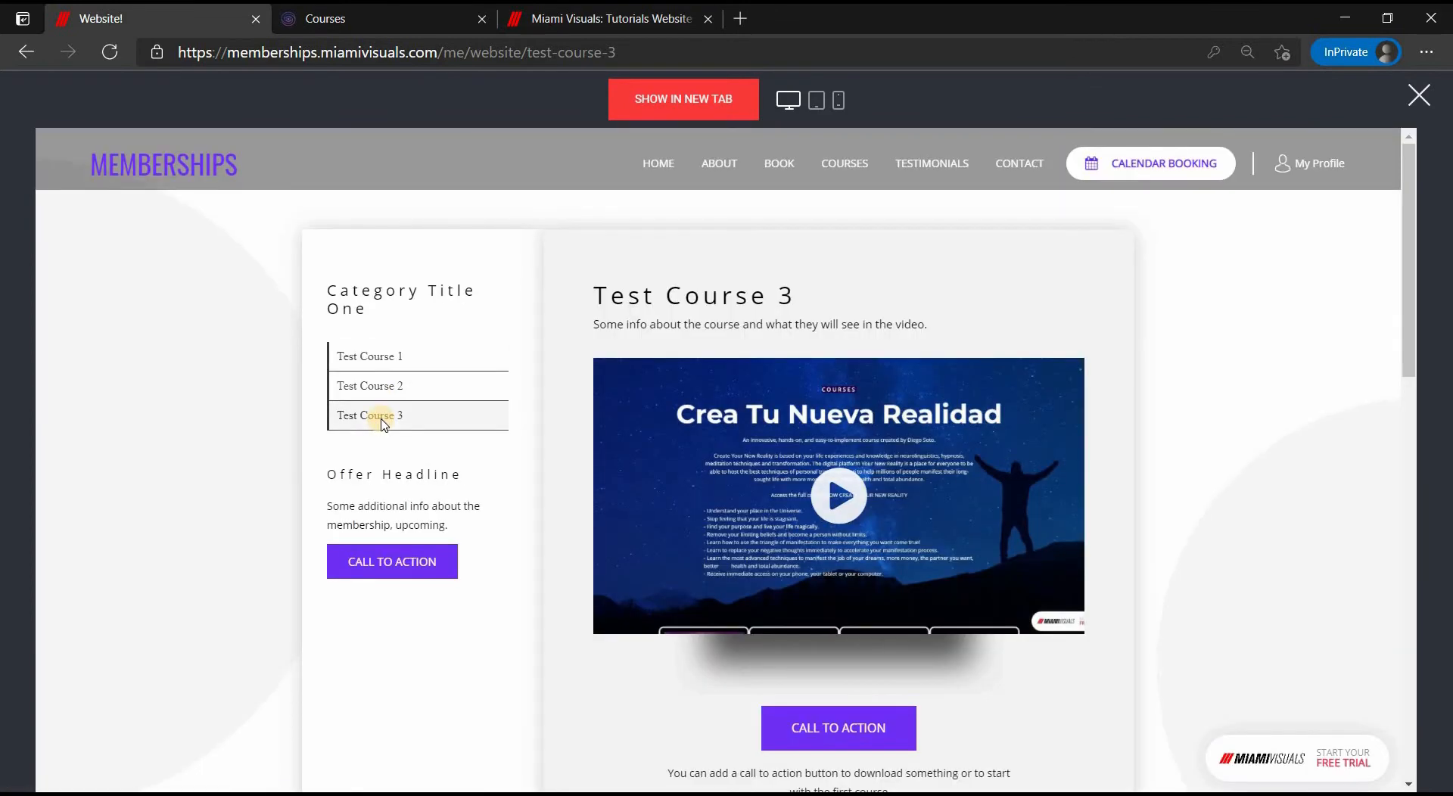
pyautogui.click(381, 354)
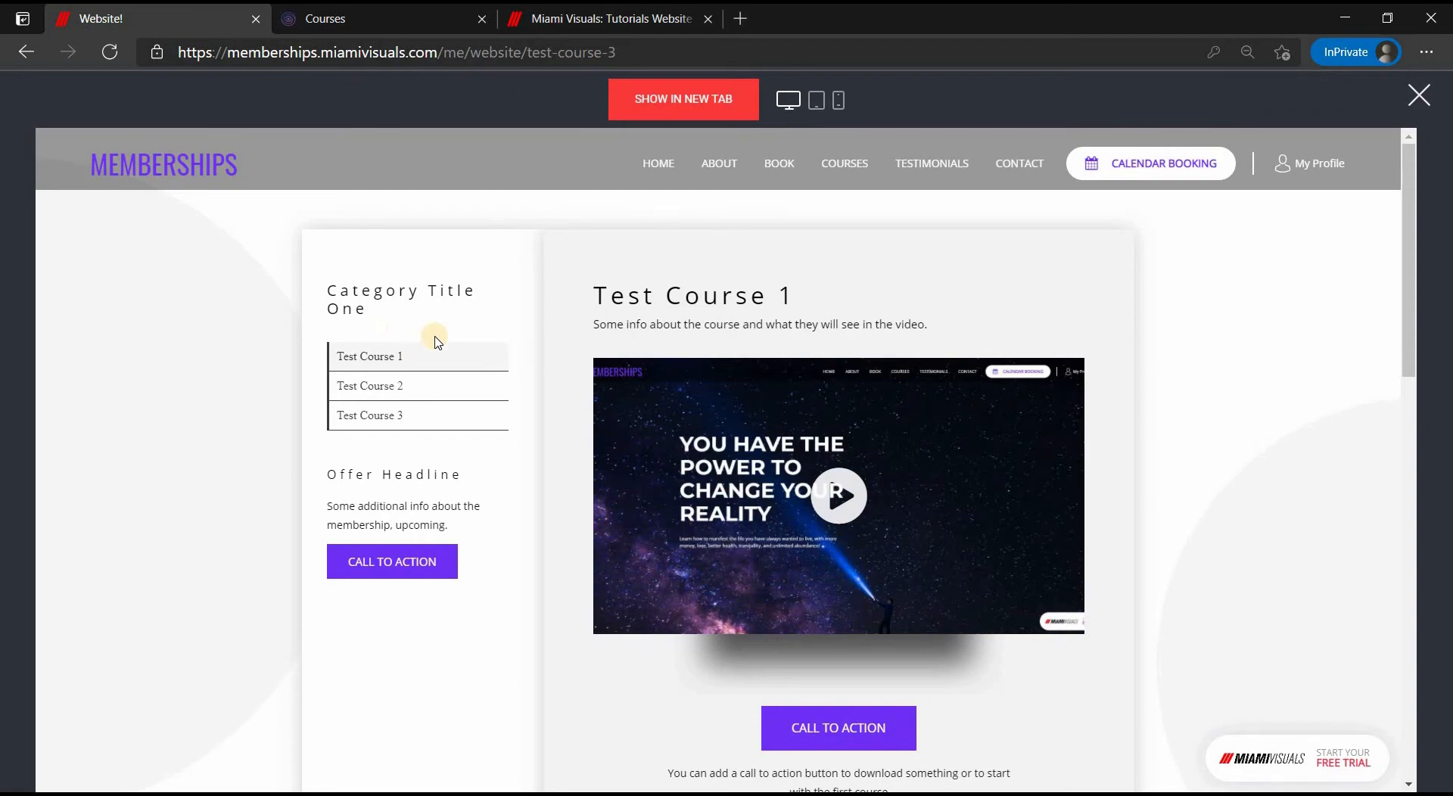
pyautogui.click(1419, 94)
# In the settings of Course1's Images & Text page, choose Members Only access for the Members -Course 1 group and save
pyautogui.click(49, 351)
pyautogui.click(180, 286)
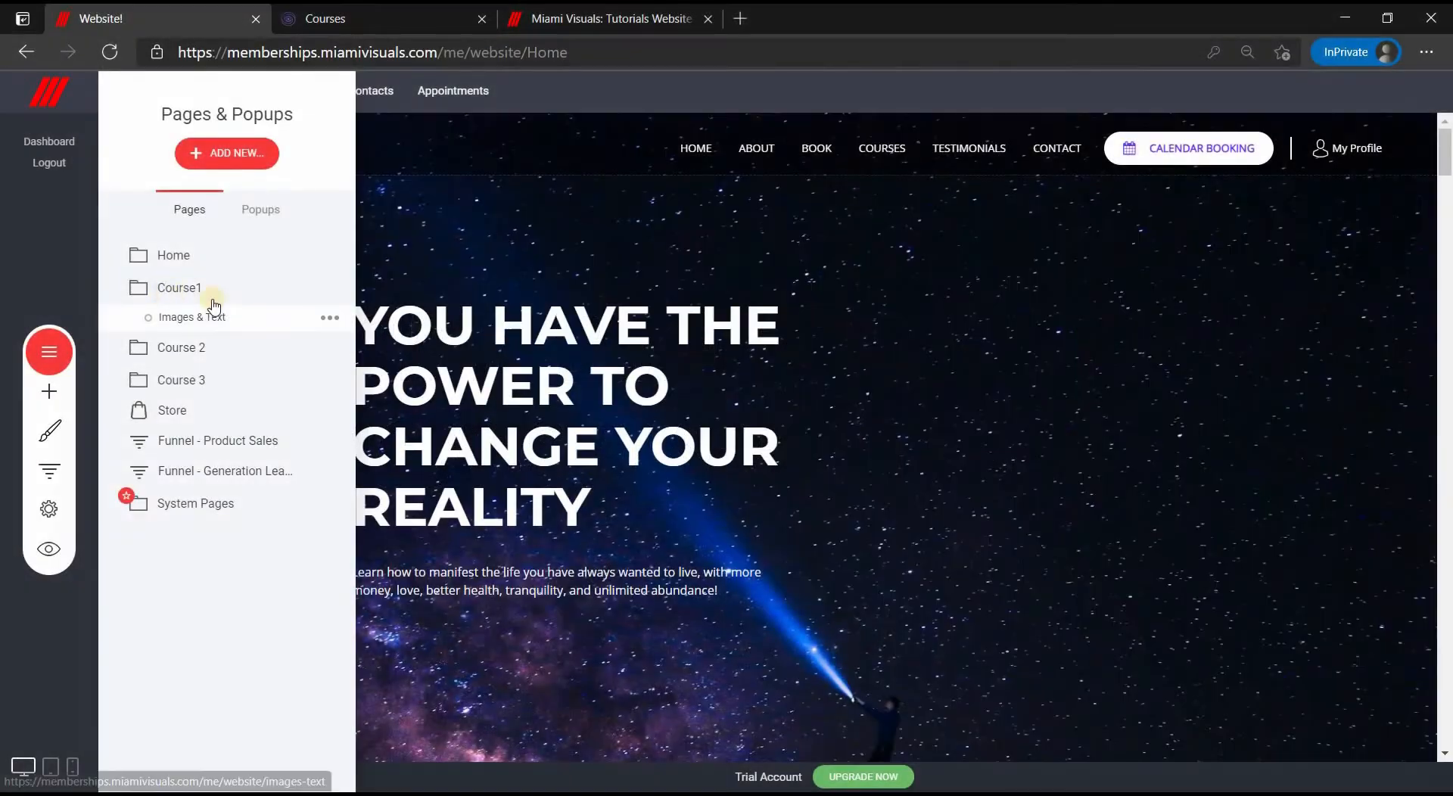
pyautogui.click(191, 317)
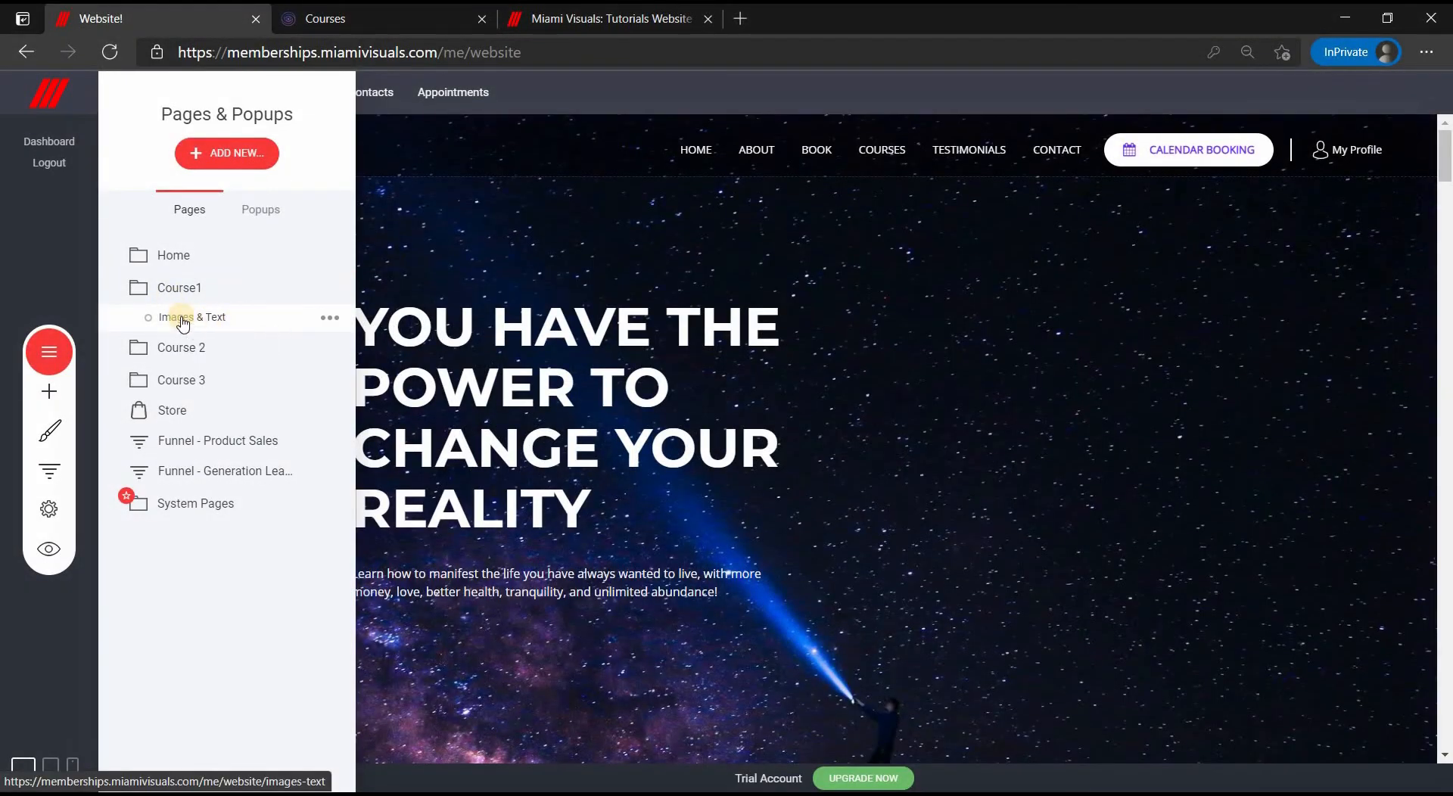
pyautogui.click(330, 319)
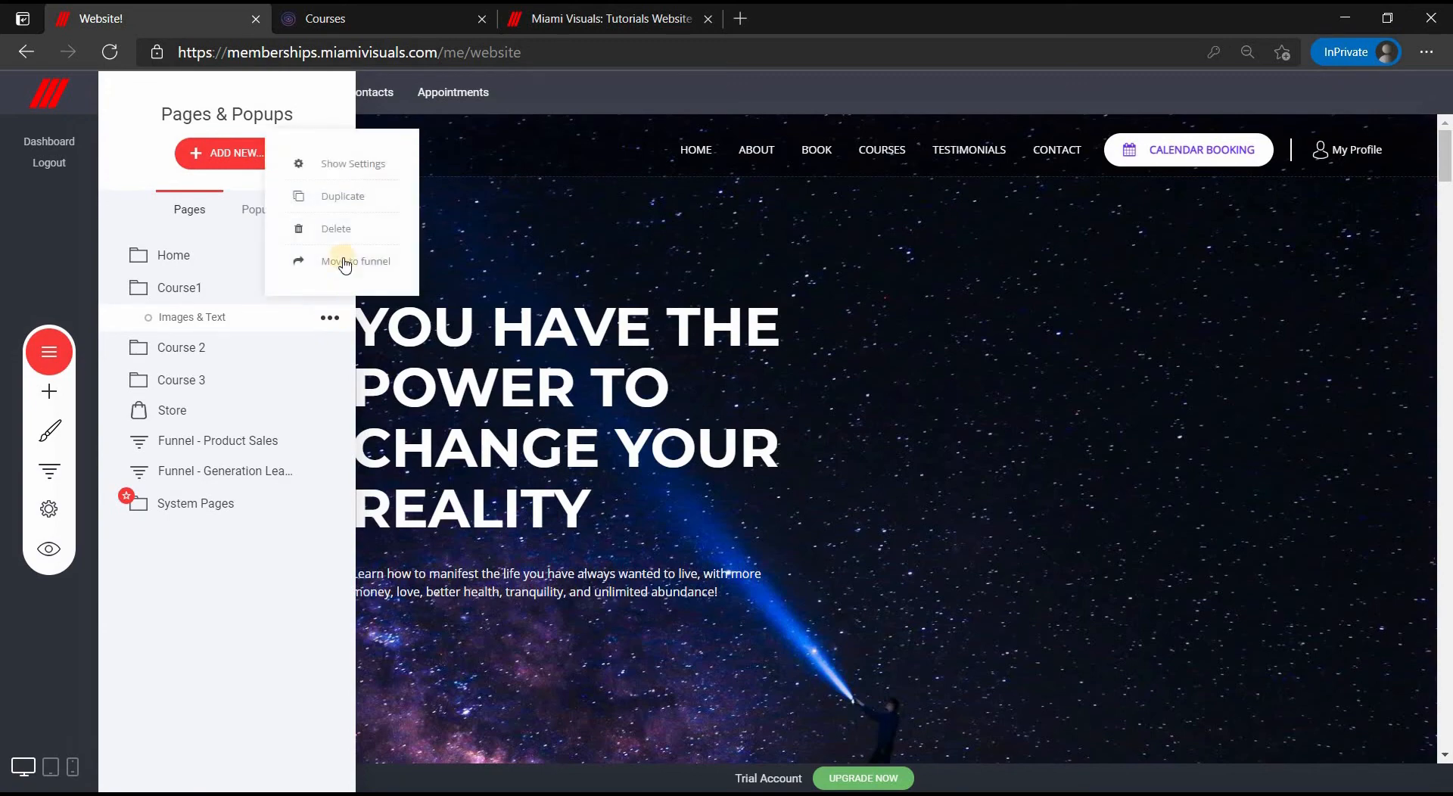
pyautogui.click(331, 171)
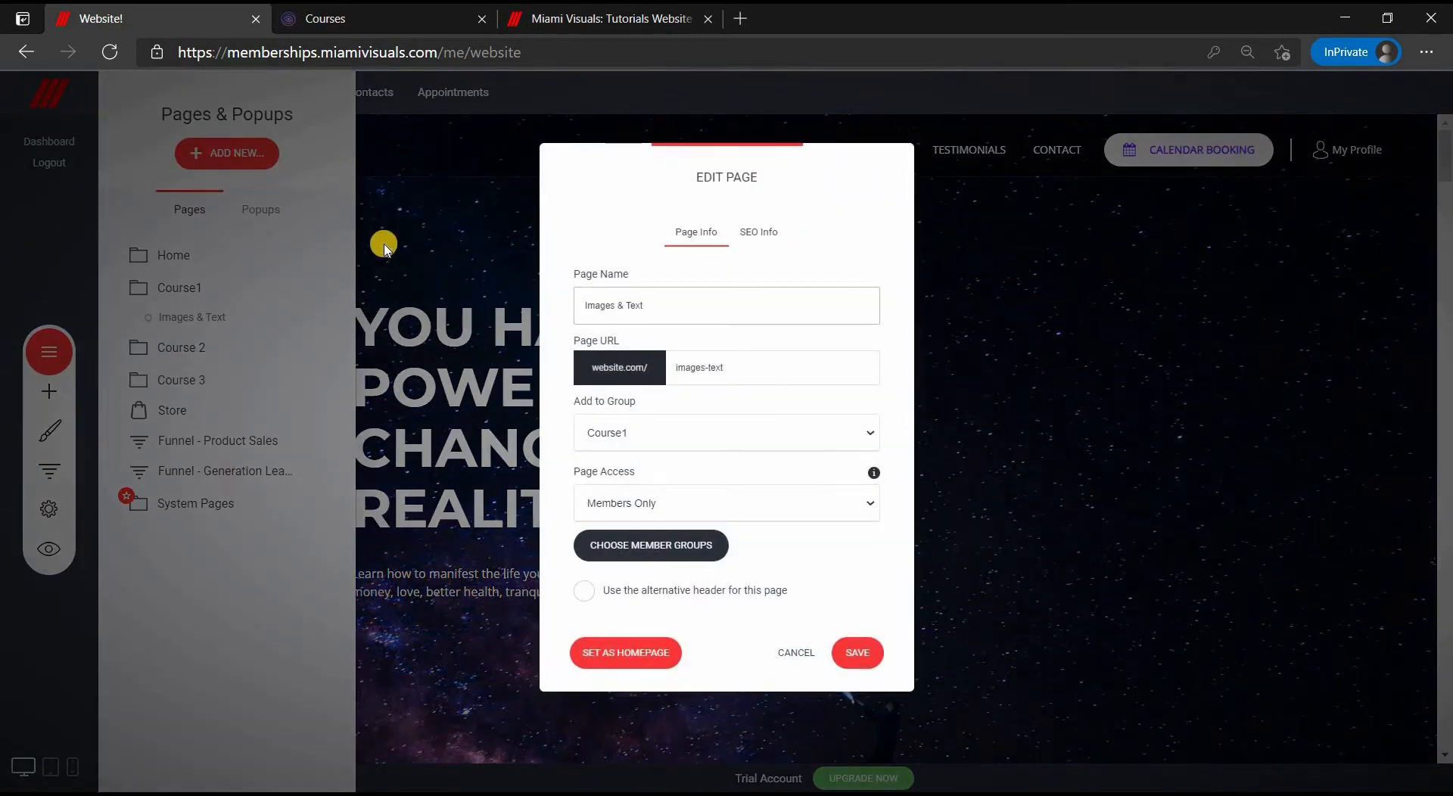
pyautogui.click(713, 508)
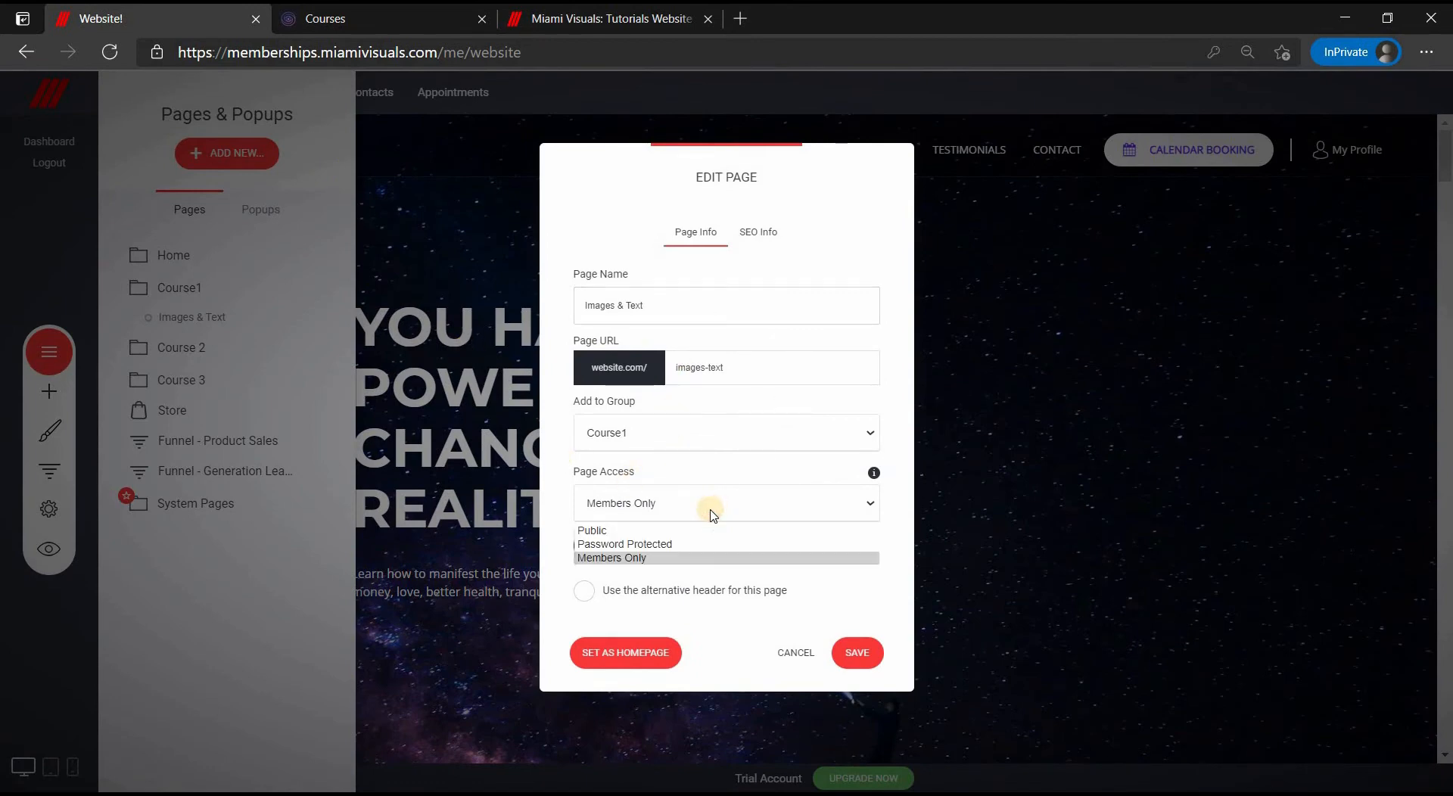
pyautogui.click(687, 558)
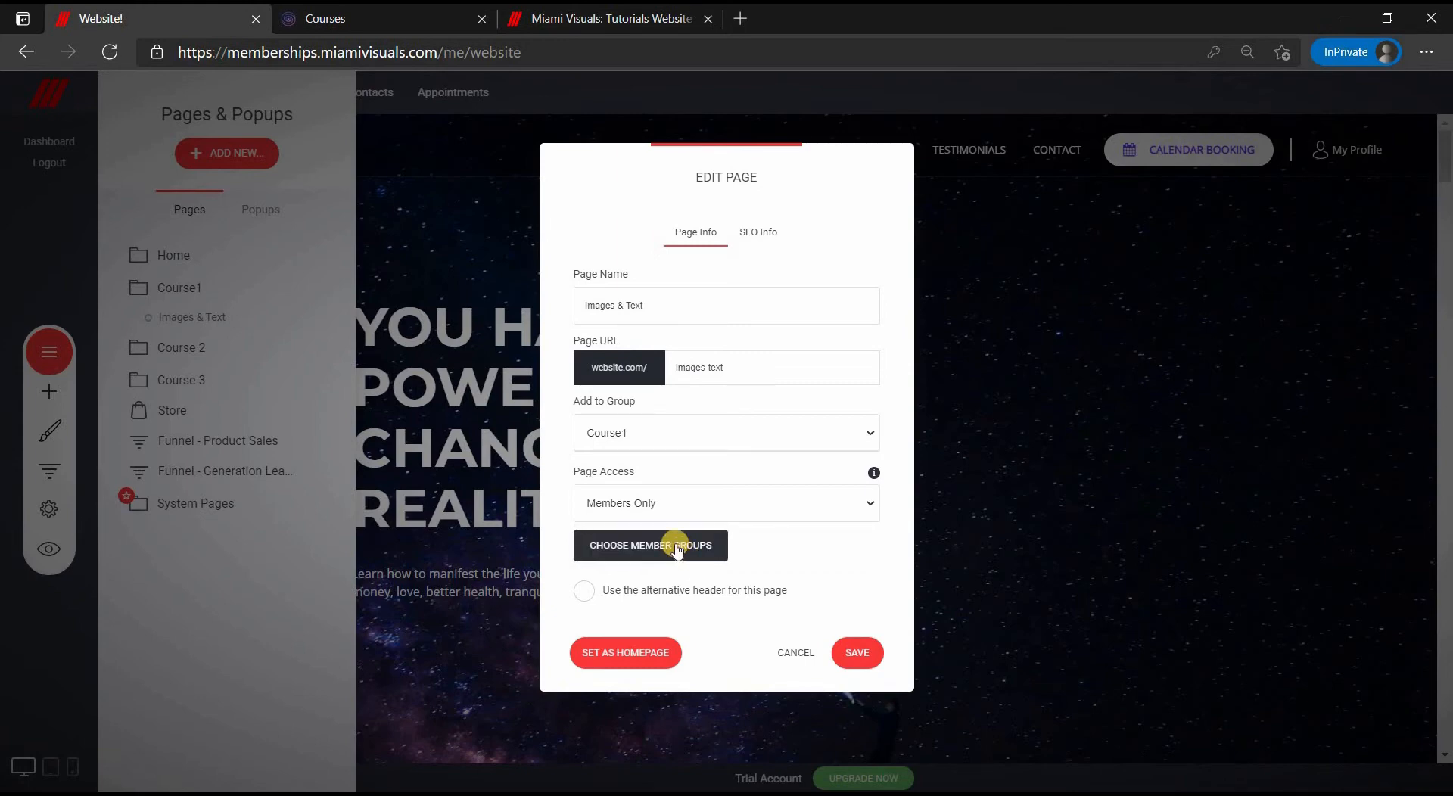
pyautogui.click(622, 553)
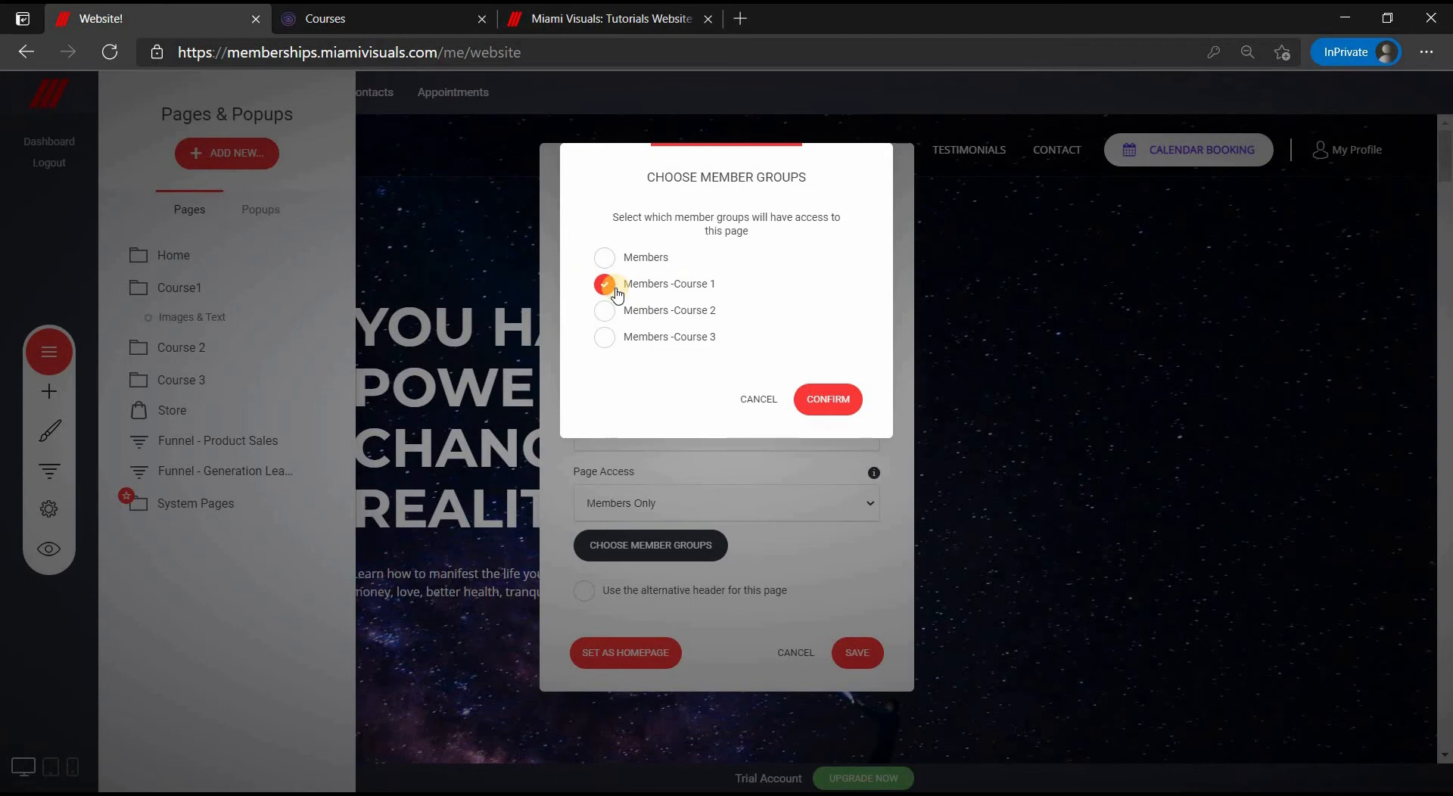
pyautogui.click(828, 399)
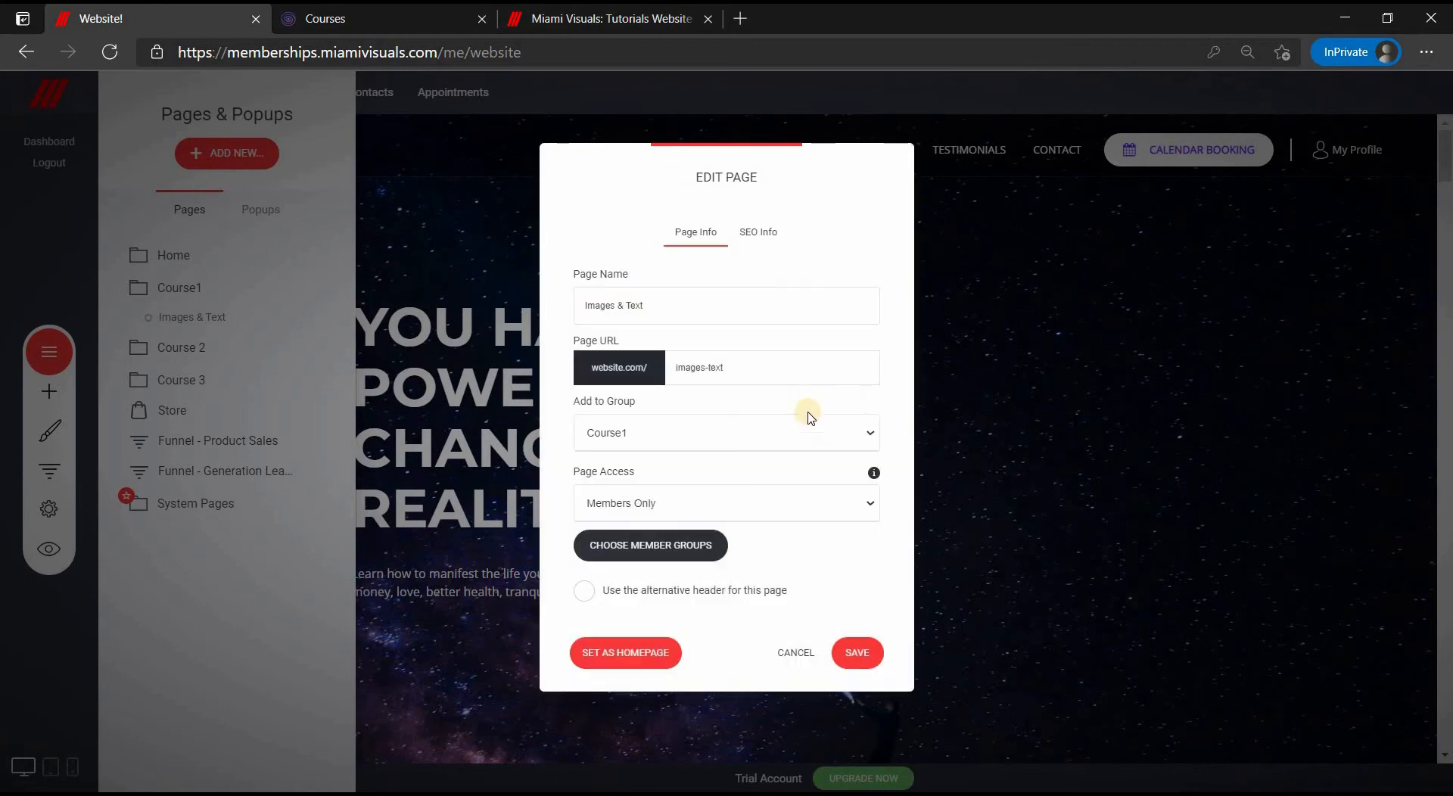
pyautogui.click(852, 652)
# Confirm the Members -Course 2 group for Course 2's Audios page, save its settings, and close the page list
pyautogui.click(278, 349)
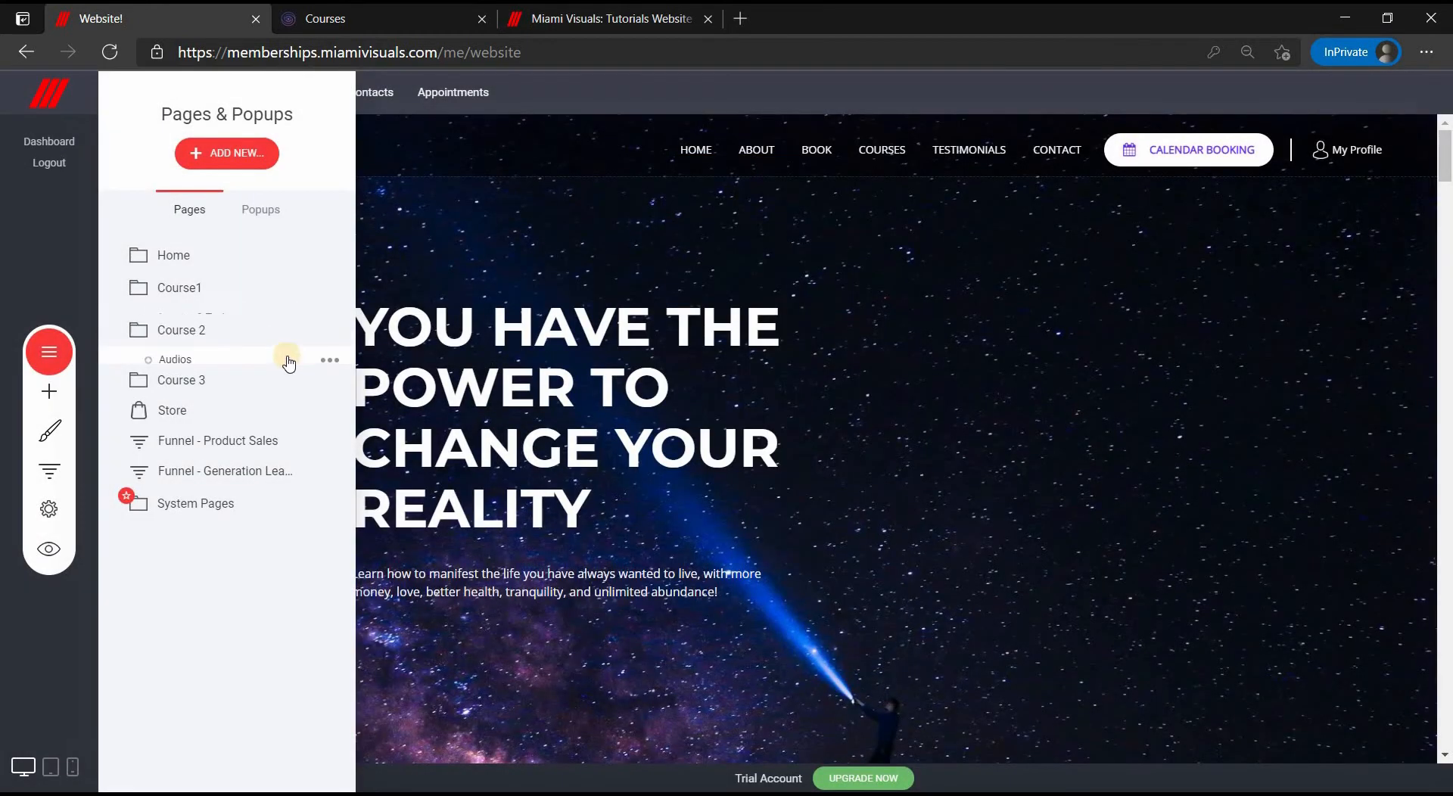
pyautogui.click(328, 352)
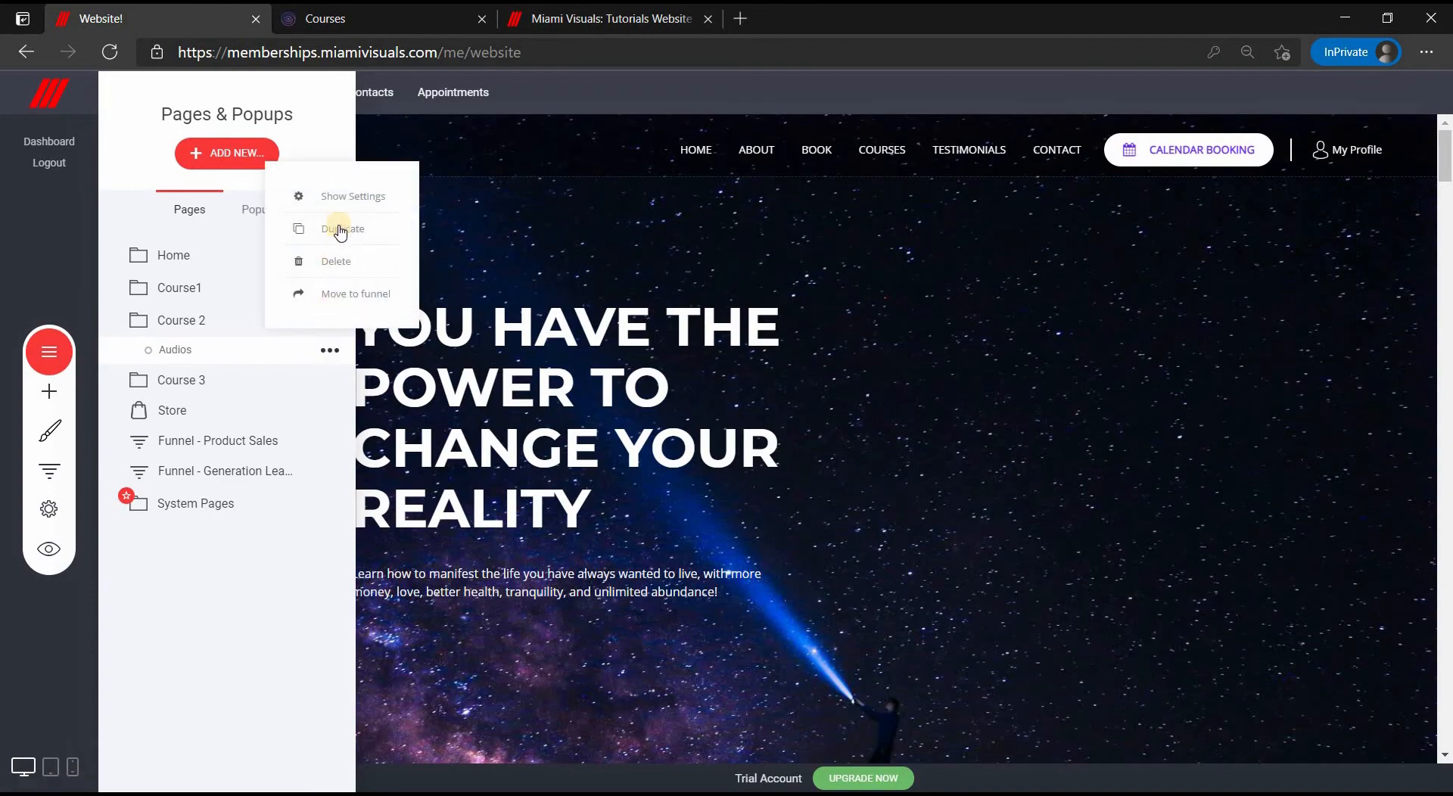
pyautogui.click(326, 196)
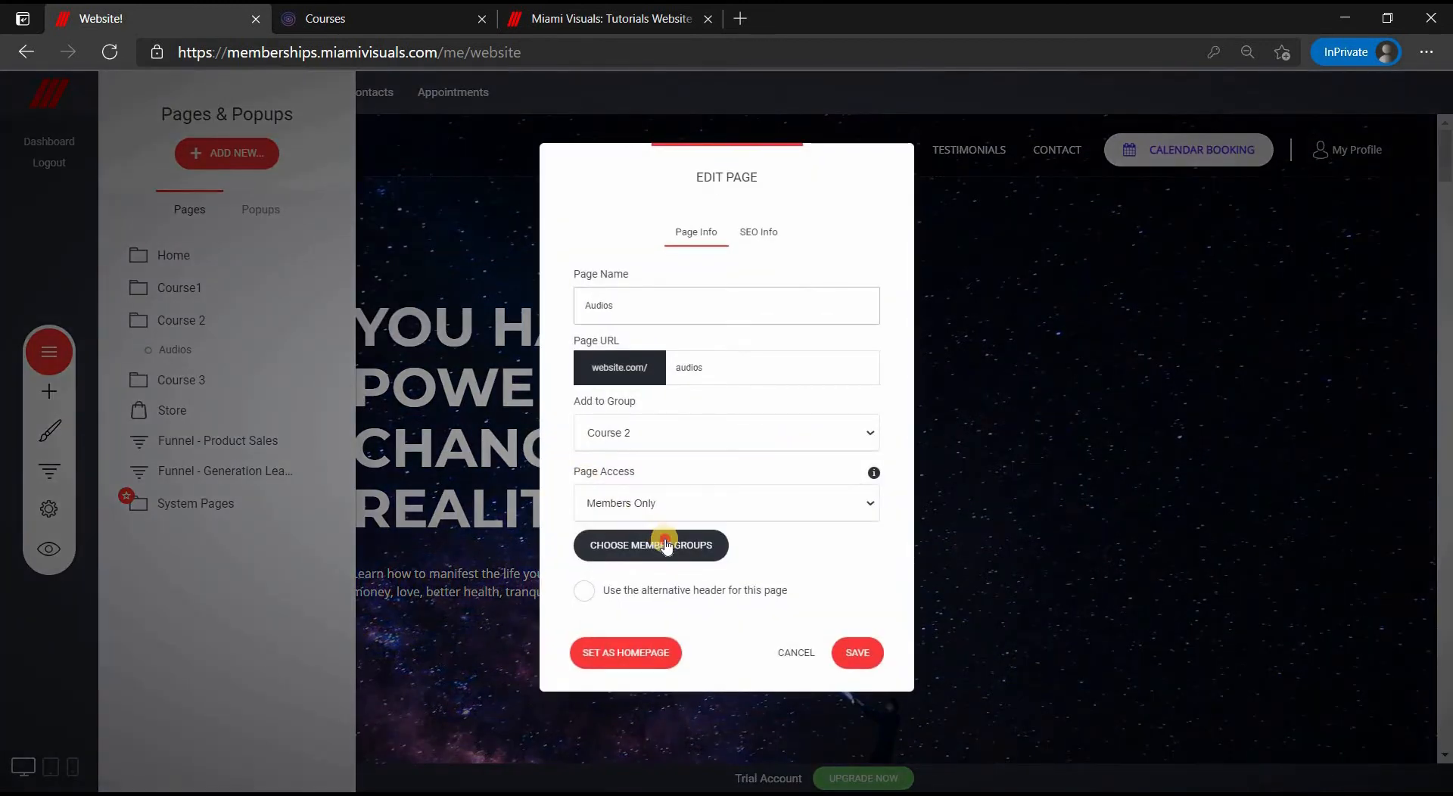
pyautogui.click(665, 543)
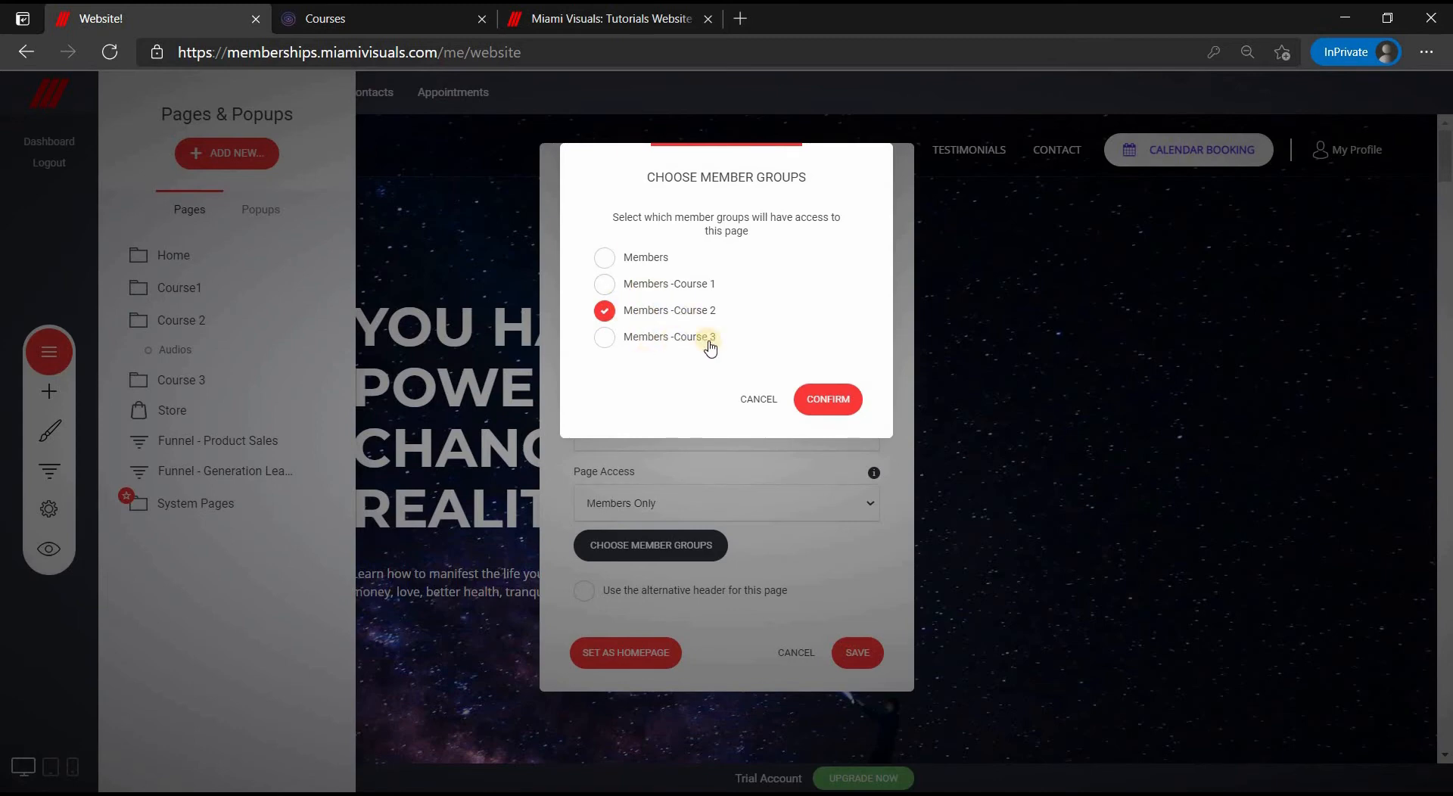
pyautogui.click(808, 398)
pyautogui.click(848, 652)
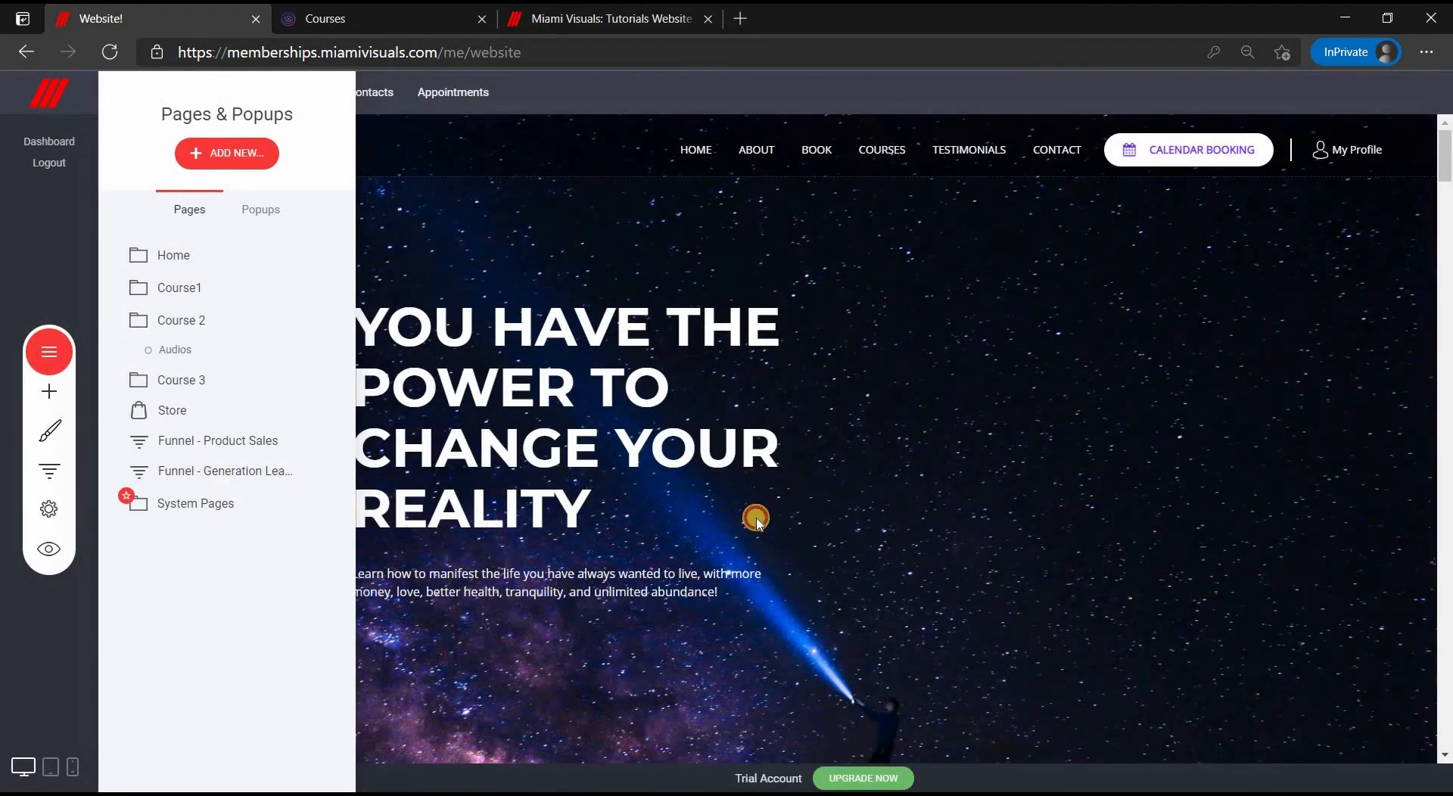
pyautogui.click(758, 521)
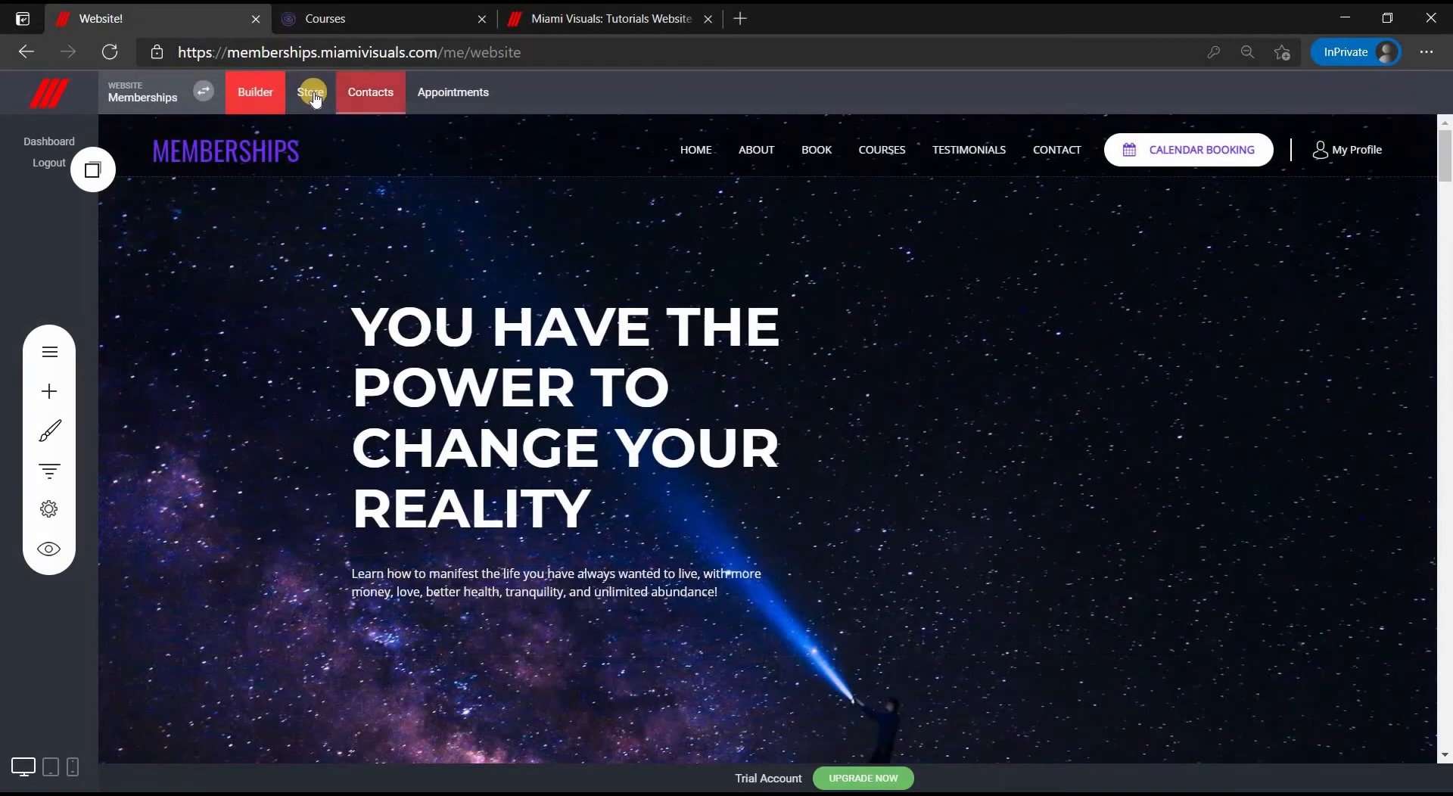
# Open the store's product list and view the product types offered for a new product, including Membership
pyautogui.click(312, 93)
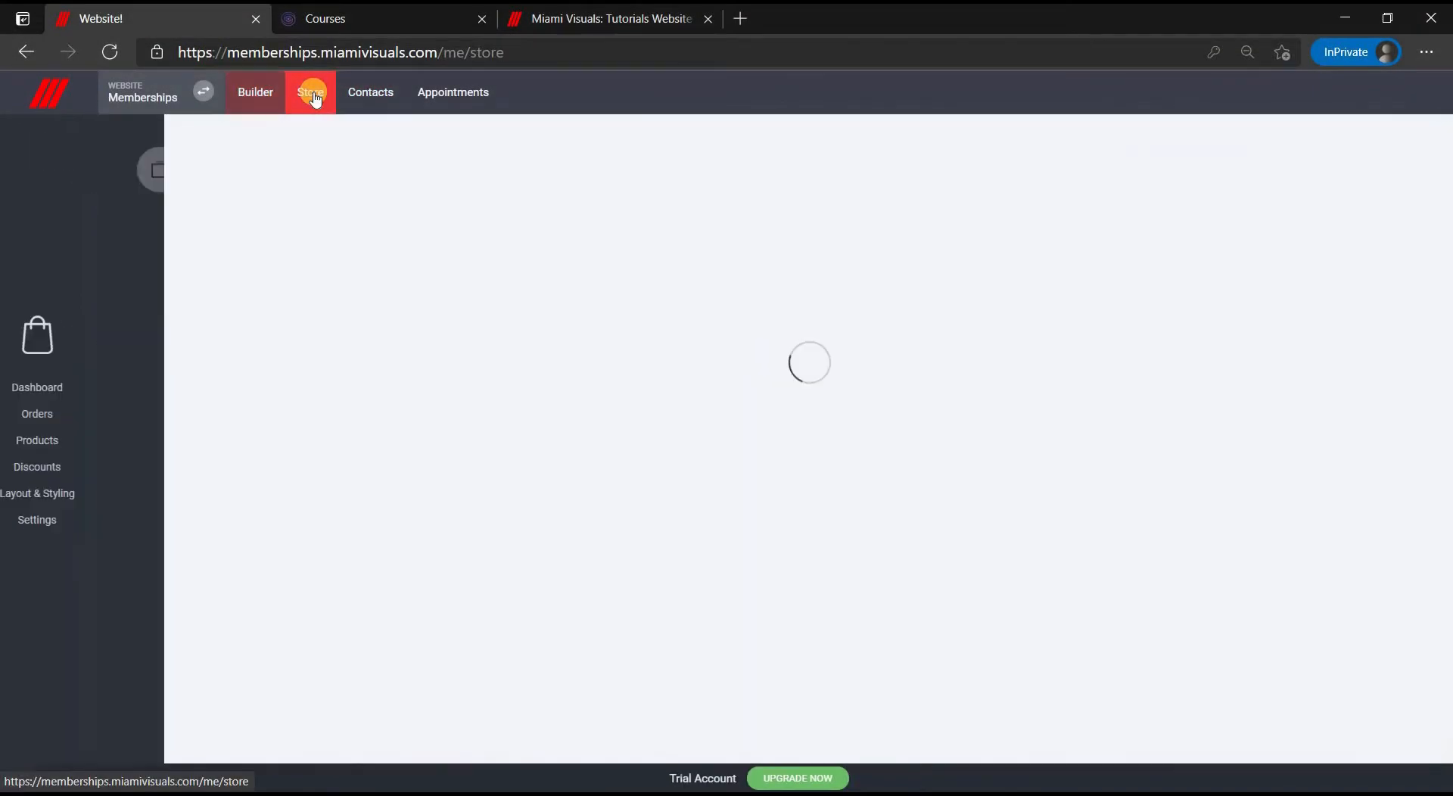
pyautogui.click(1038, 428)
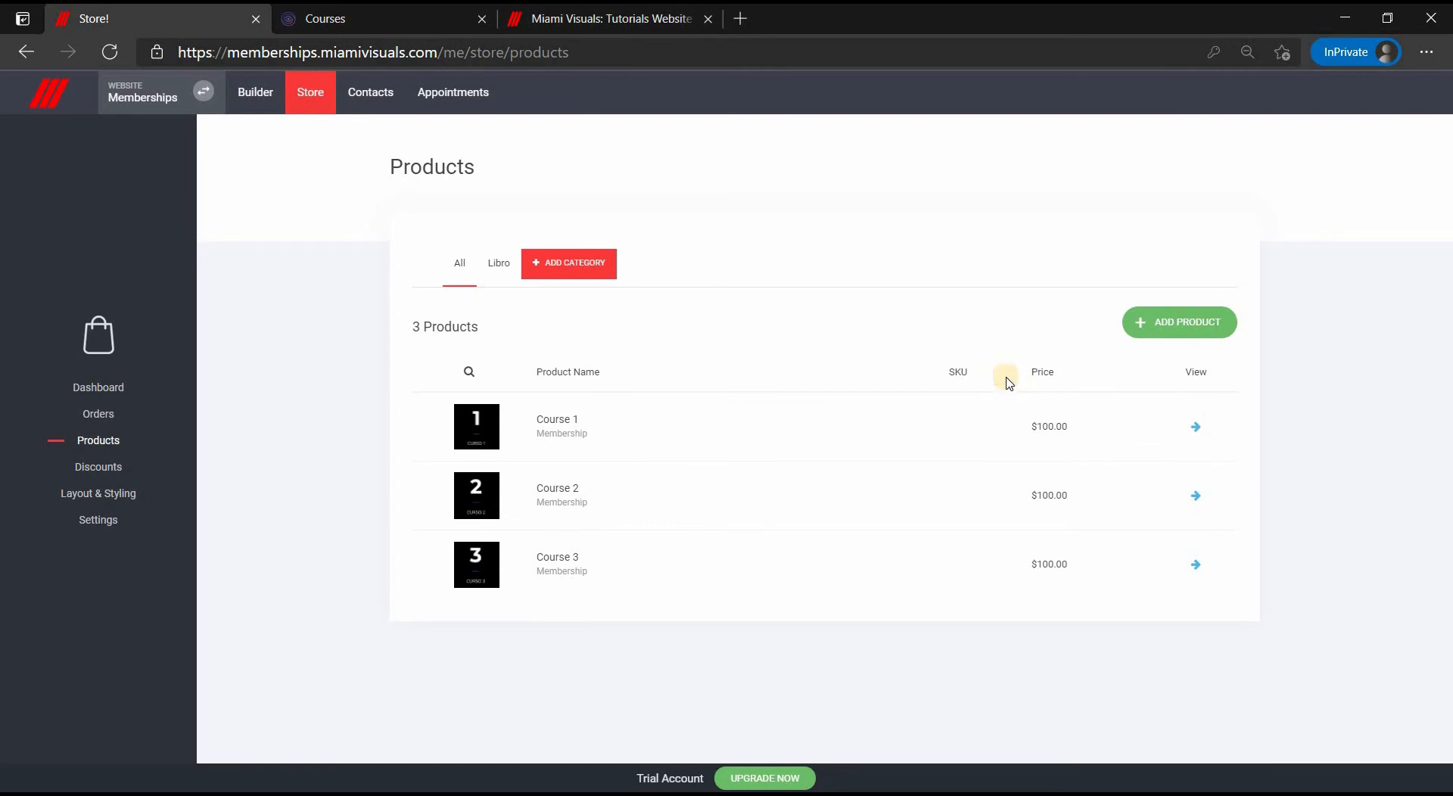
pyautogui.click(1185, 330)
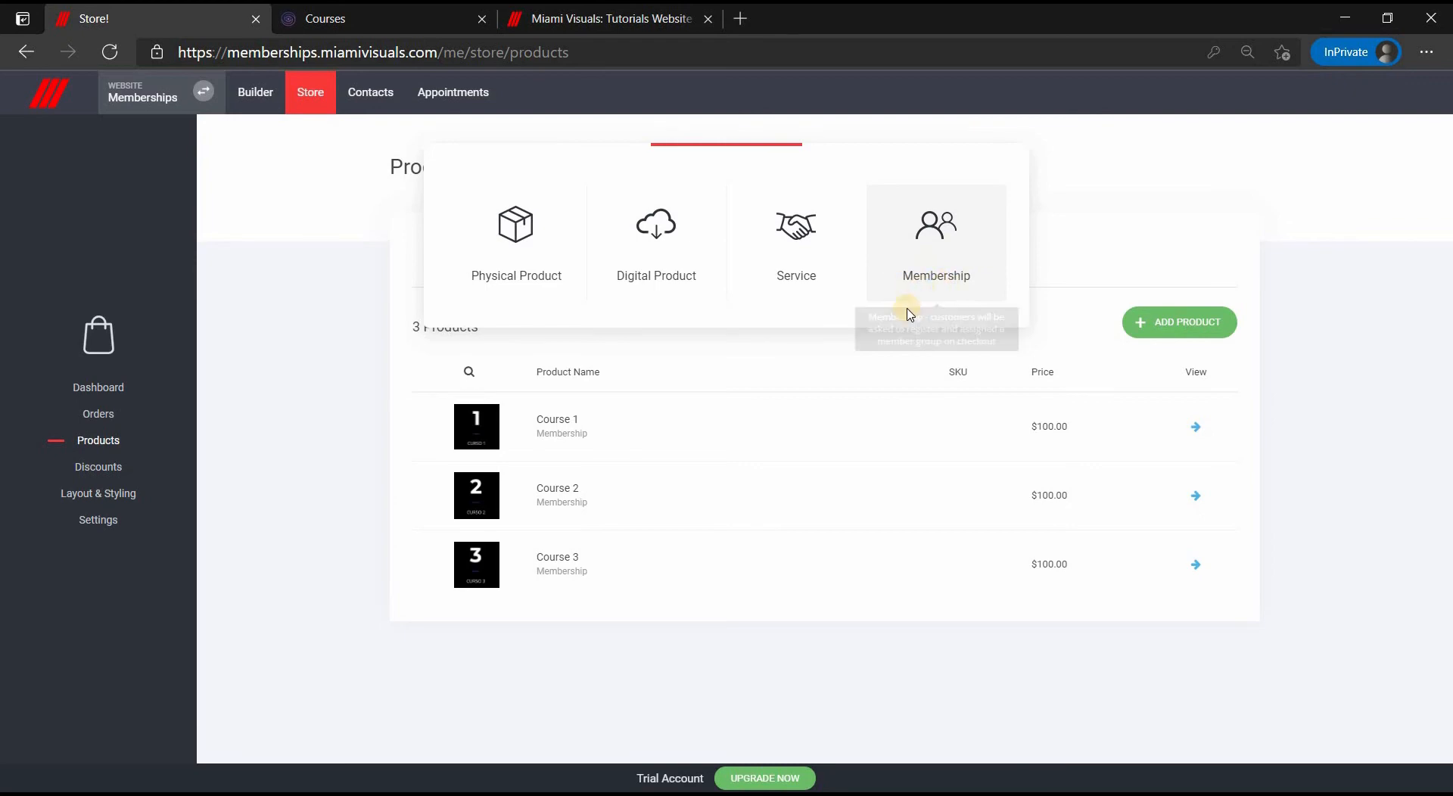
pyautogui.click(902, 368)
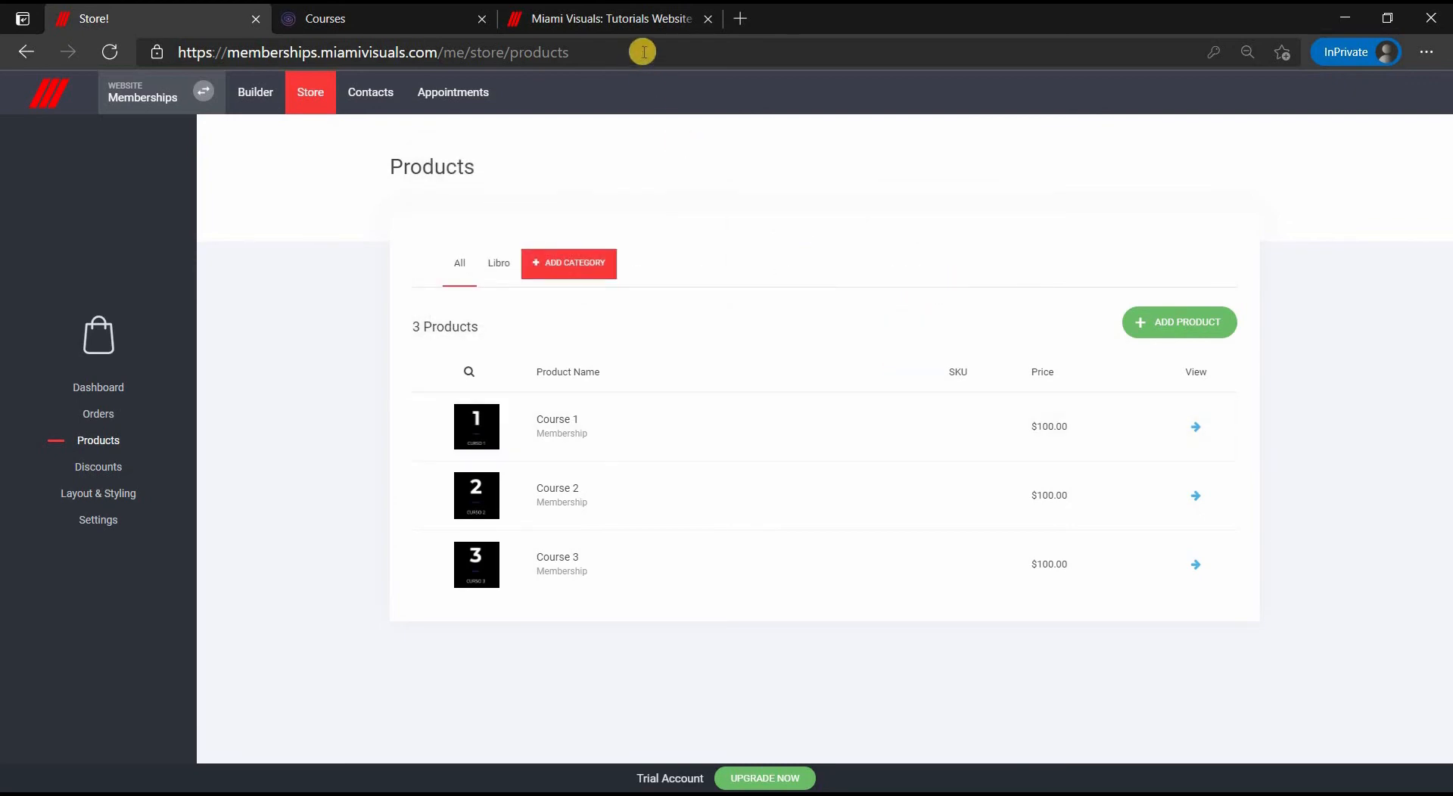
# Look through the Miami Visuals tutorials page for the online store tutorial and return to the store's product list
pyautogui.click(656, 23)
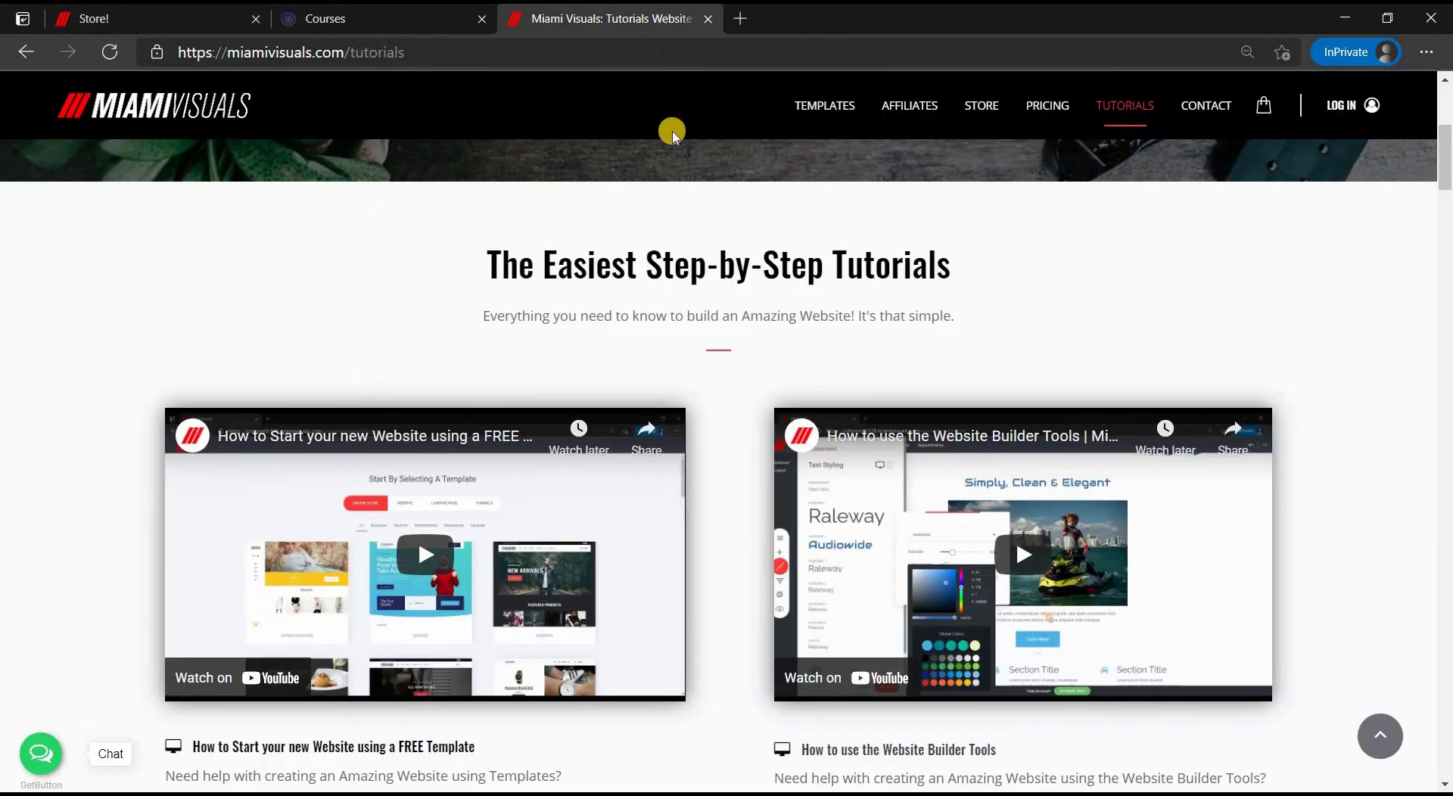
pyautogui.scroll(-3, 731, 451)
pyautogui.scroll(-6, 733, 451)
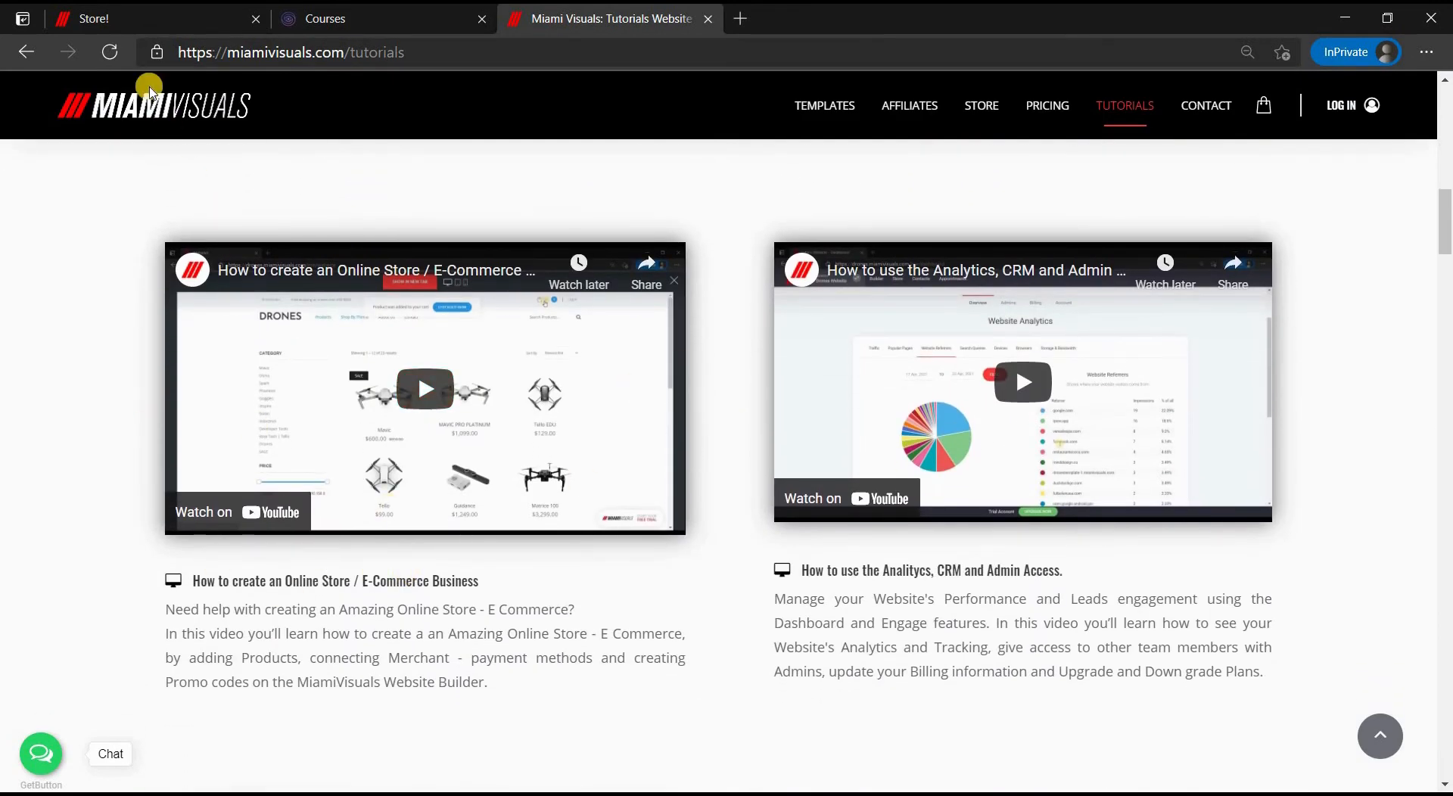
pyautogui.click(126, 11)
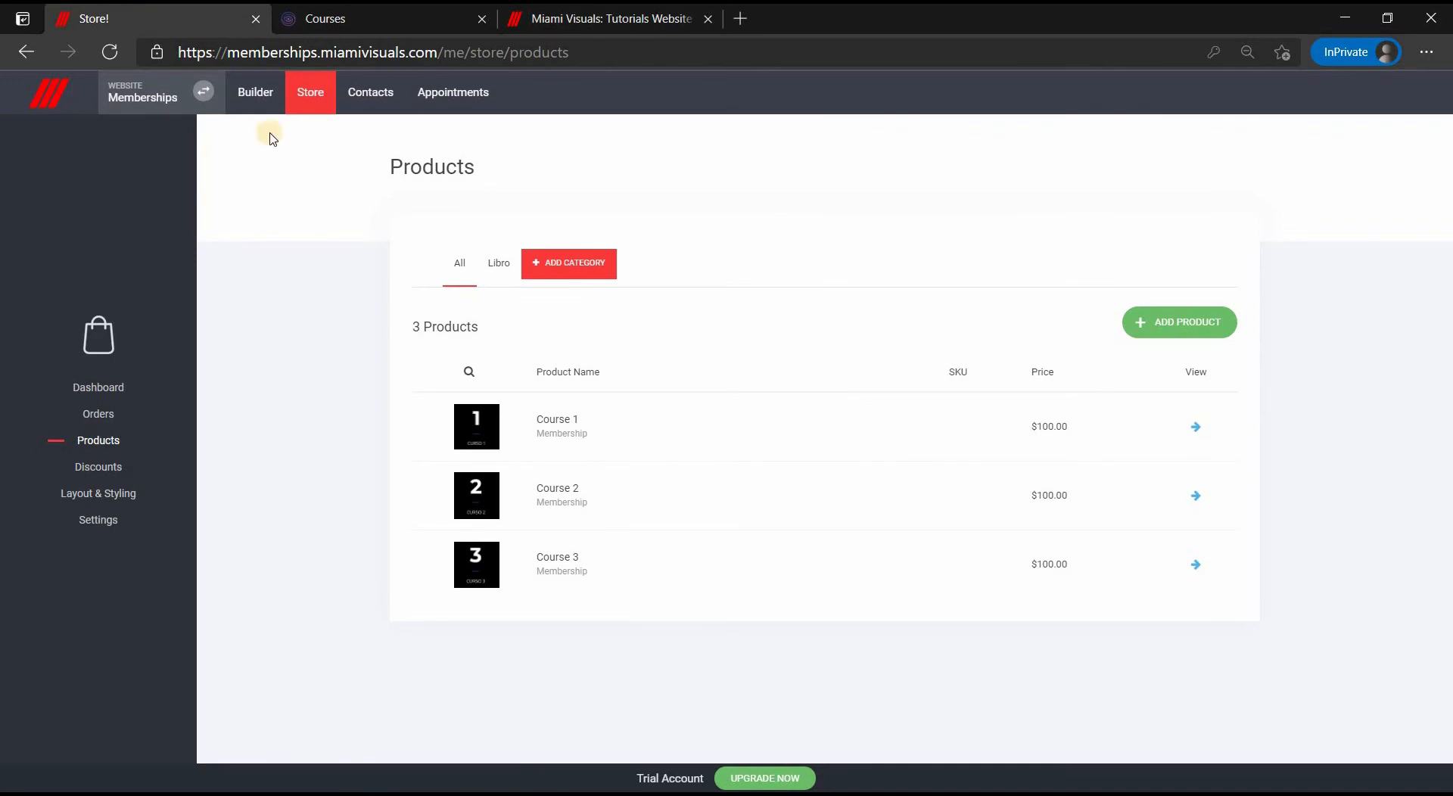
# Open the Course 1 membership product, confirm Members -Course 1 as its member group, and save the product
pyautogui.click(1194, 425)
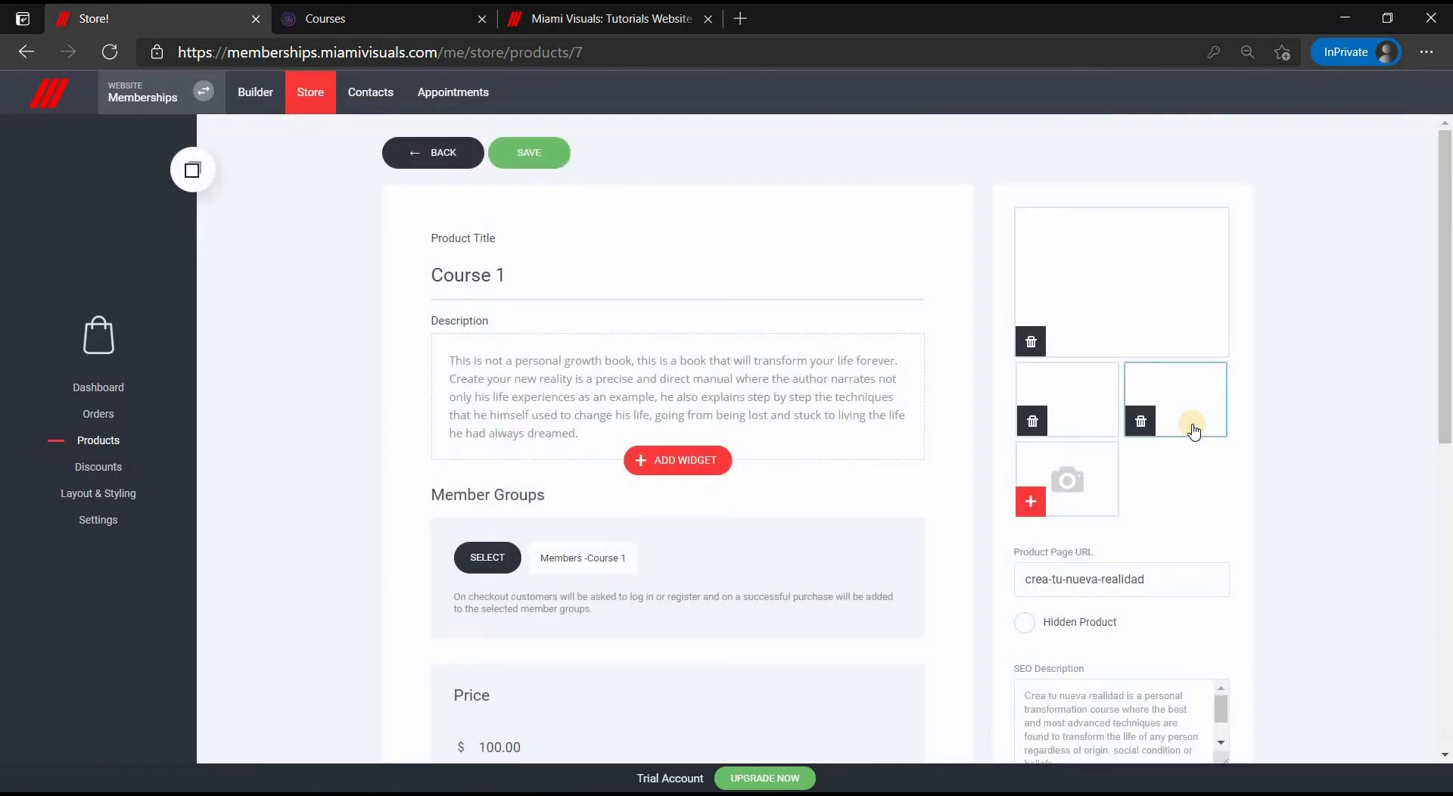
pyautogui.click(487, 557)
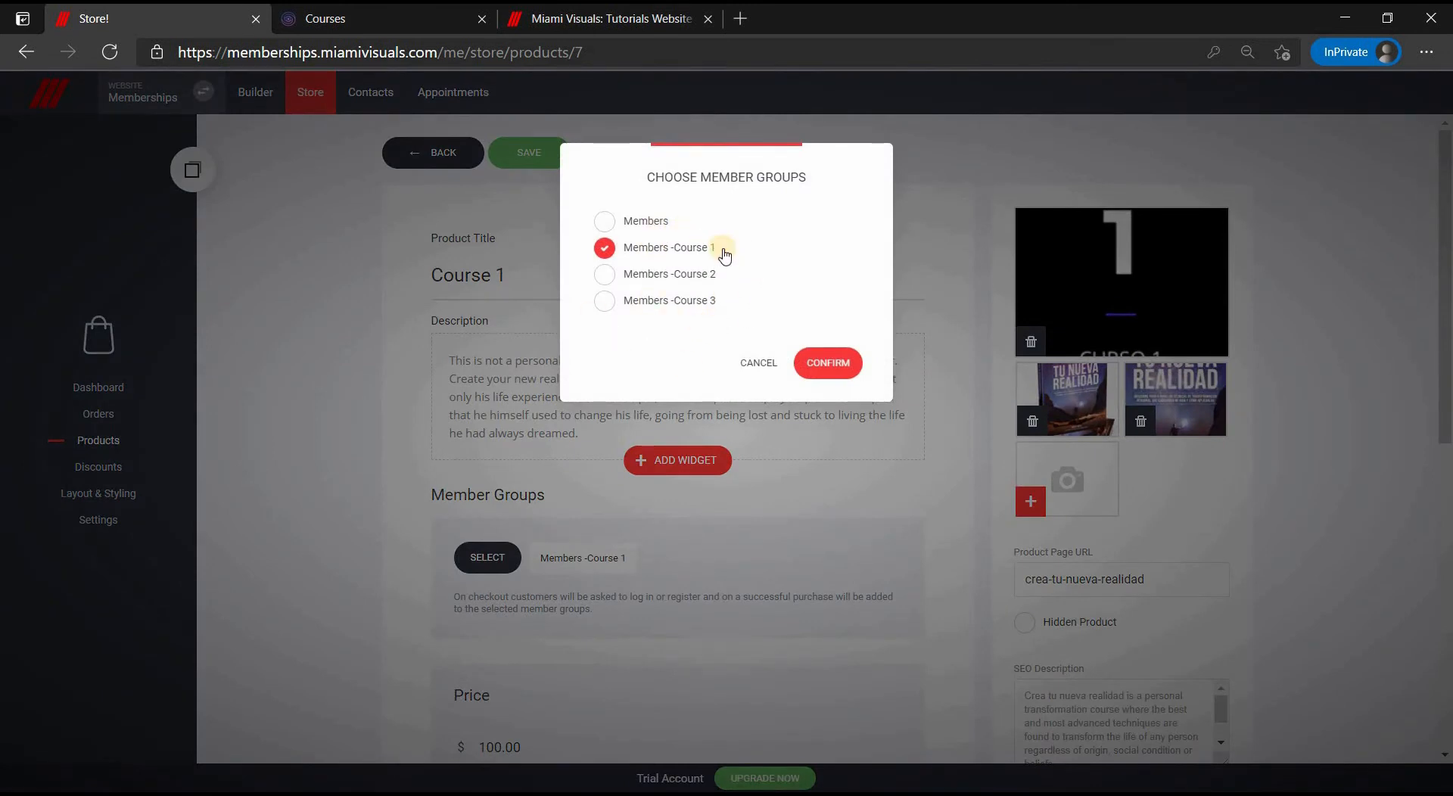
pyautogui.click(821, 361)
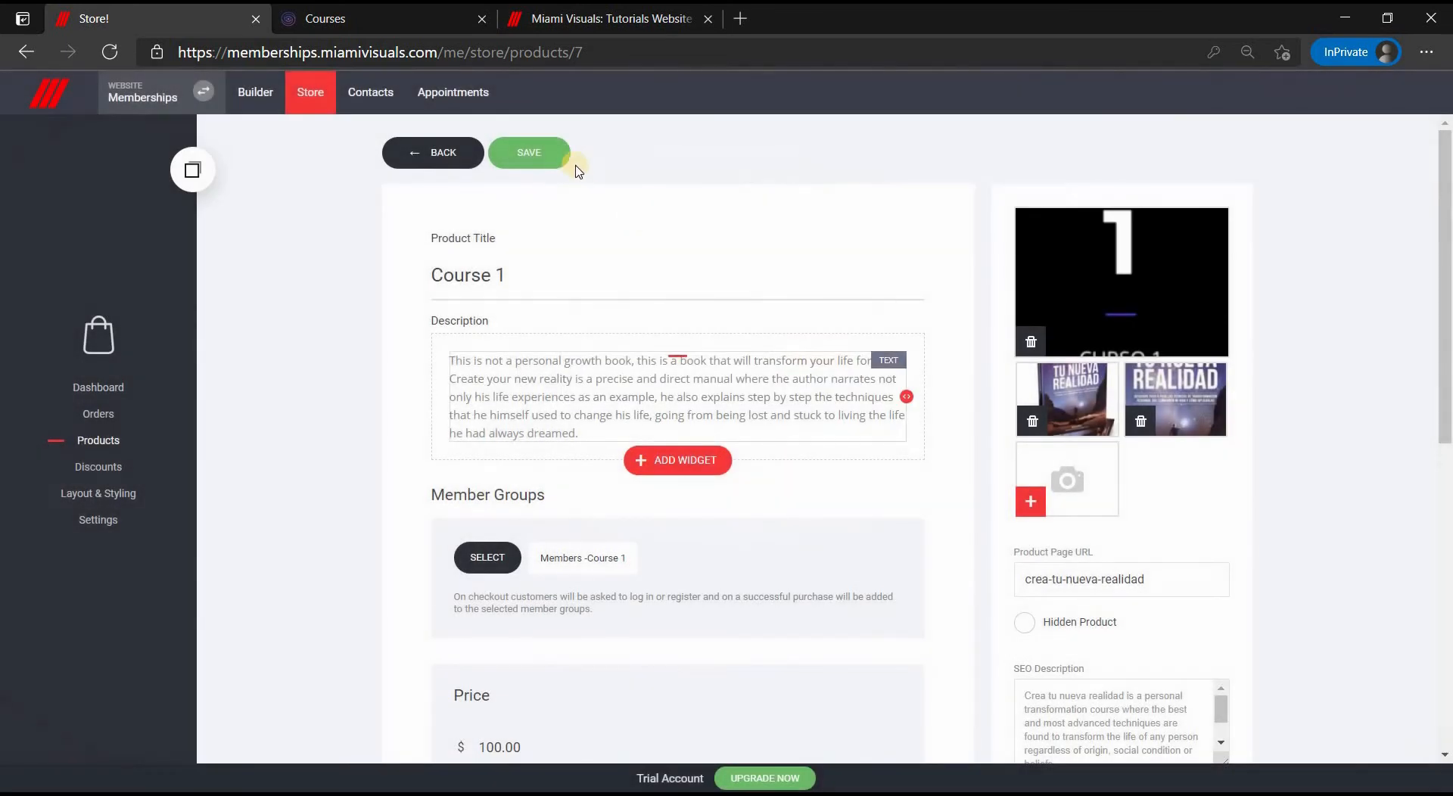
pyautogui.click(561, 159)
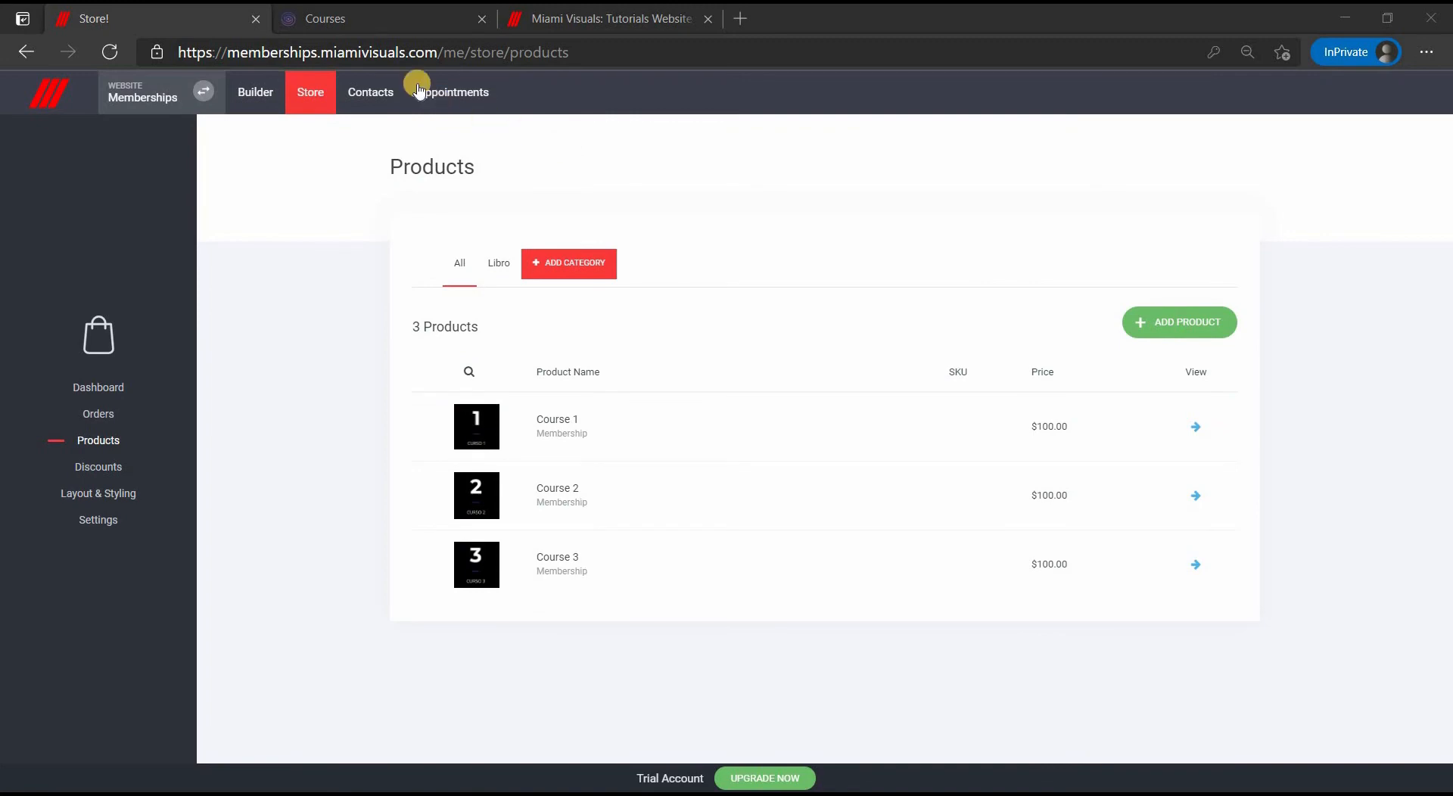
# On the live site, open My Membership in the member profile and view the Members -Course 1 membership
pyautogui.click(356, 15)
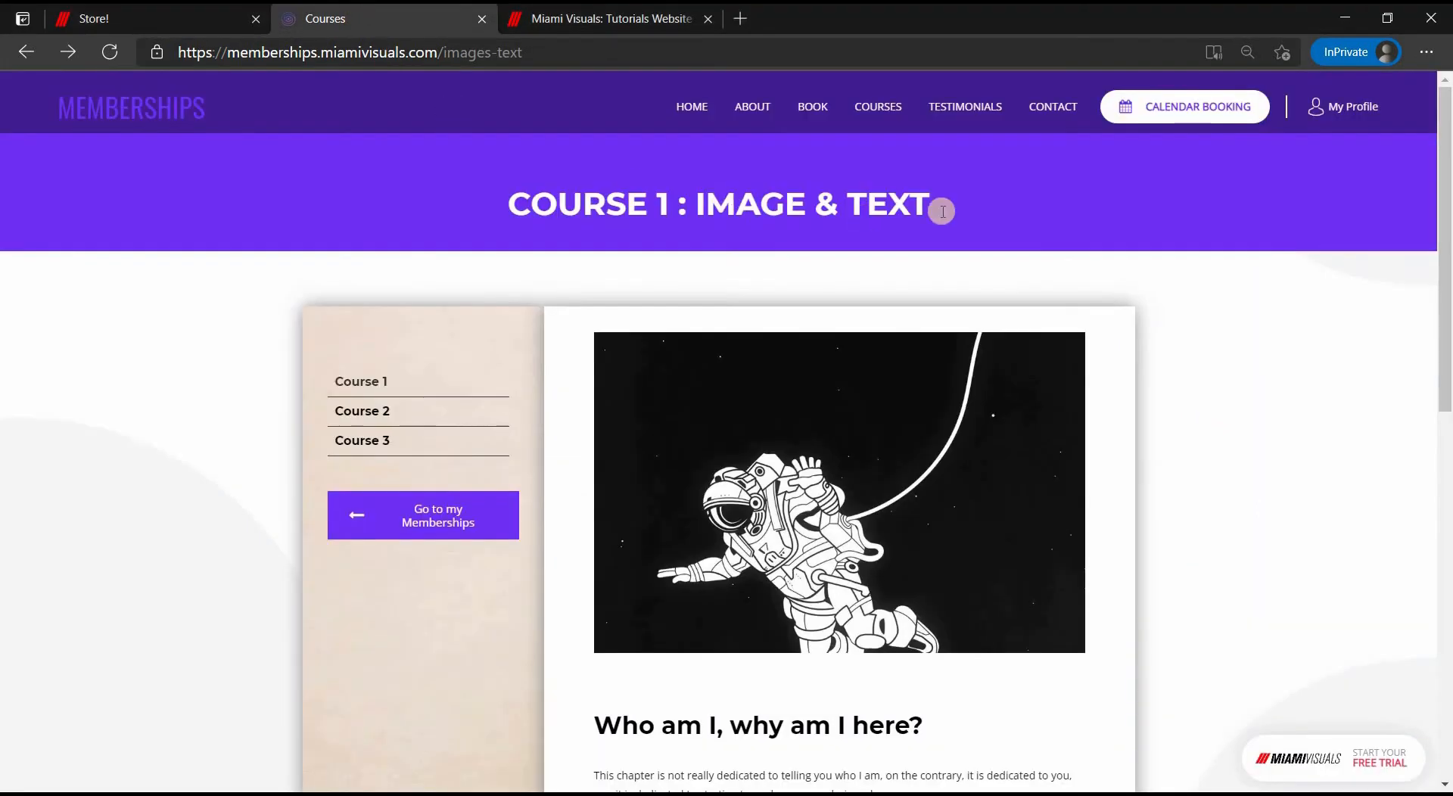
pyautogui.click(1330, 110)
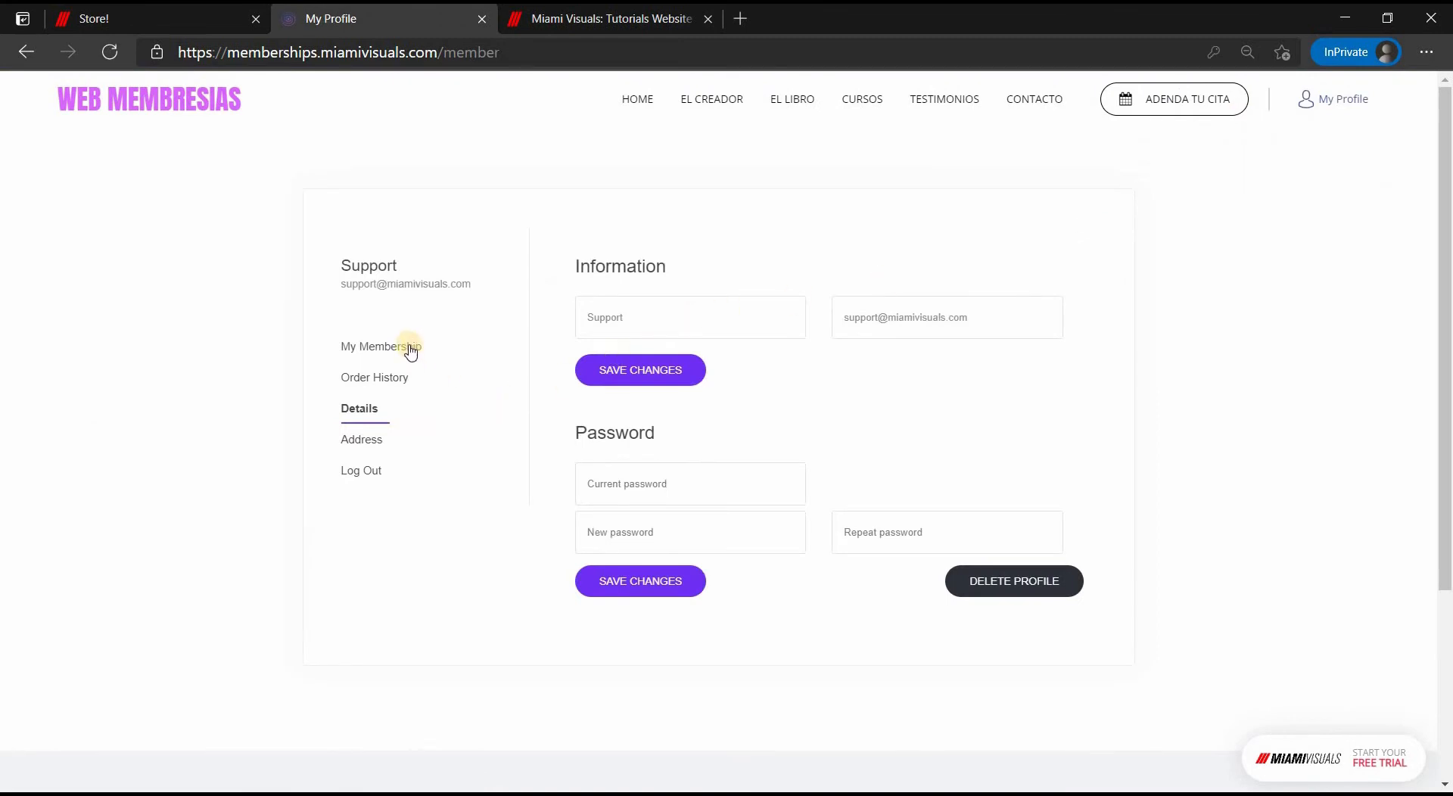
pyautogui.click(410, 349)
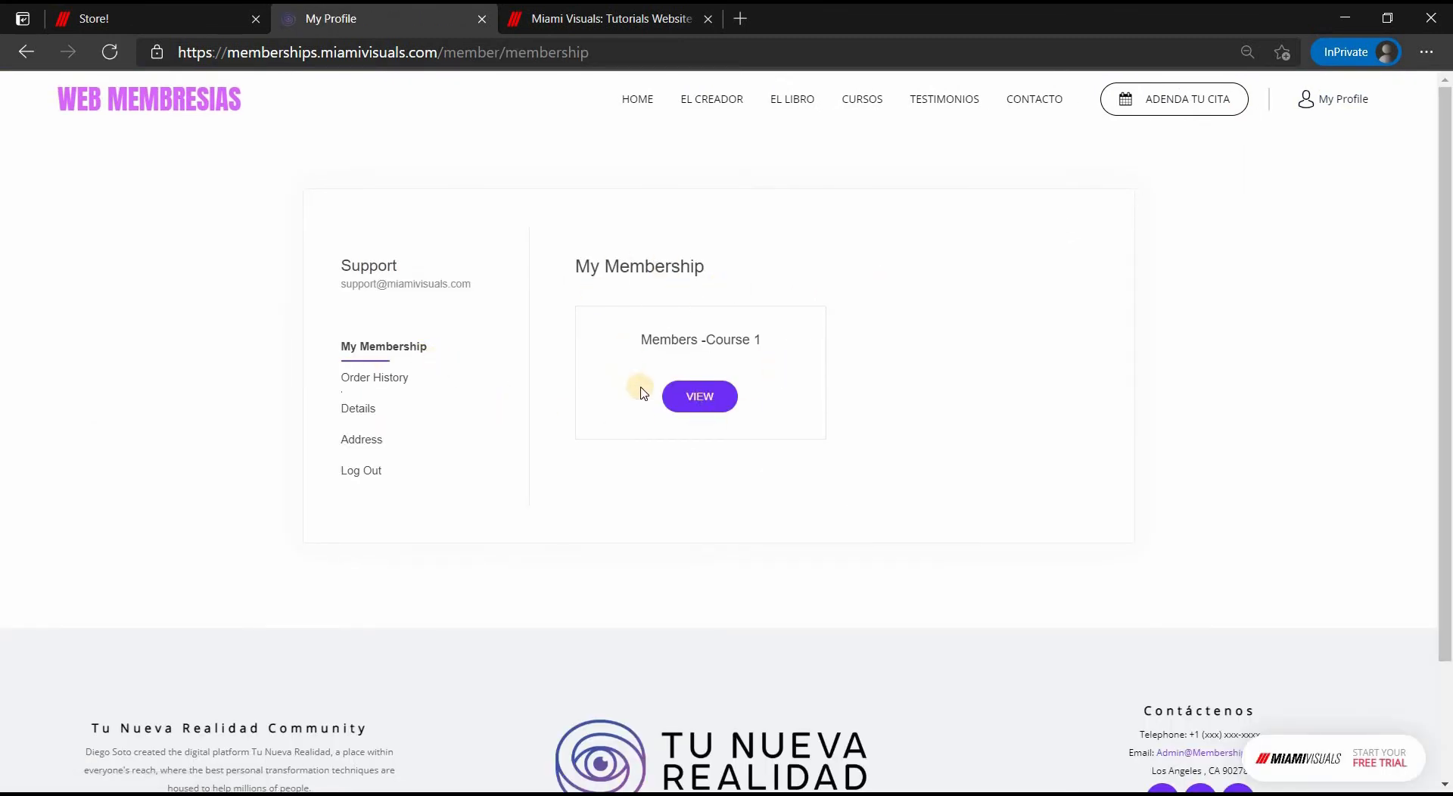
pyautogui.click(700, 397)
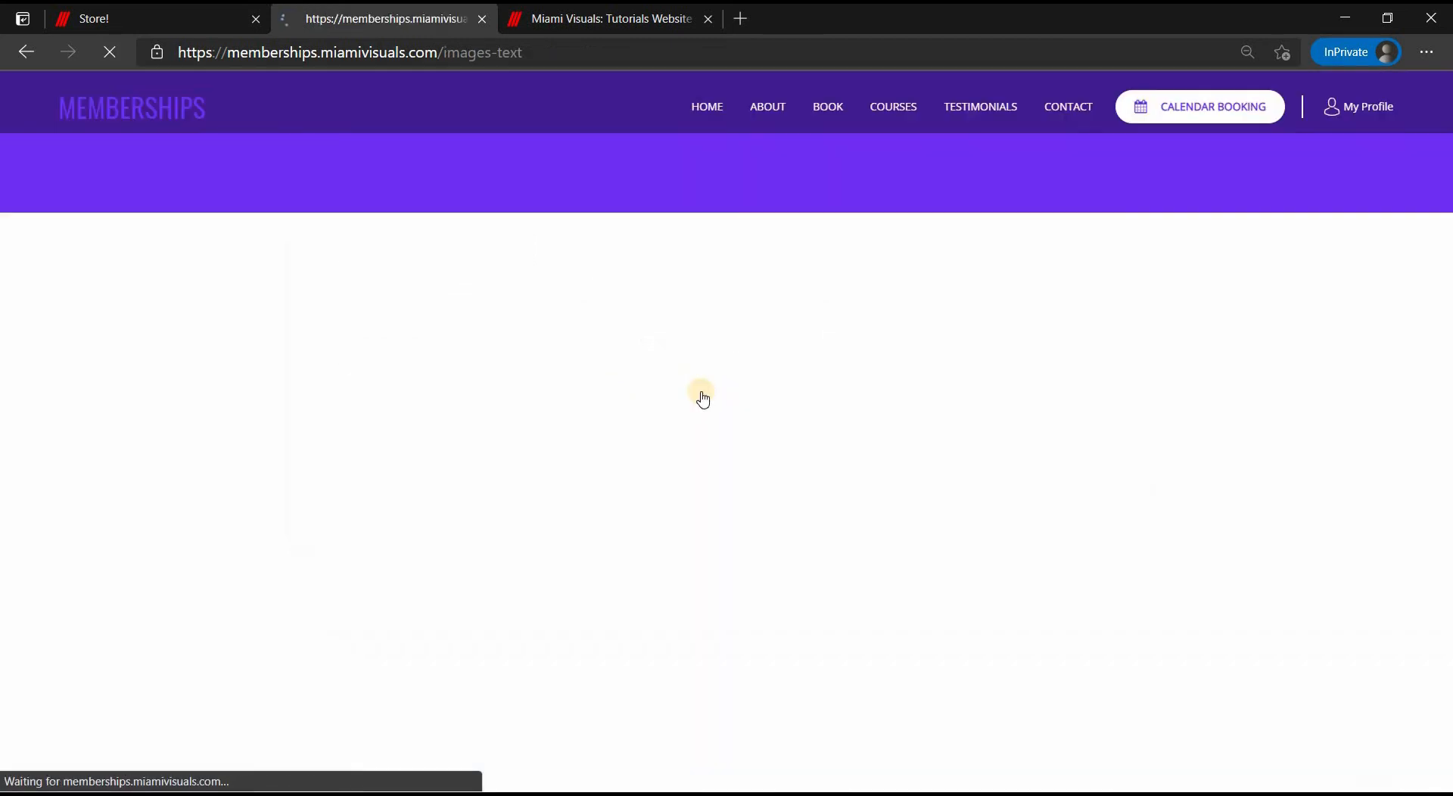
# Look through the Course 1 Image & Text page and try to open Course 2 from its sidebar menu
pyautogui.scroll(-6, 702, 397)
pyautogui.scroll(1, 596, 328)
pyautogui.scroll(5, 595, 328)
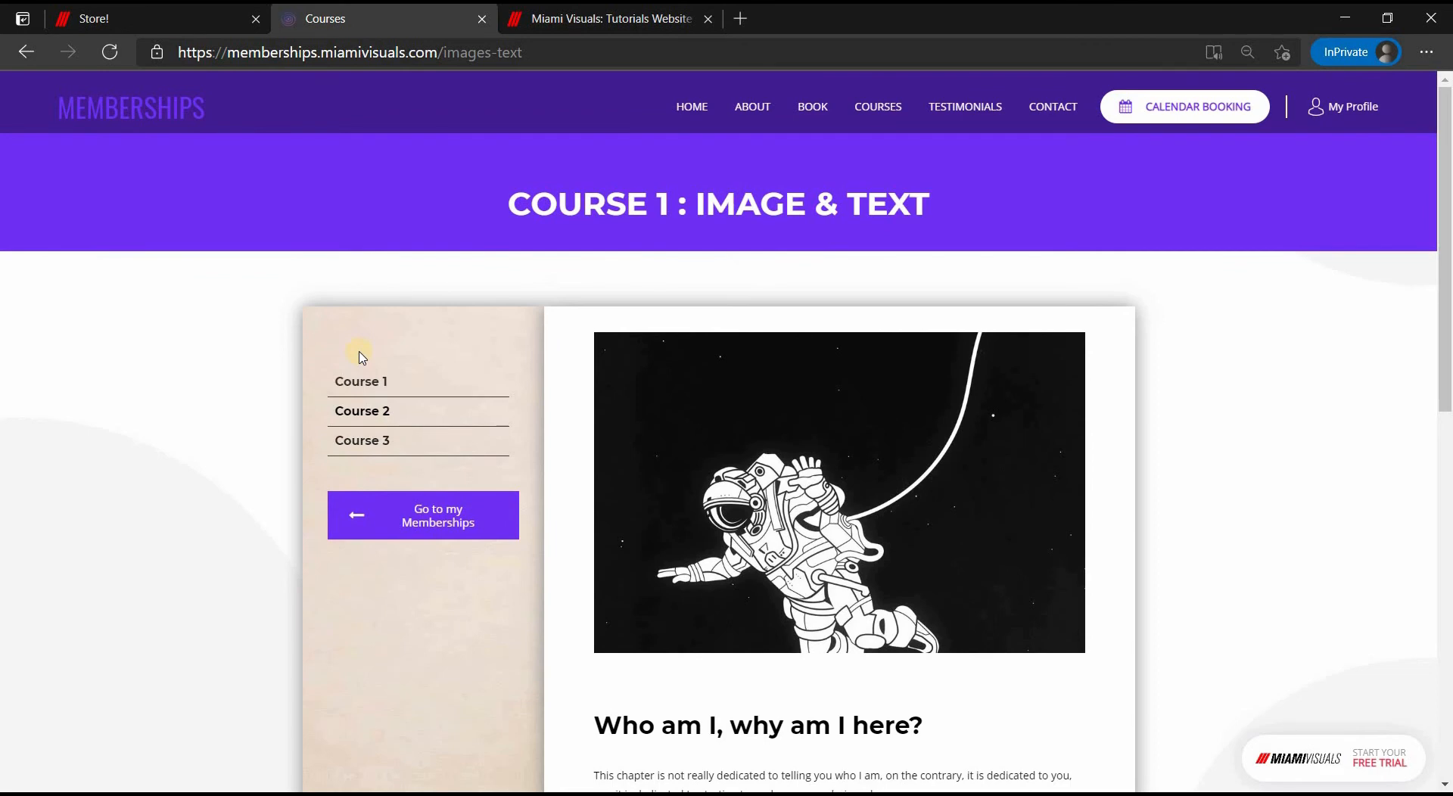
pyautogui.click(373, 418)
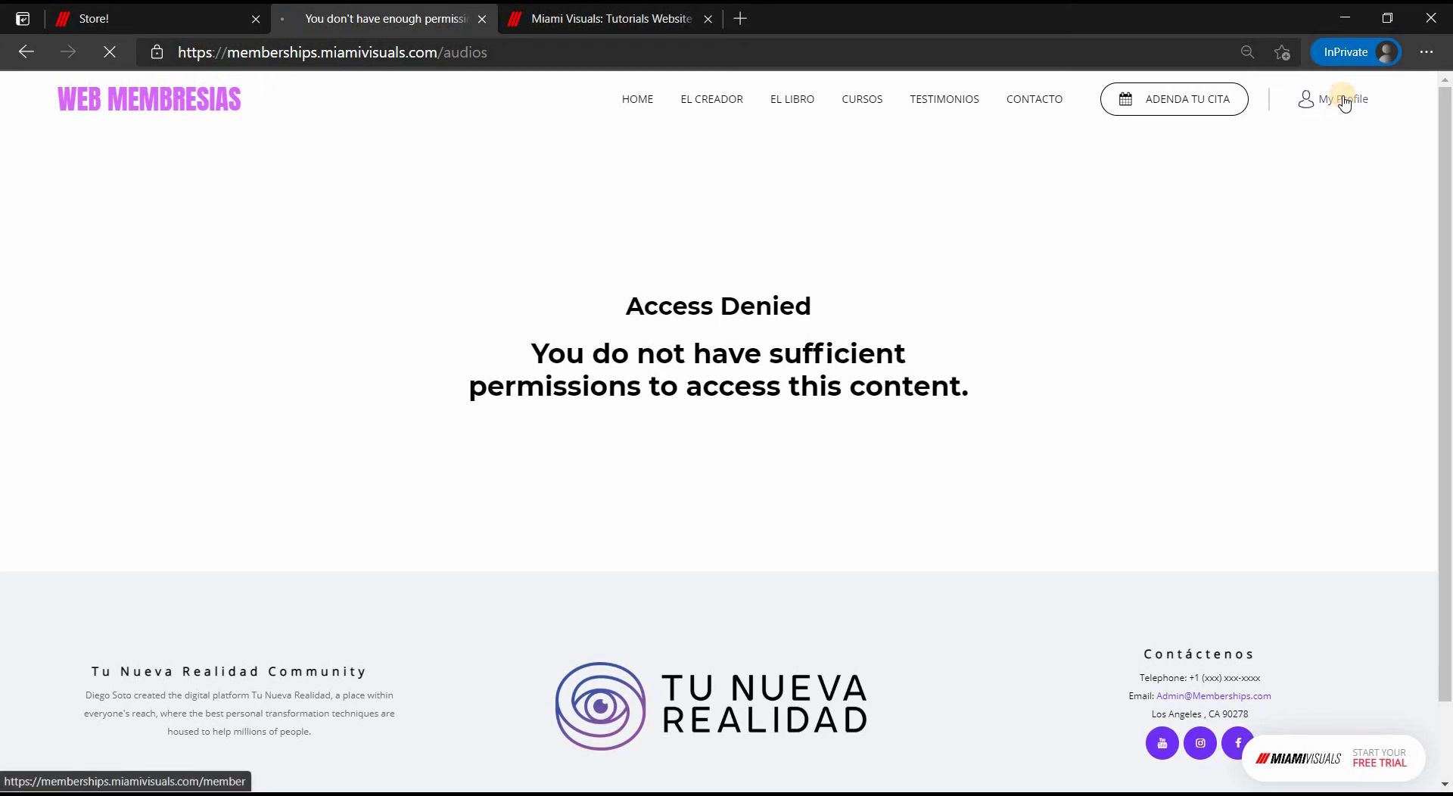
# Log out of the member profile and open the registration form through the site's login page
pyautogui.click(370, 473)
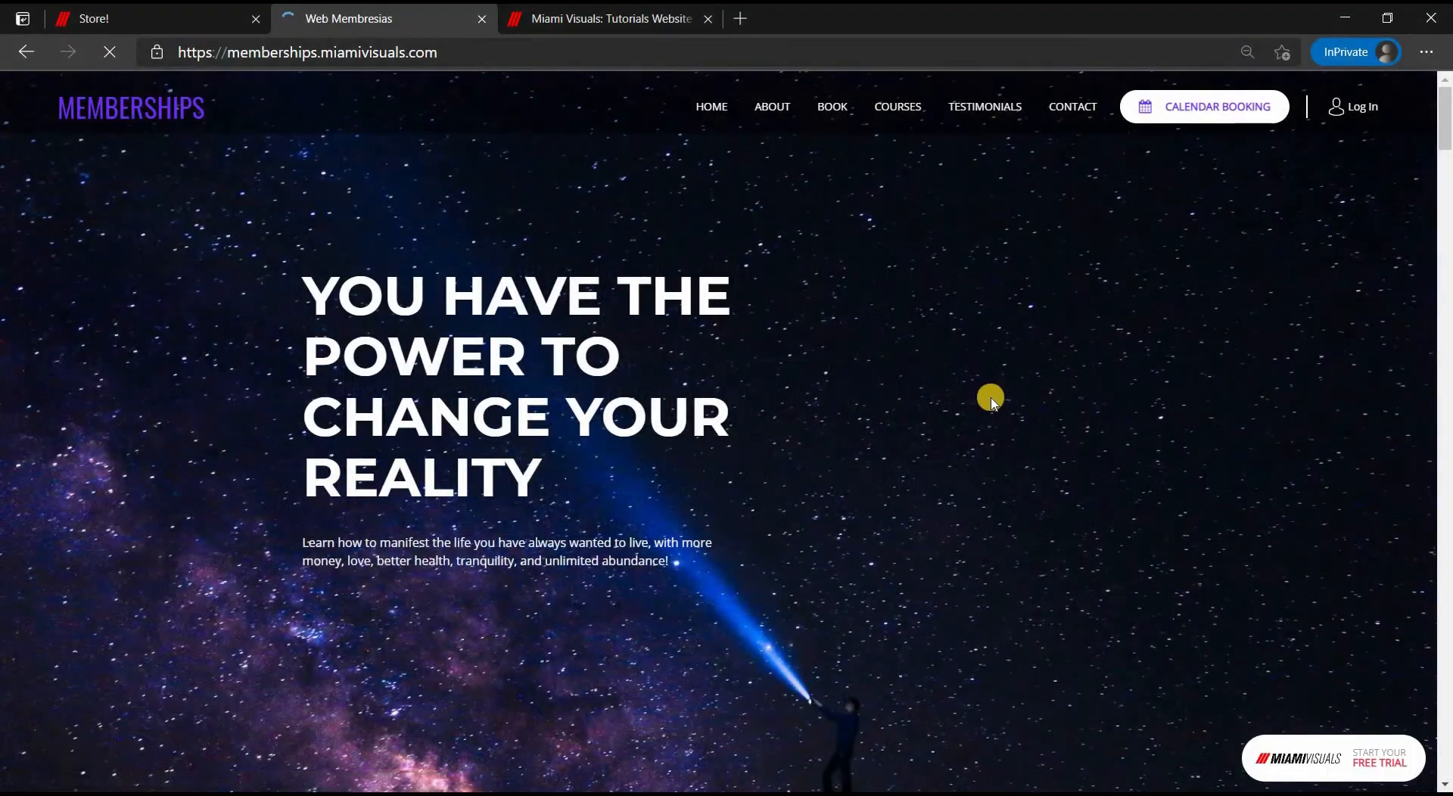
pyautogui.click(1351, 112)
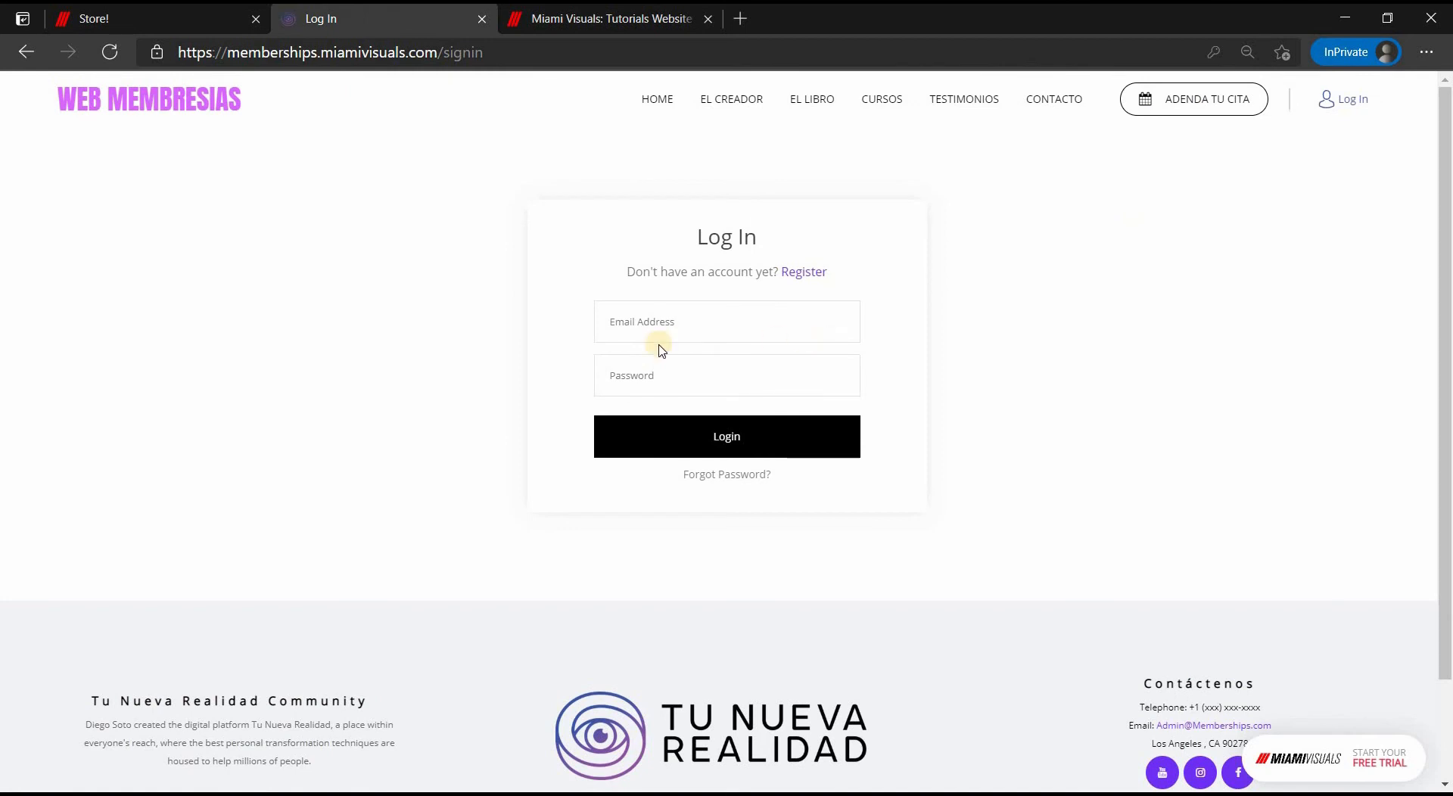
pyautogui.click(809, 273)
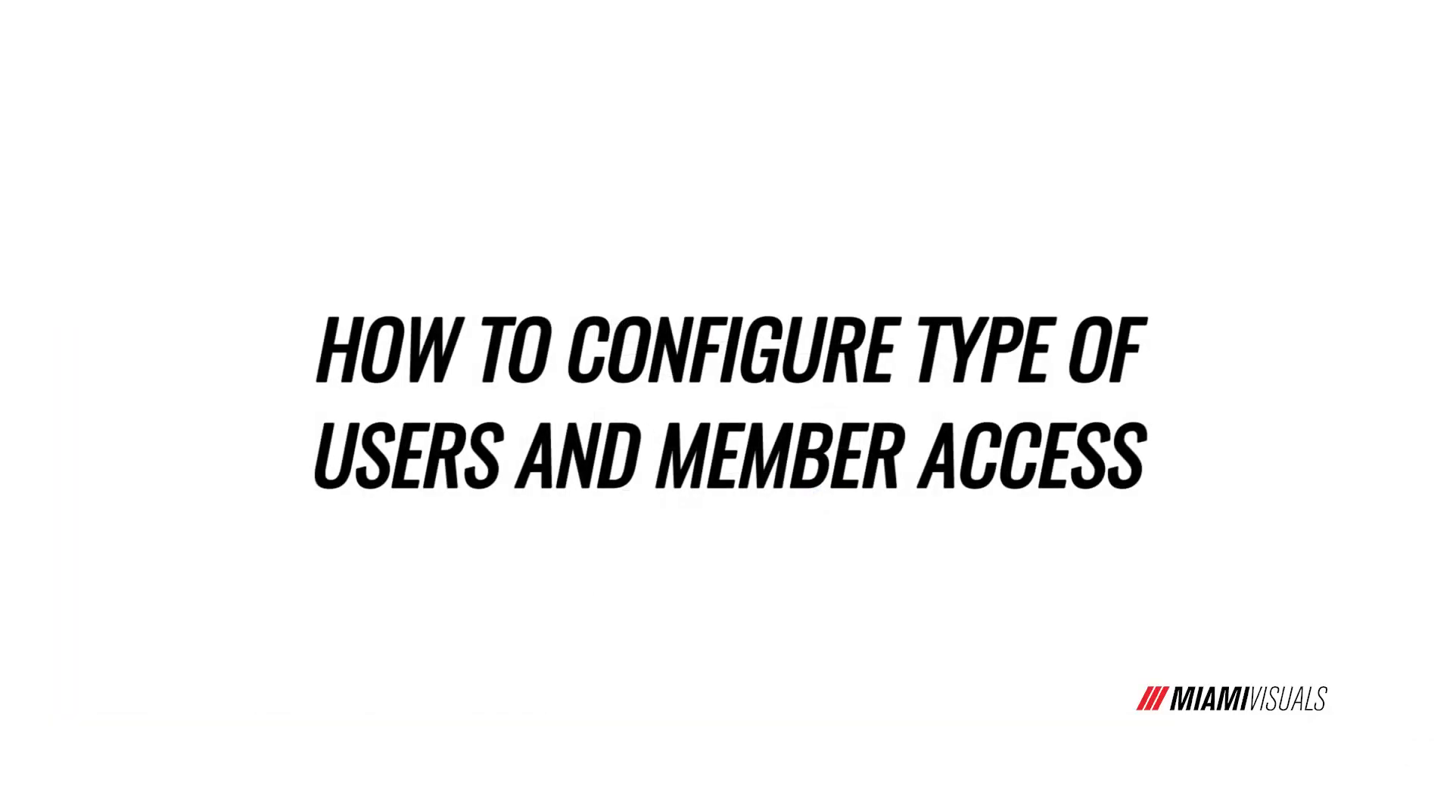
# Back in the site admin, list the contacts in the Members group and review the first member's details and member info
pyautogui.click(195, 11)
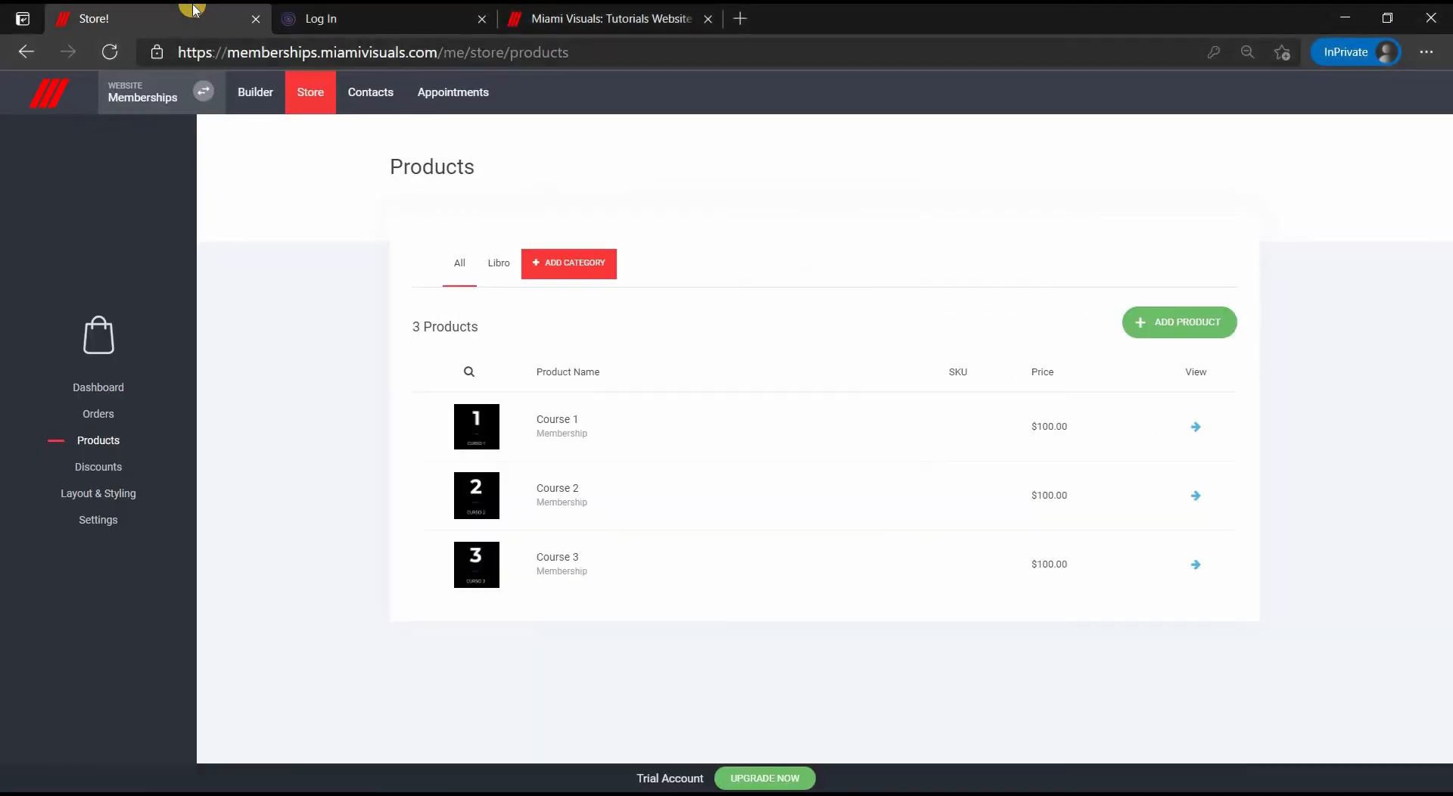
pyautogui.click(381, 93)
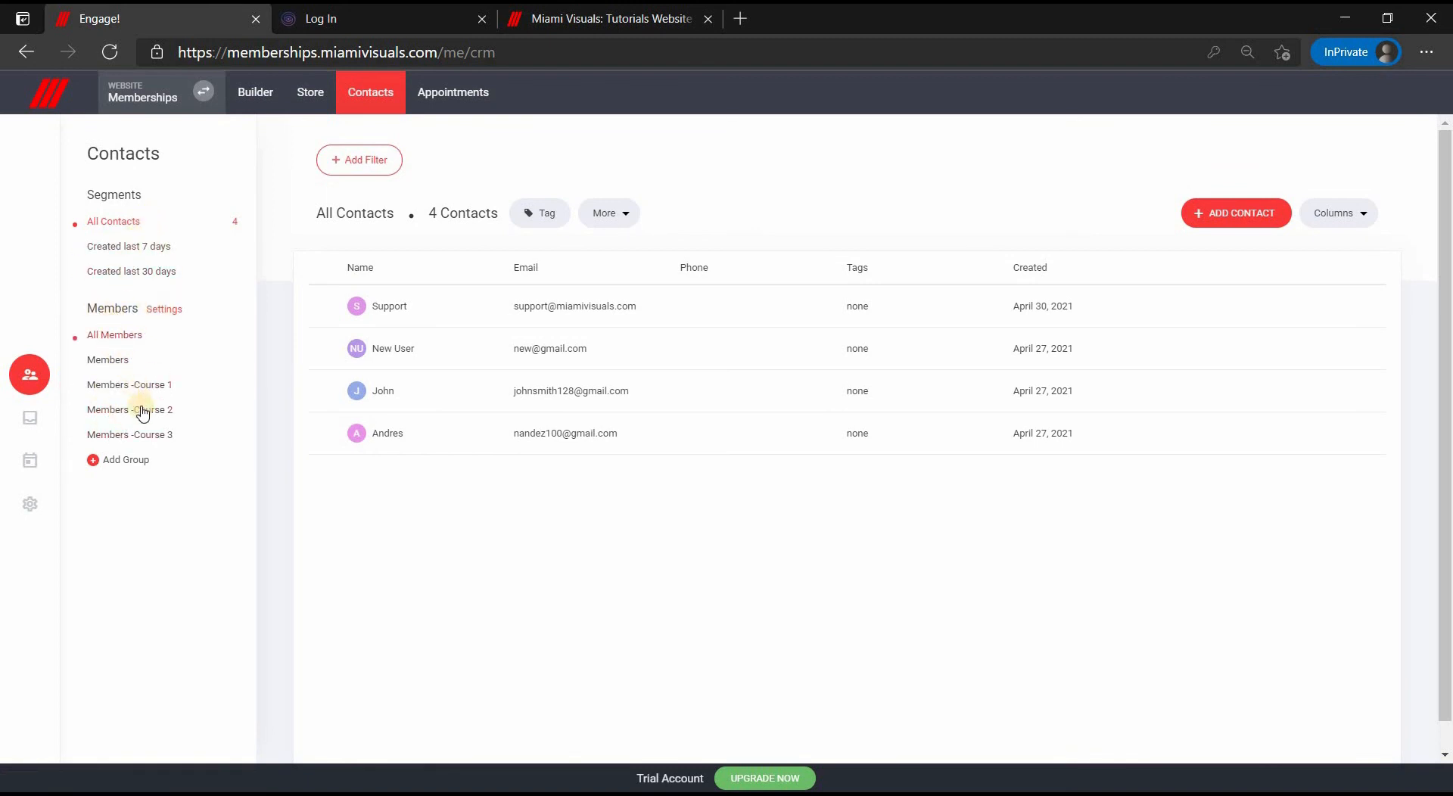
pyautogui.click(145, 435)
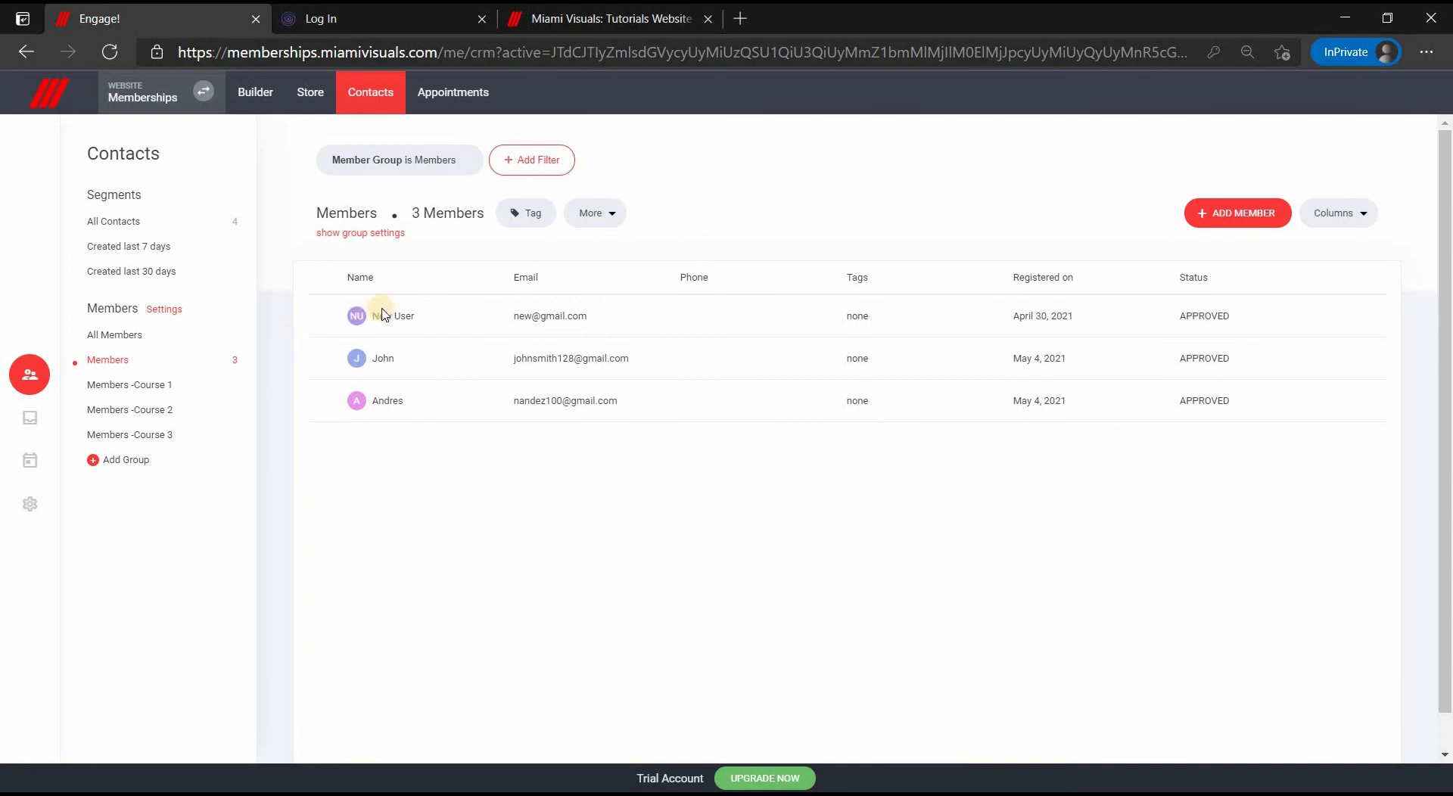
pyautogui.click(385, 317)
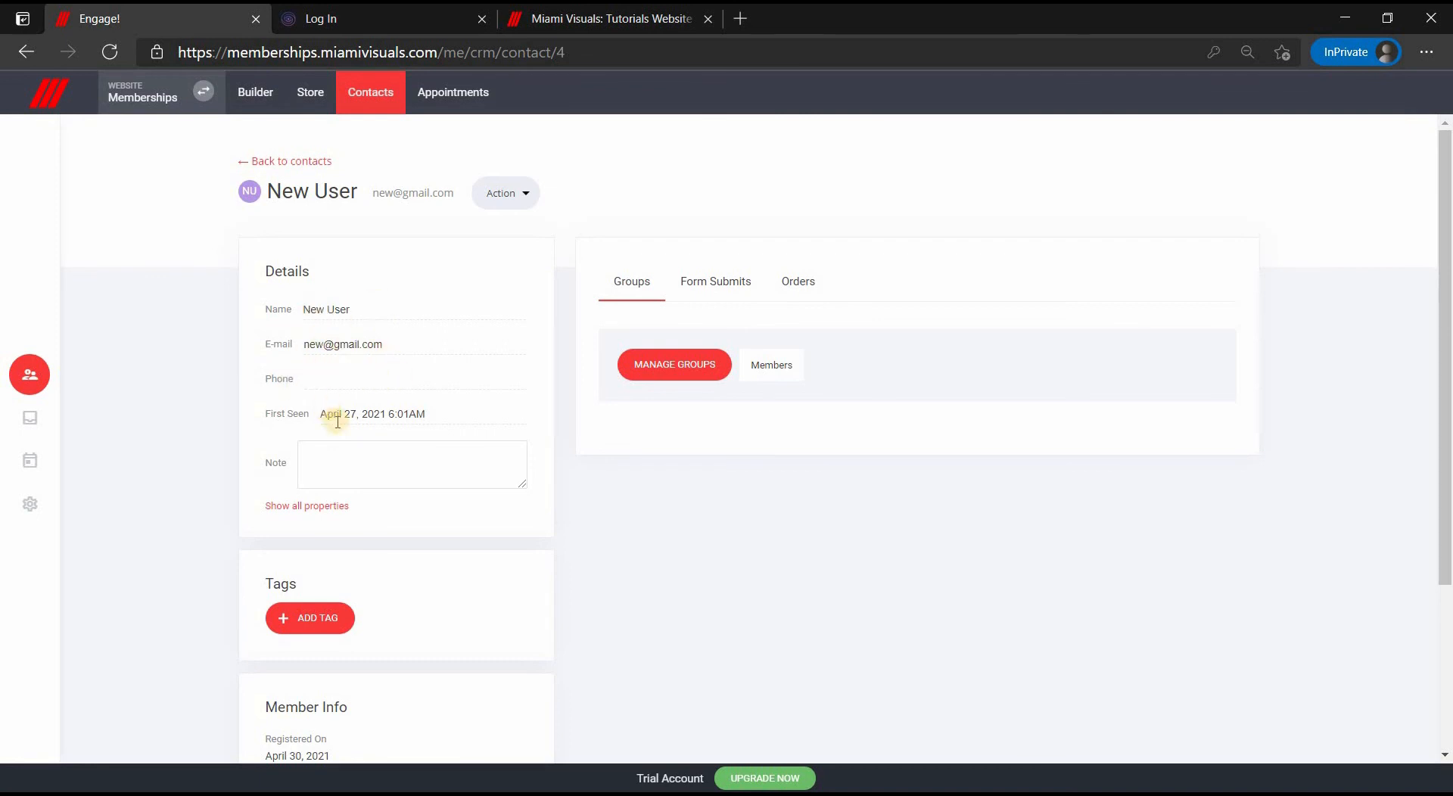
pyautogui.scroll(-3, 370, 448)
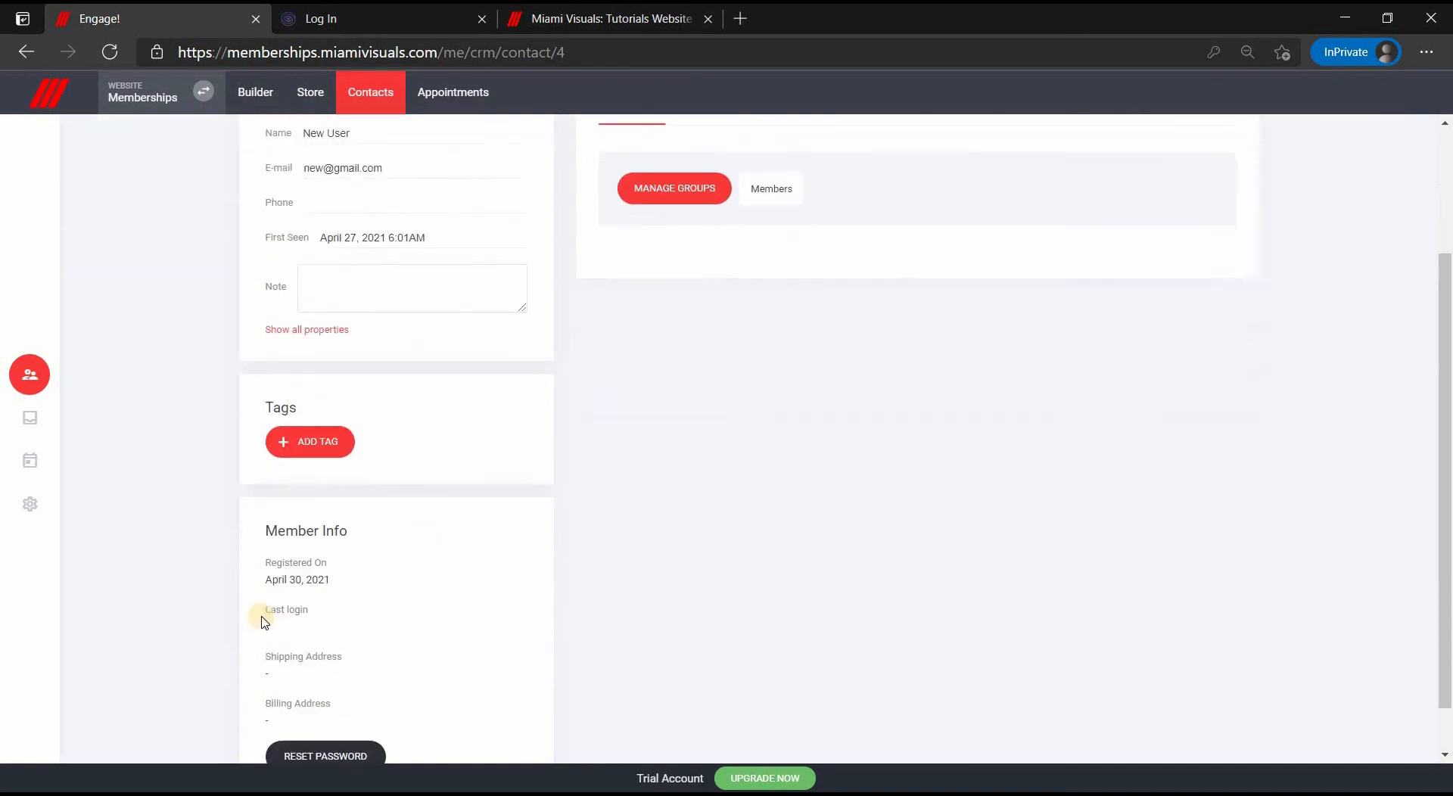
pyautogui.scroll(3, 378, 541)
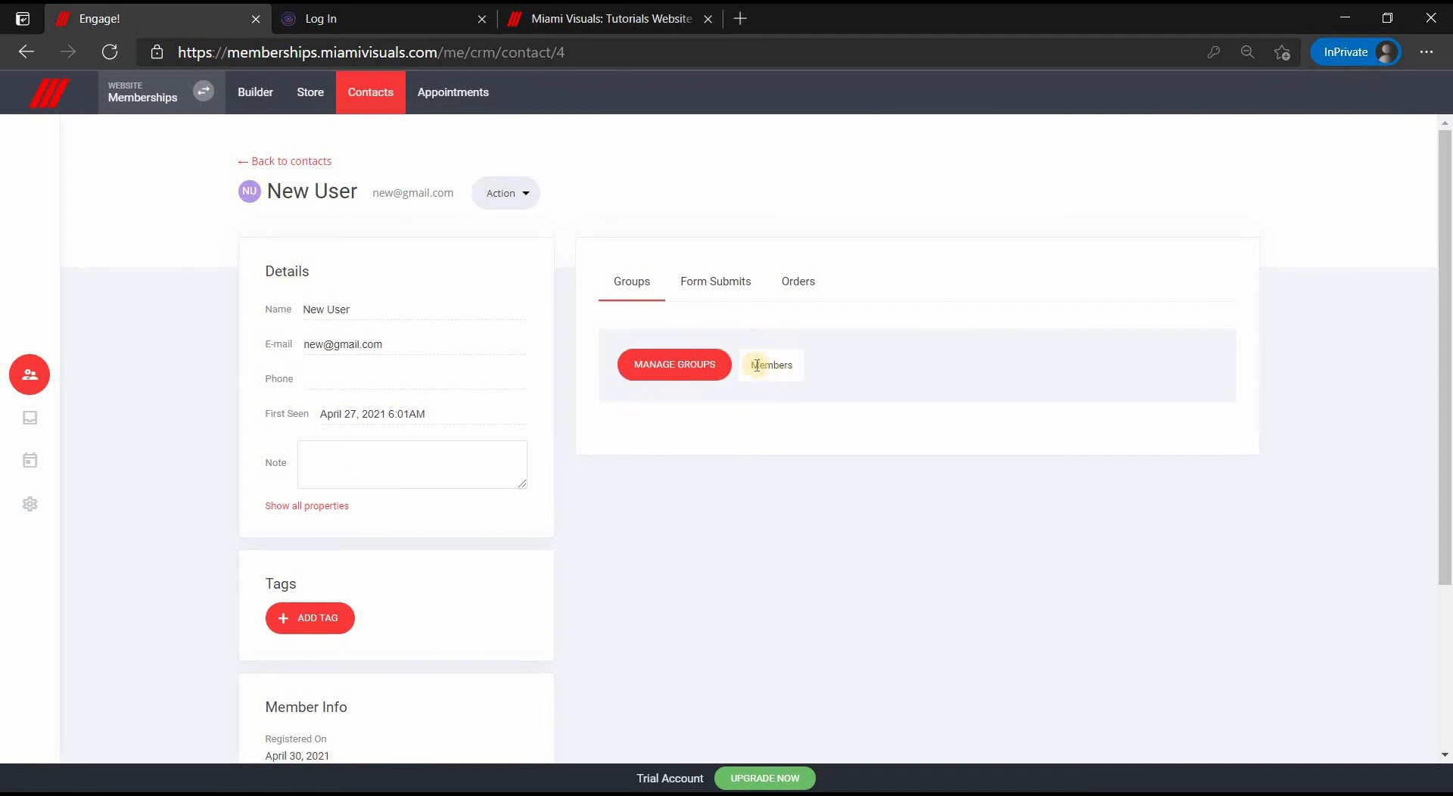
# Add this member to the Members -Course 1, Members -Course 2 and Members -Course 3 groups, and view their form submits and orders
pyautogui.click(690, 374)
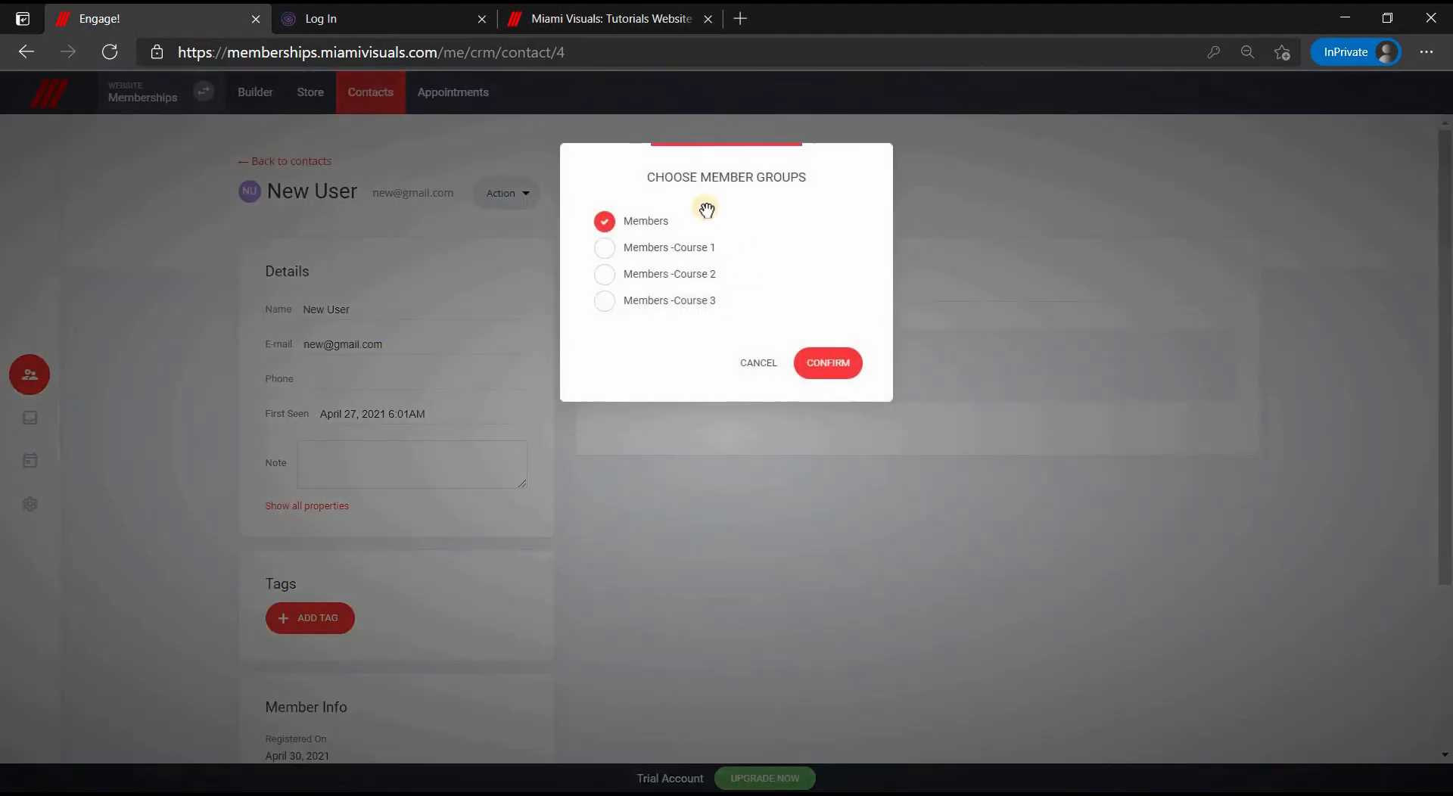
pyautogui.click(629, 247)
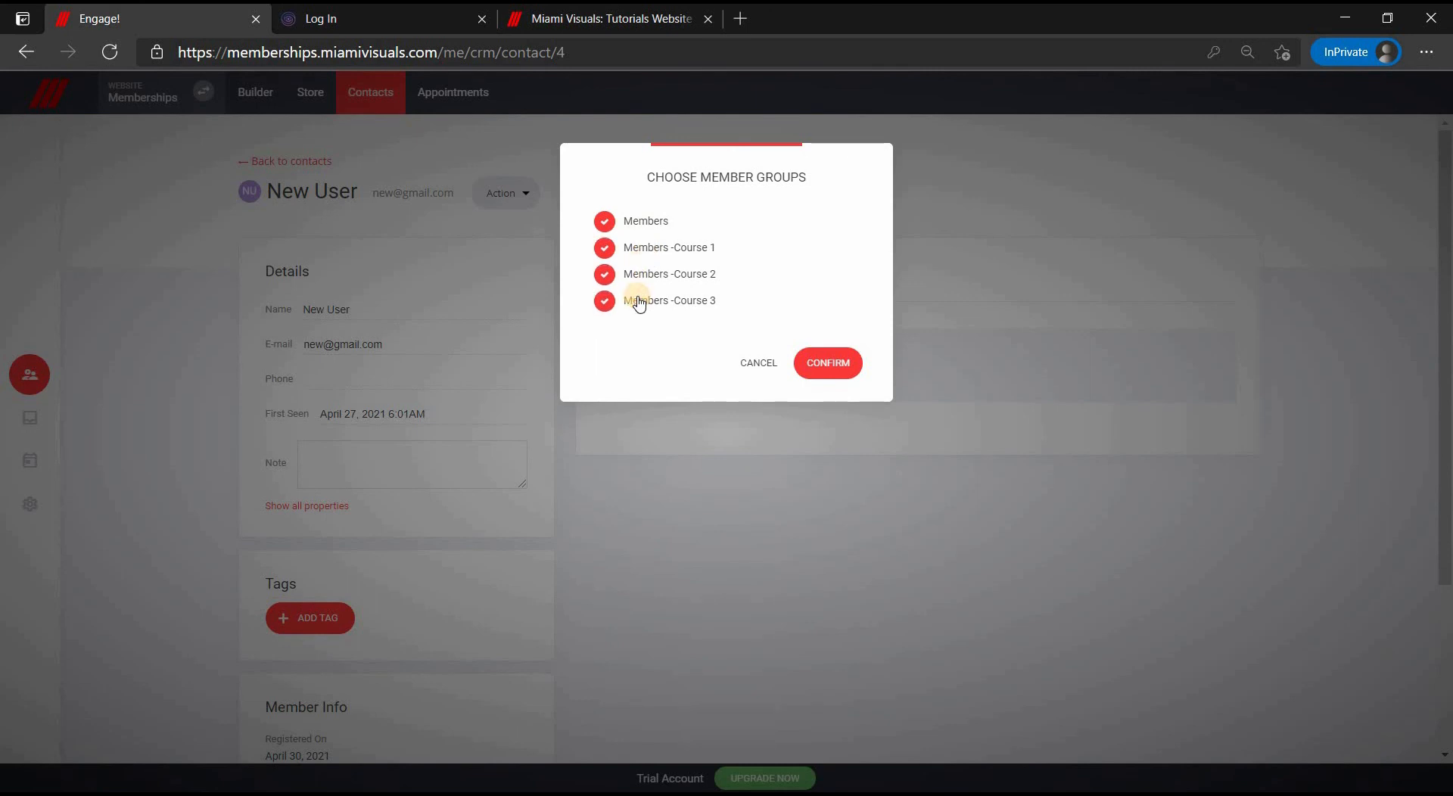
pyautogui.click(825, 364)
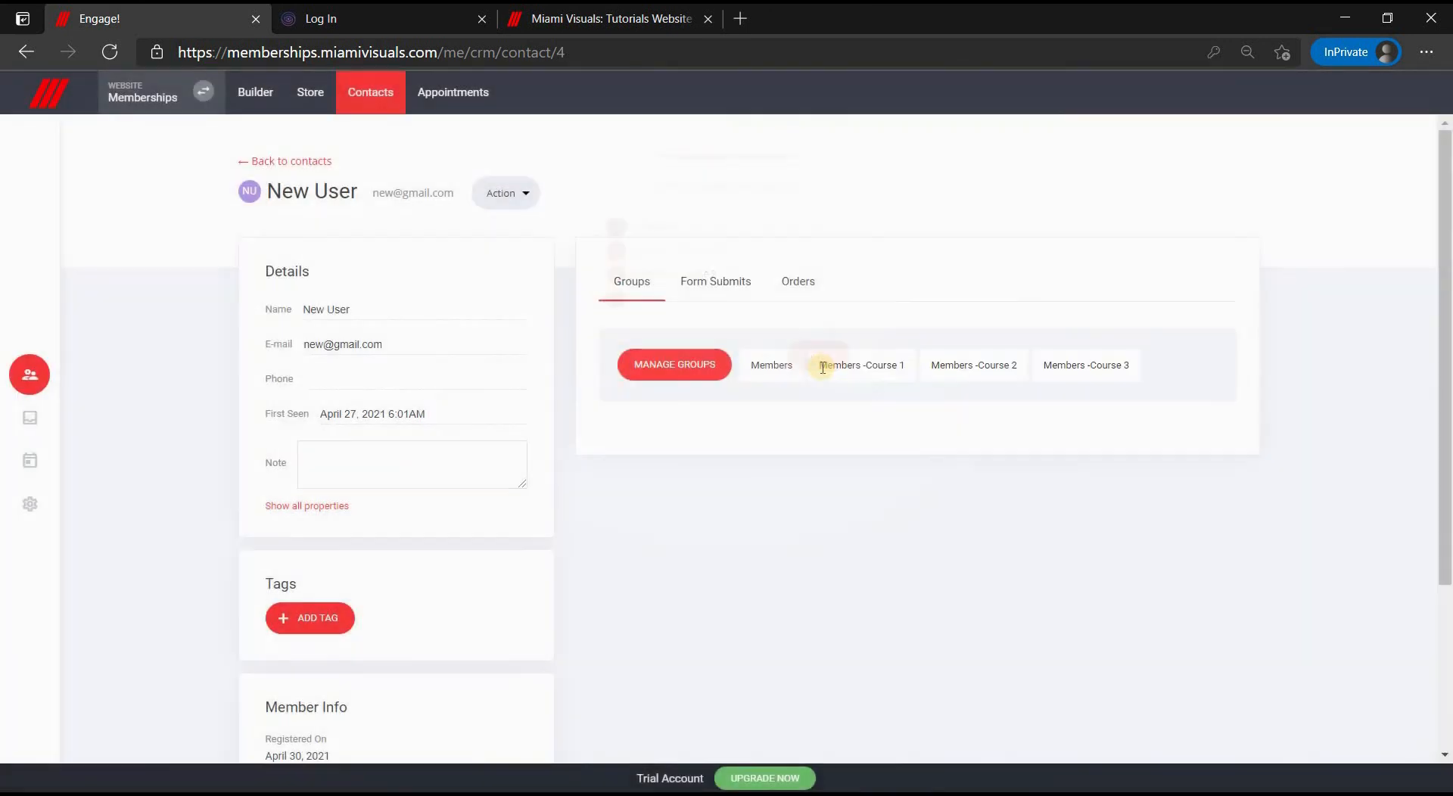
pyautogui.click(712, 288)
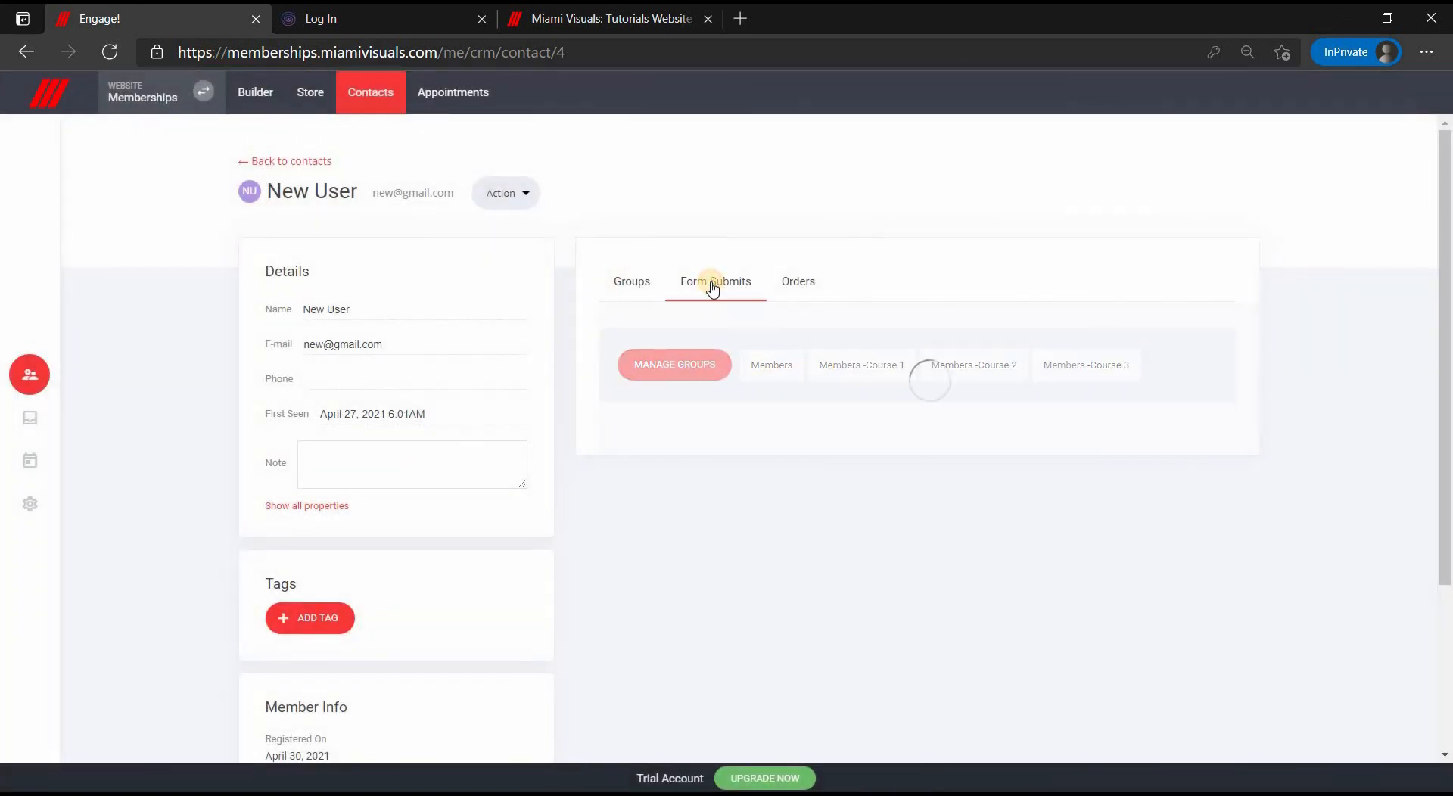
pyautogui.click(793, 289)
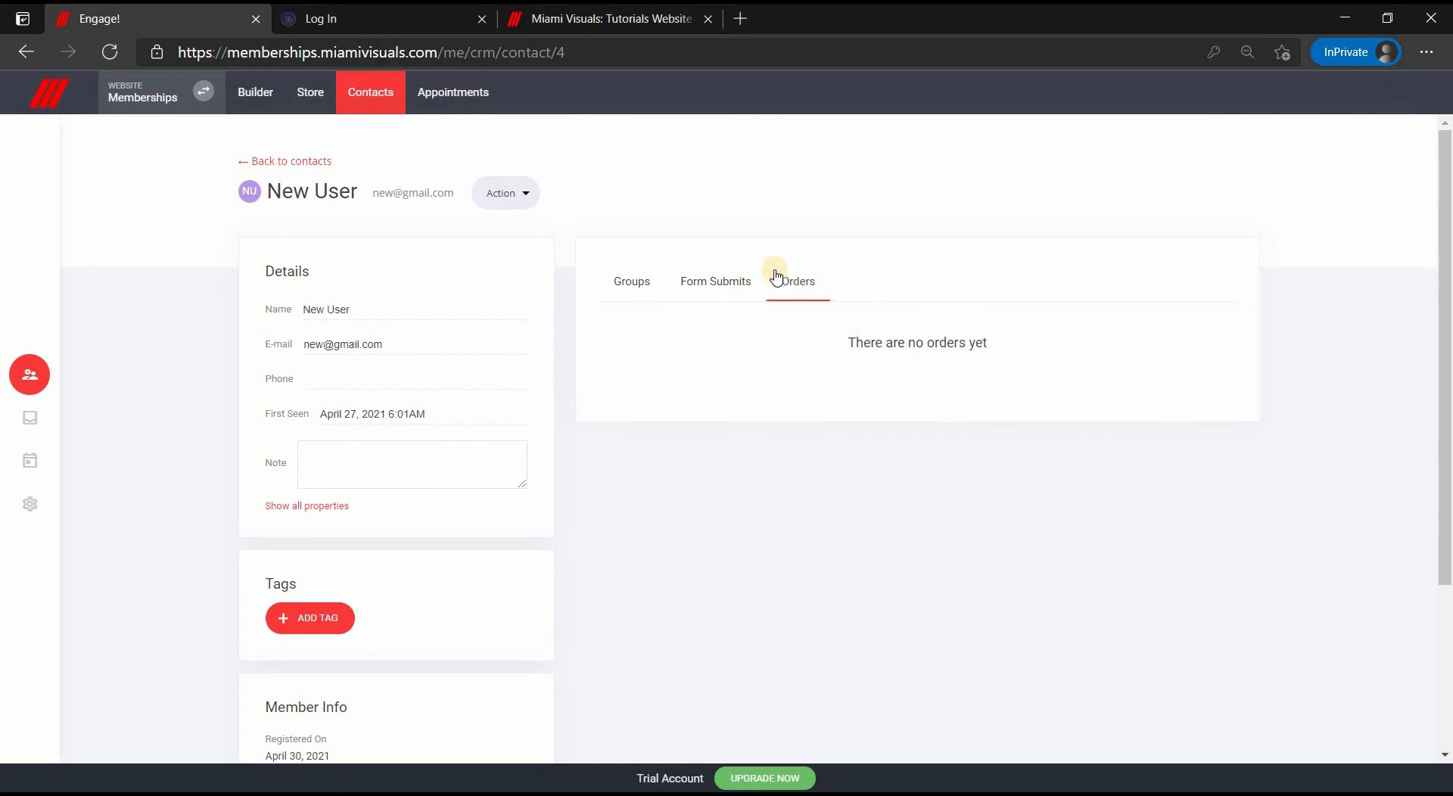
# In the contacts' members settings, enable member approval, choose Members as the default group for new members, and save
pyautogui.click(388, 102)
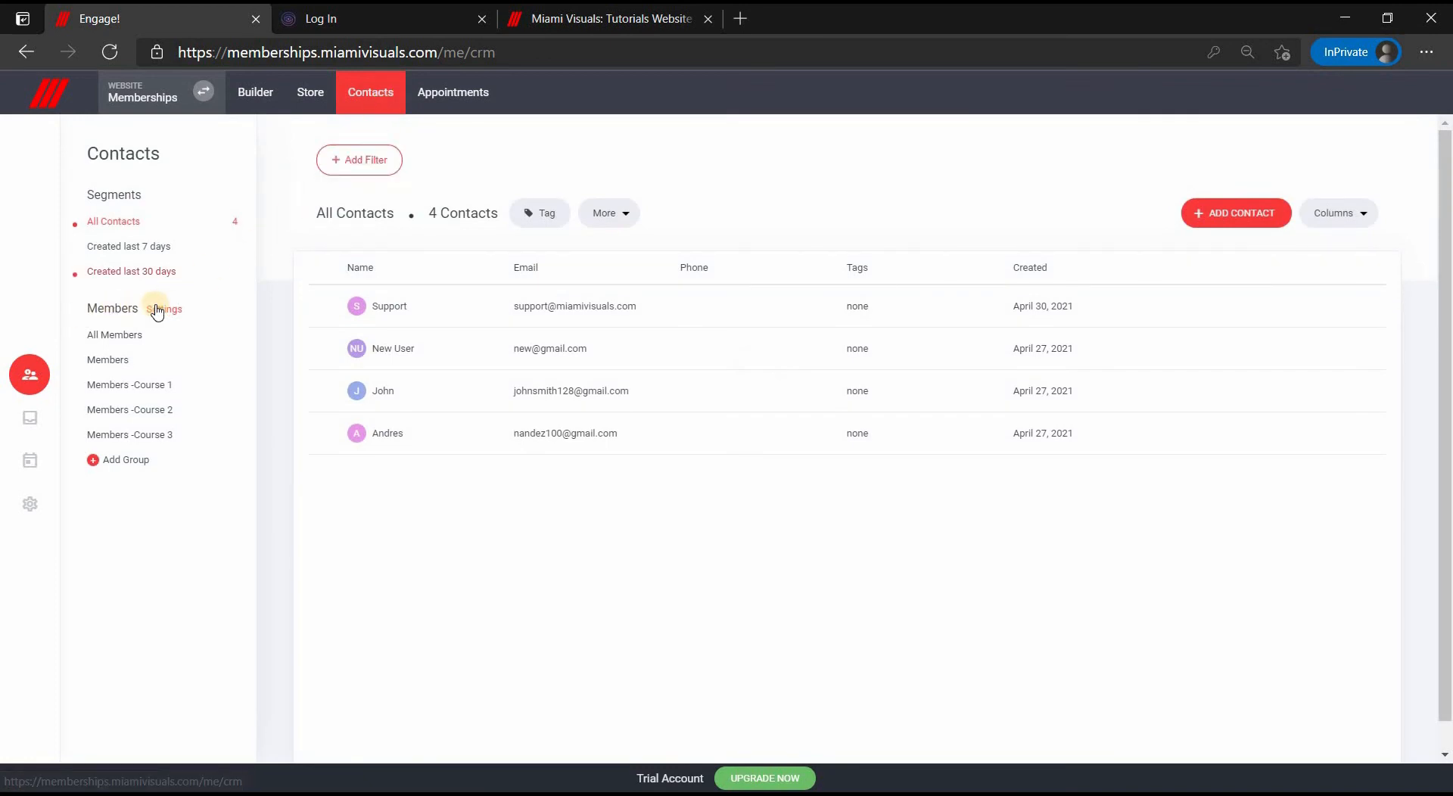
pyautogui.click(173, 311)
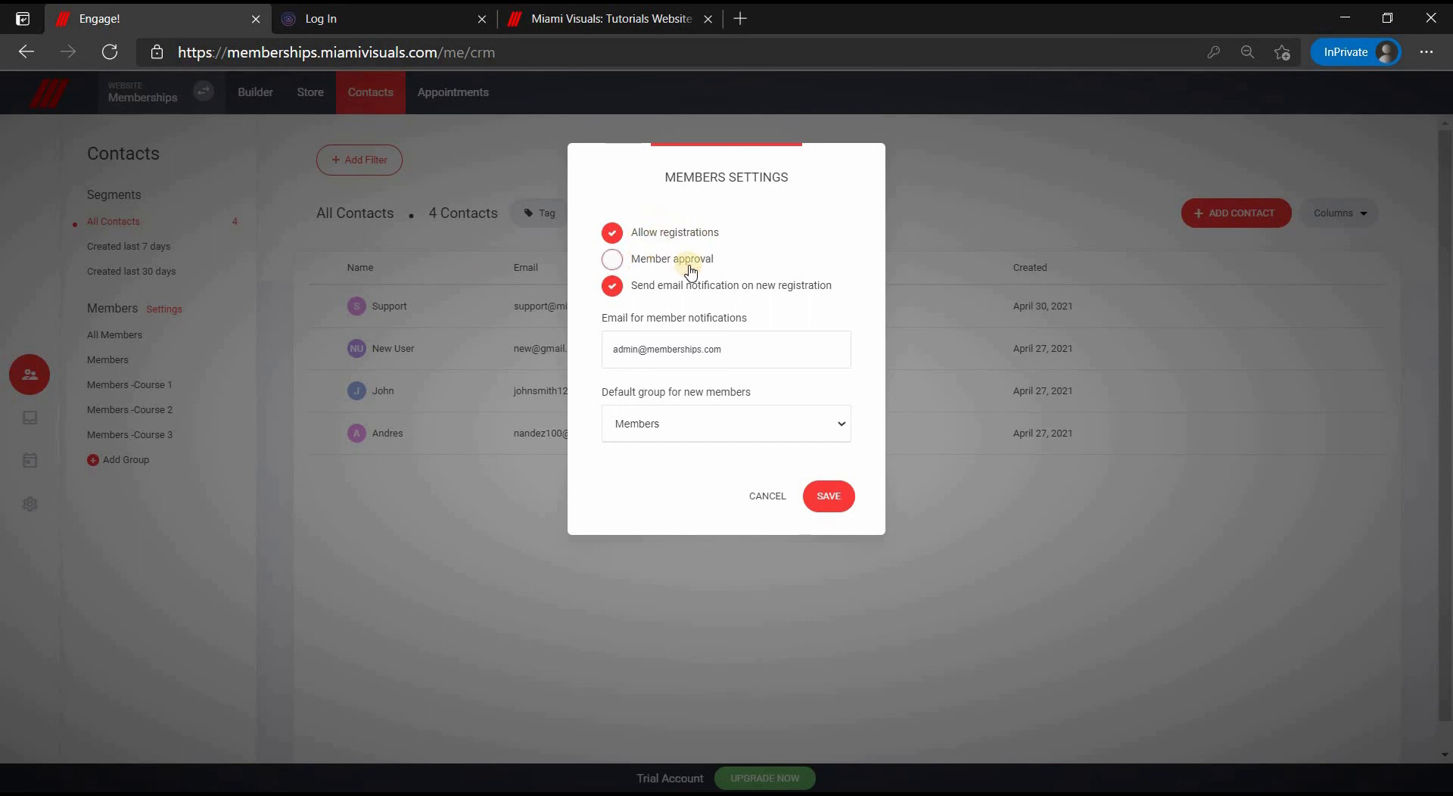
pyautogui.click(657, 260)
pyautogui.moveTo(597, 355); pyautogui.dragTo(689, 361)
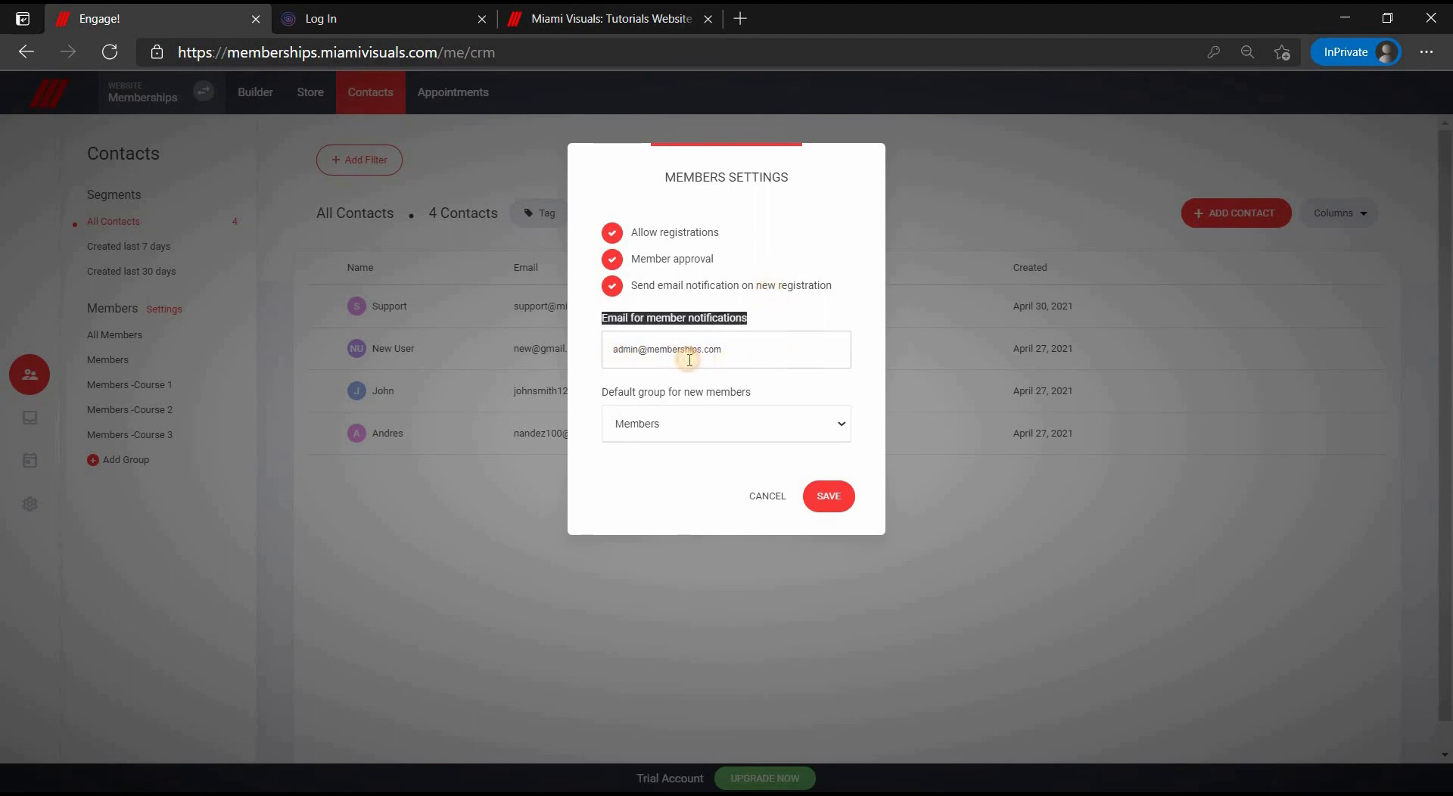
pyautogui.click(689, 360)
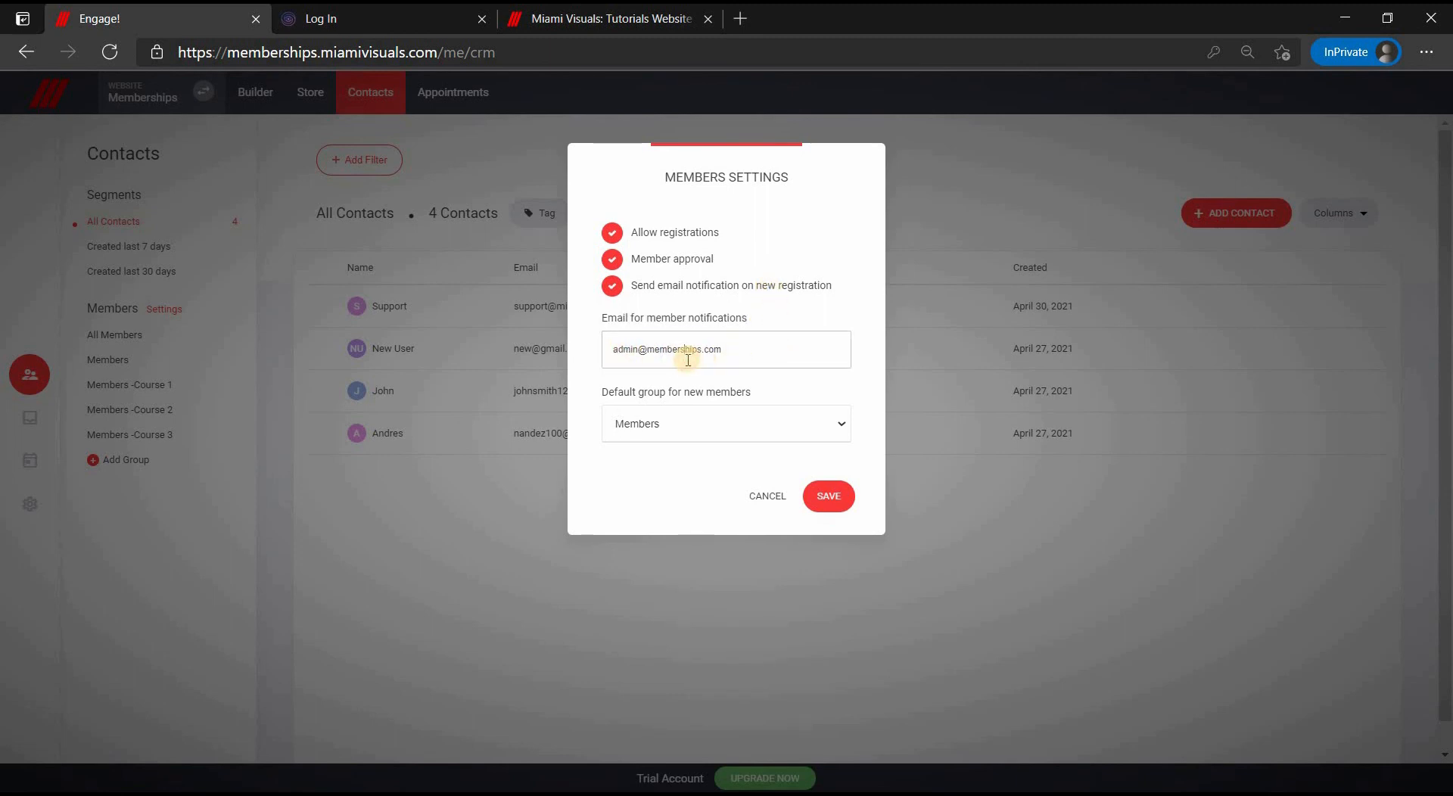
pyautogui.click(703, 425)
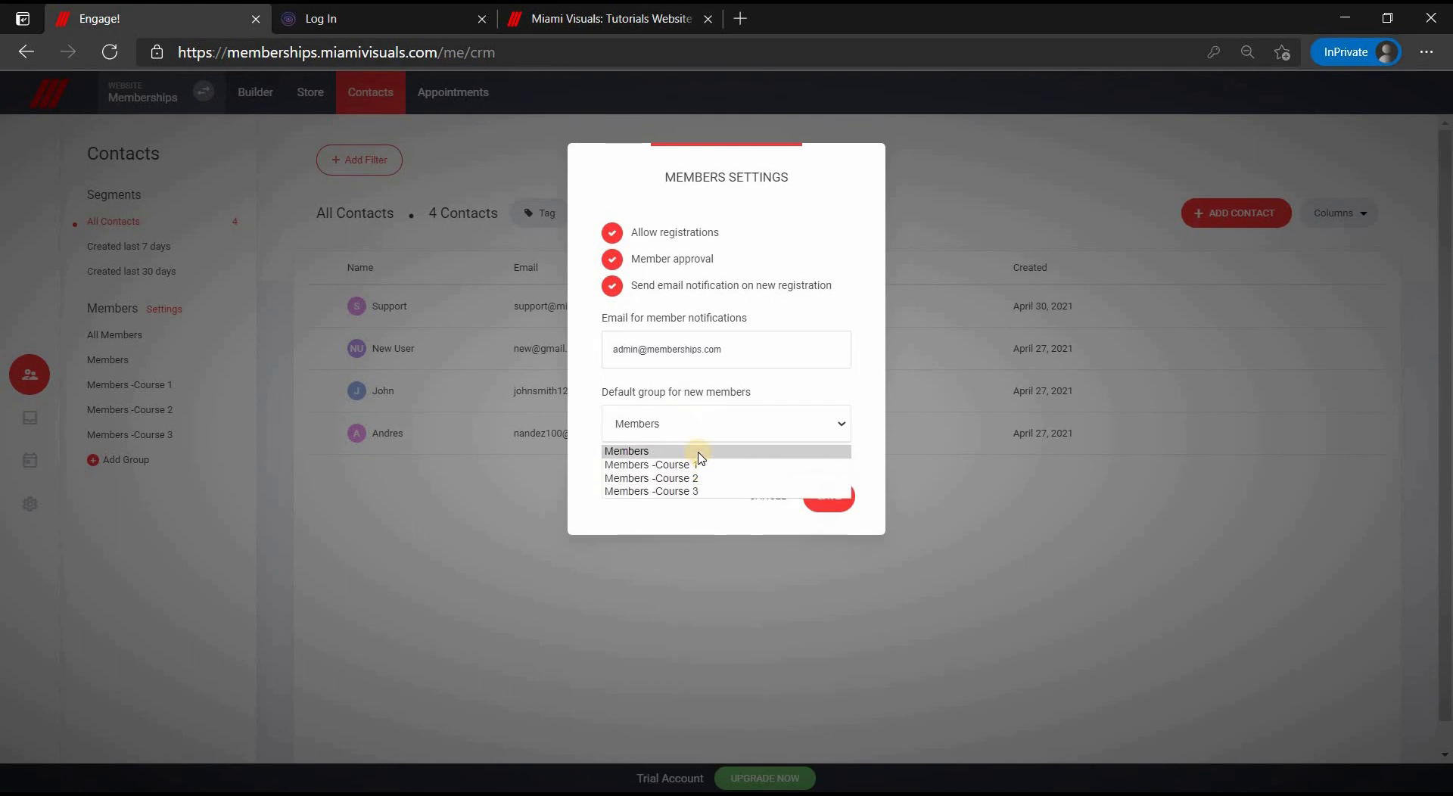
pyautogui.click(700, 457)
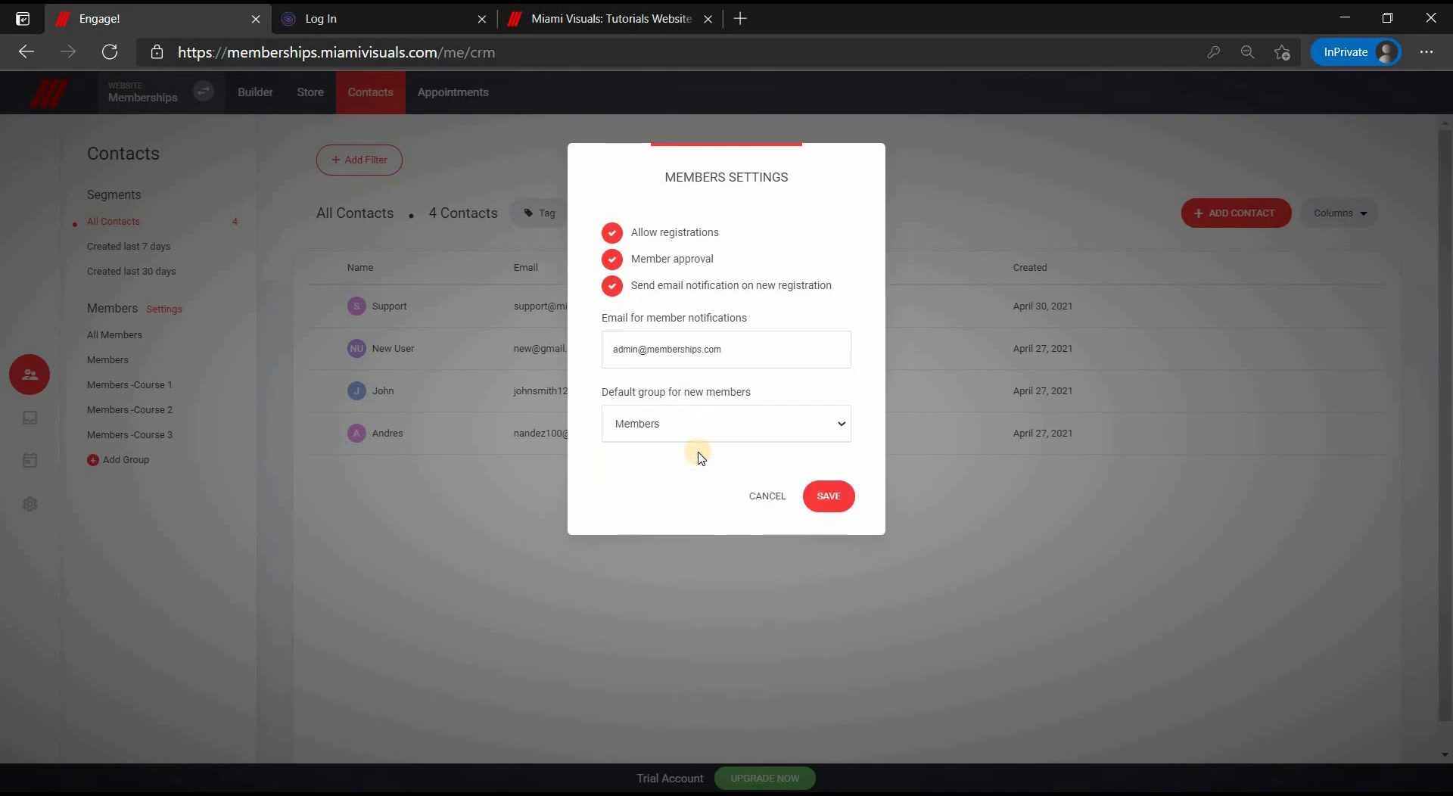
pyautogui.click(828, 495)
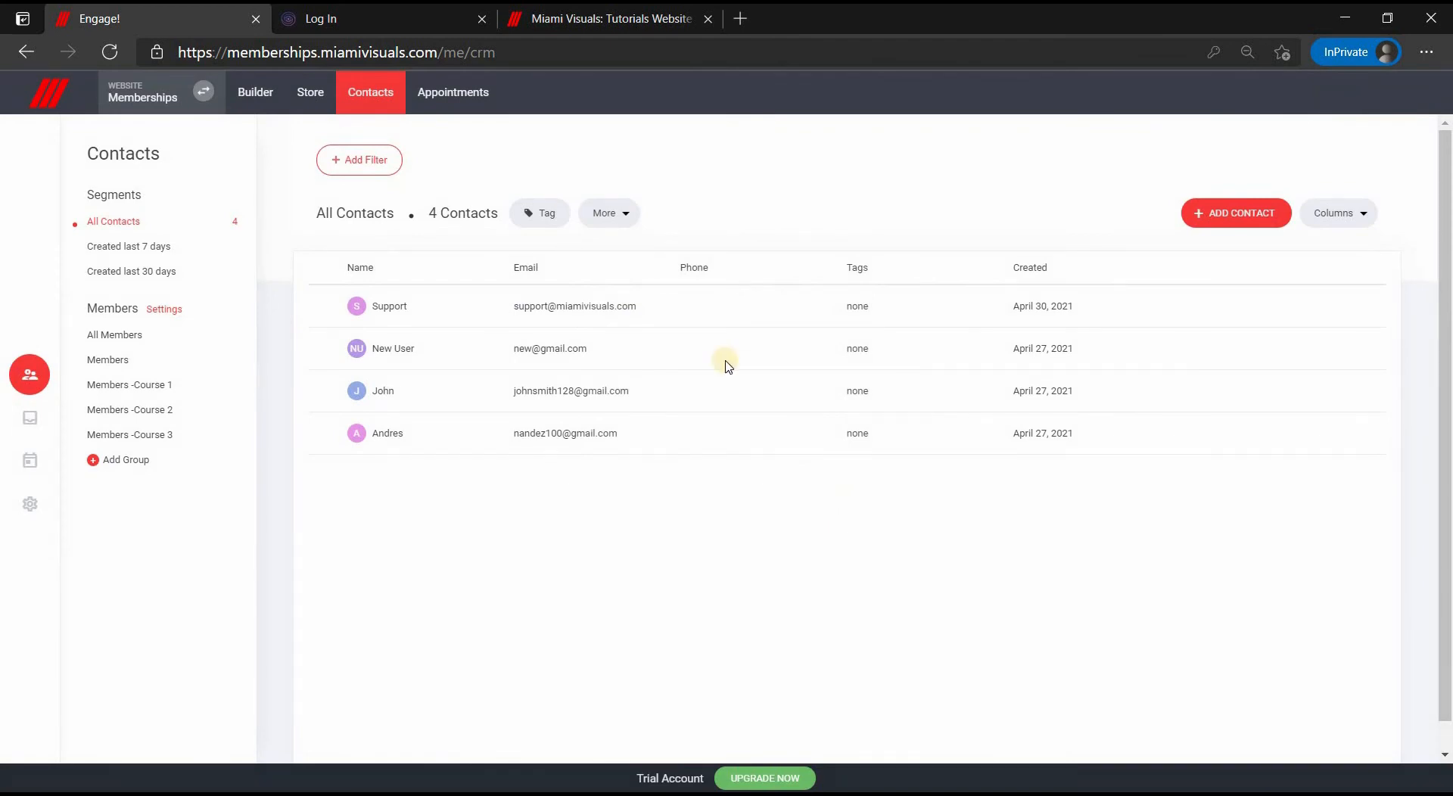
# Open the website builder for the Memberships site
pyautogui.click(257, 90)
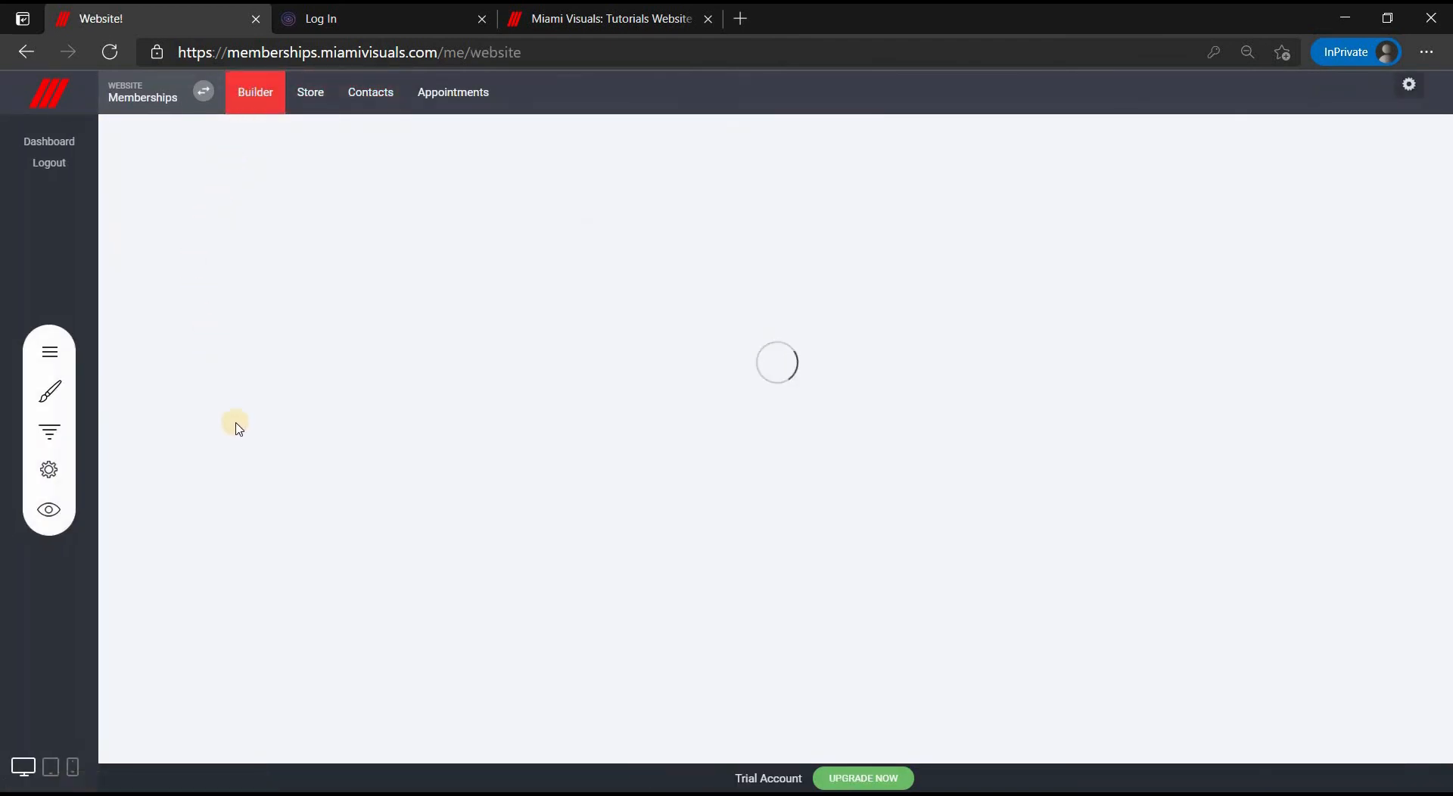